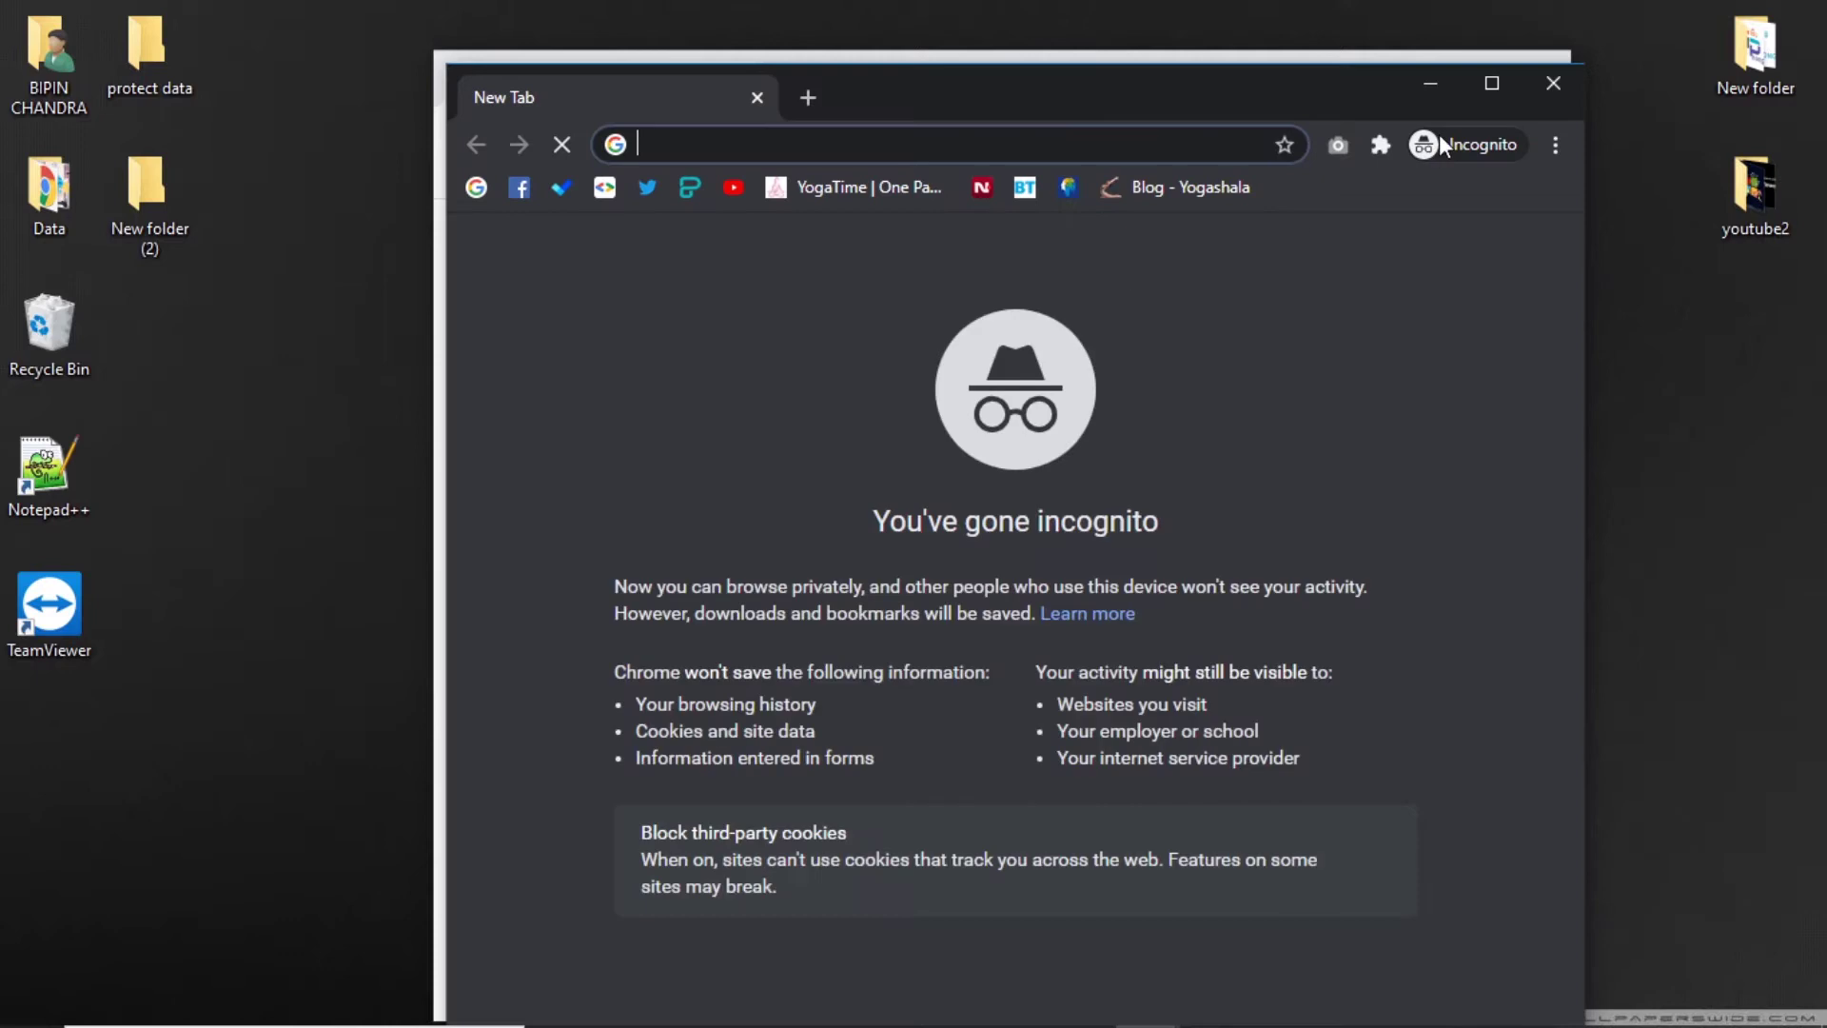
Go to google.com in Chrome.
click(1505, 76)
text(google.com)
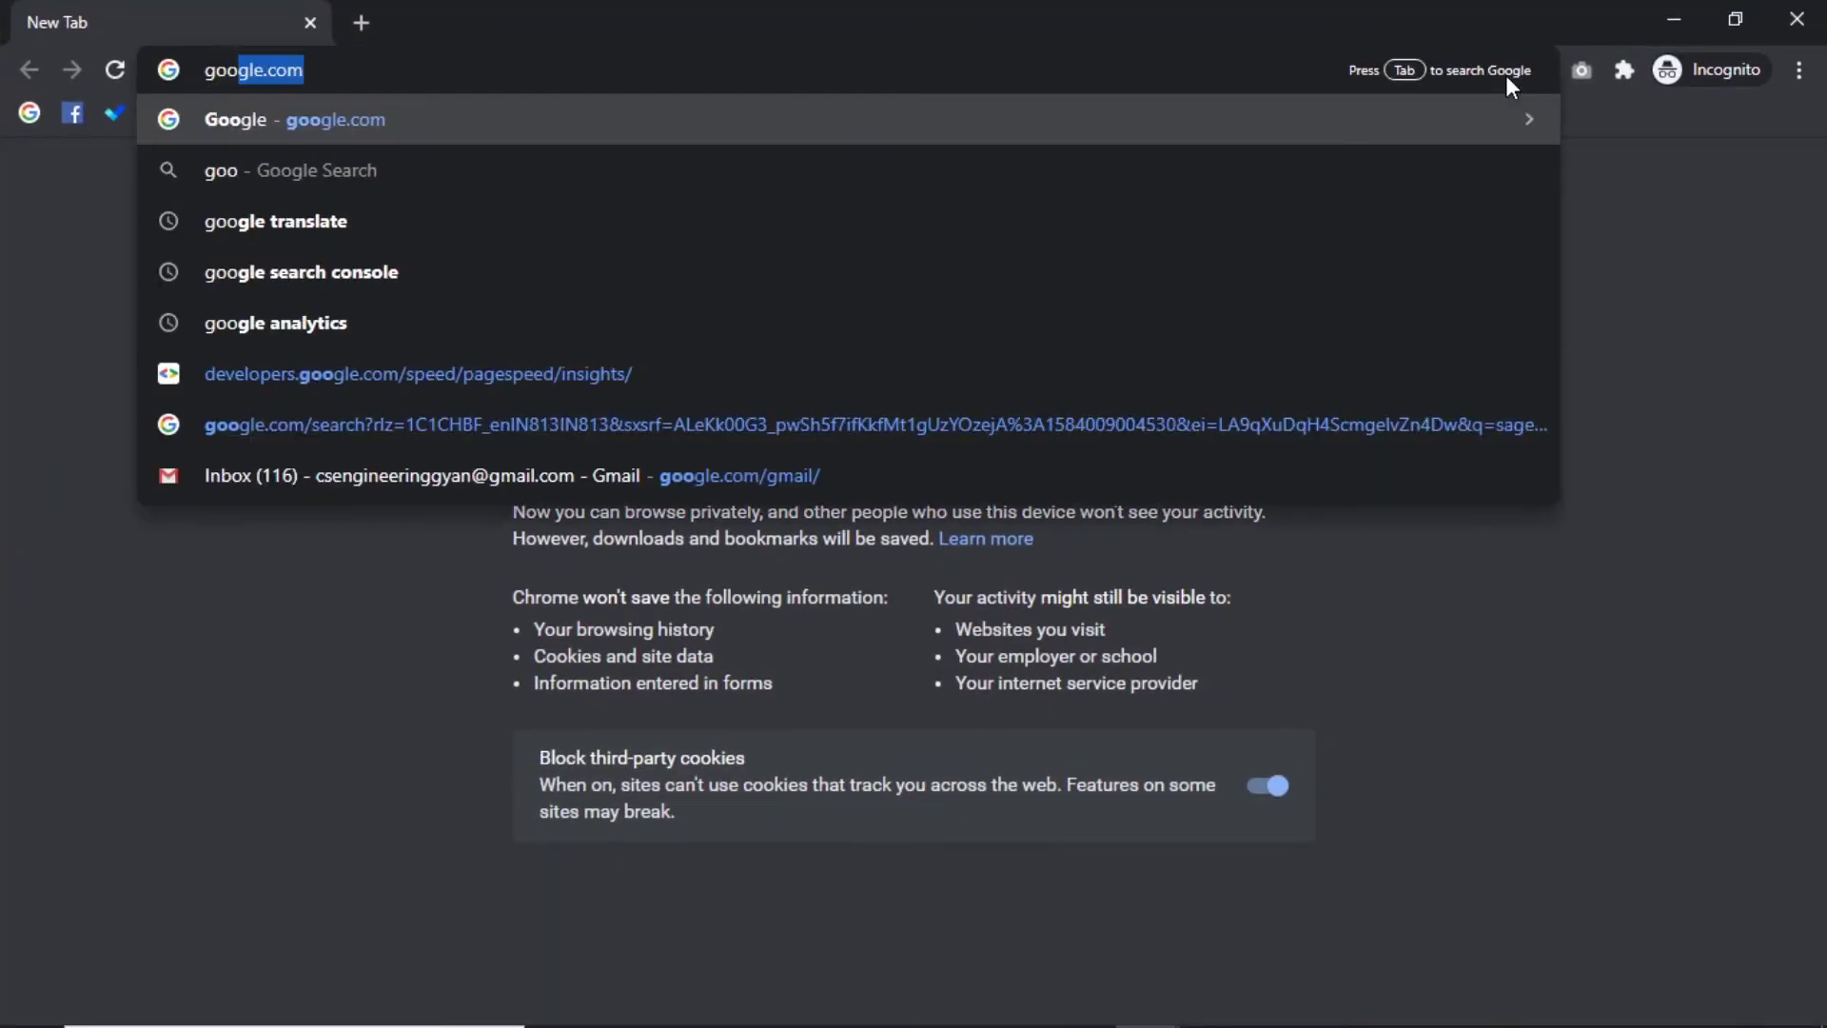
key(Return)
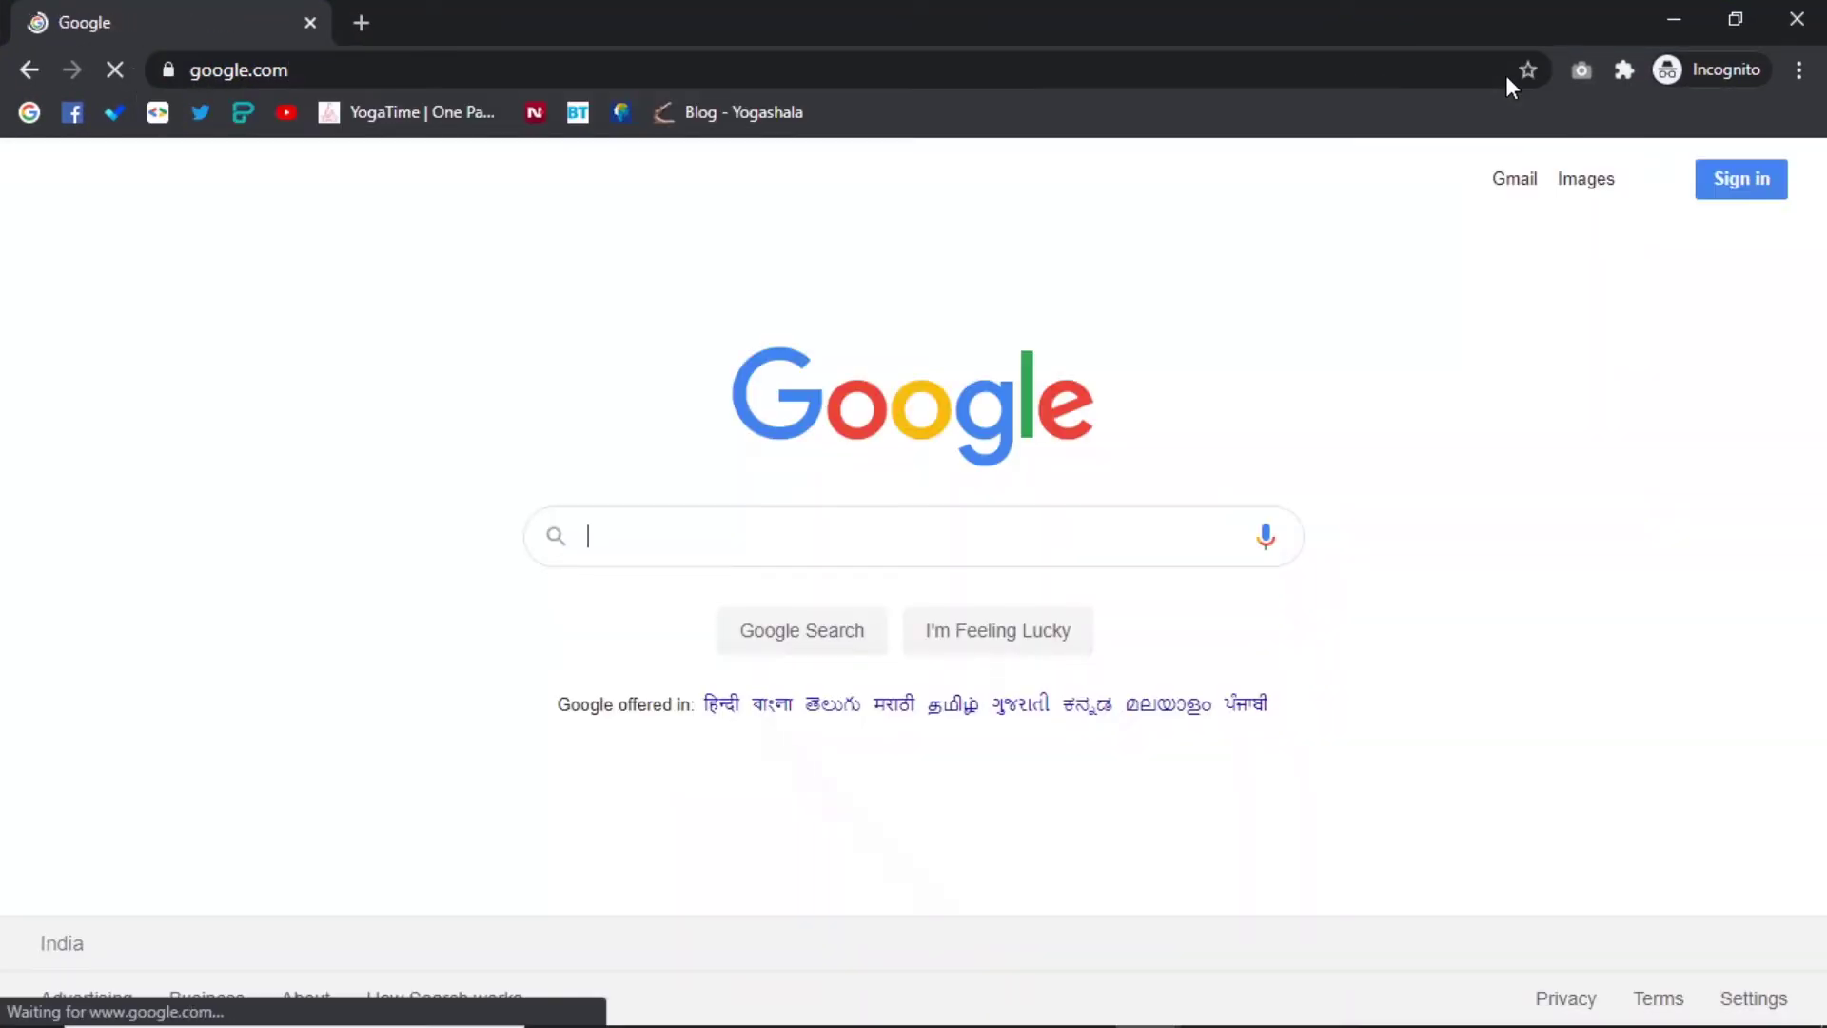
Search Google for 'anvi folder locker' and open the Uptodown Anvi Folder Locker 1.2.1370.0 download listing.
text(anvi)
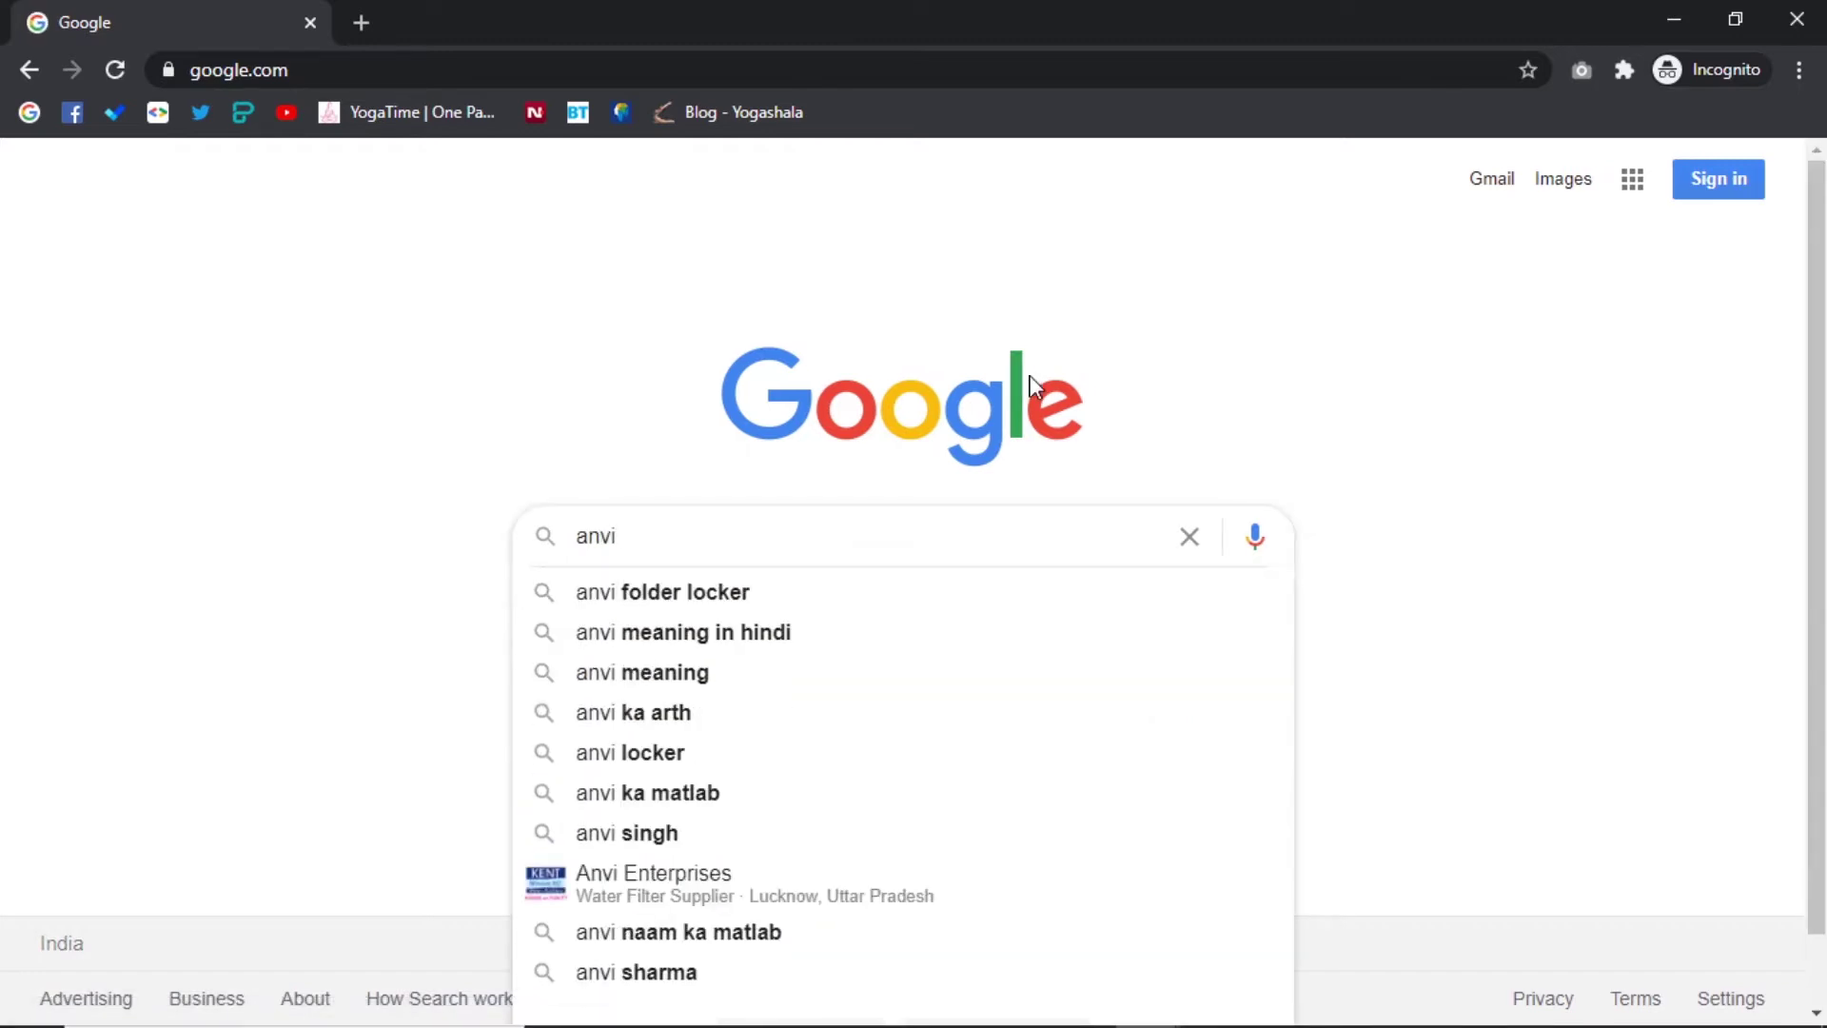
key(Down)
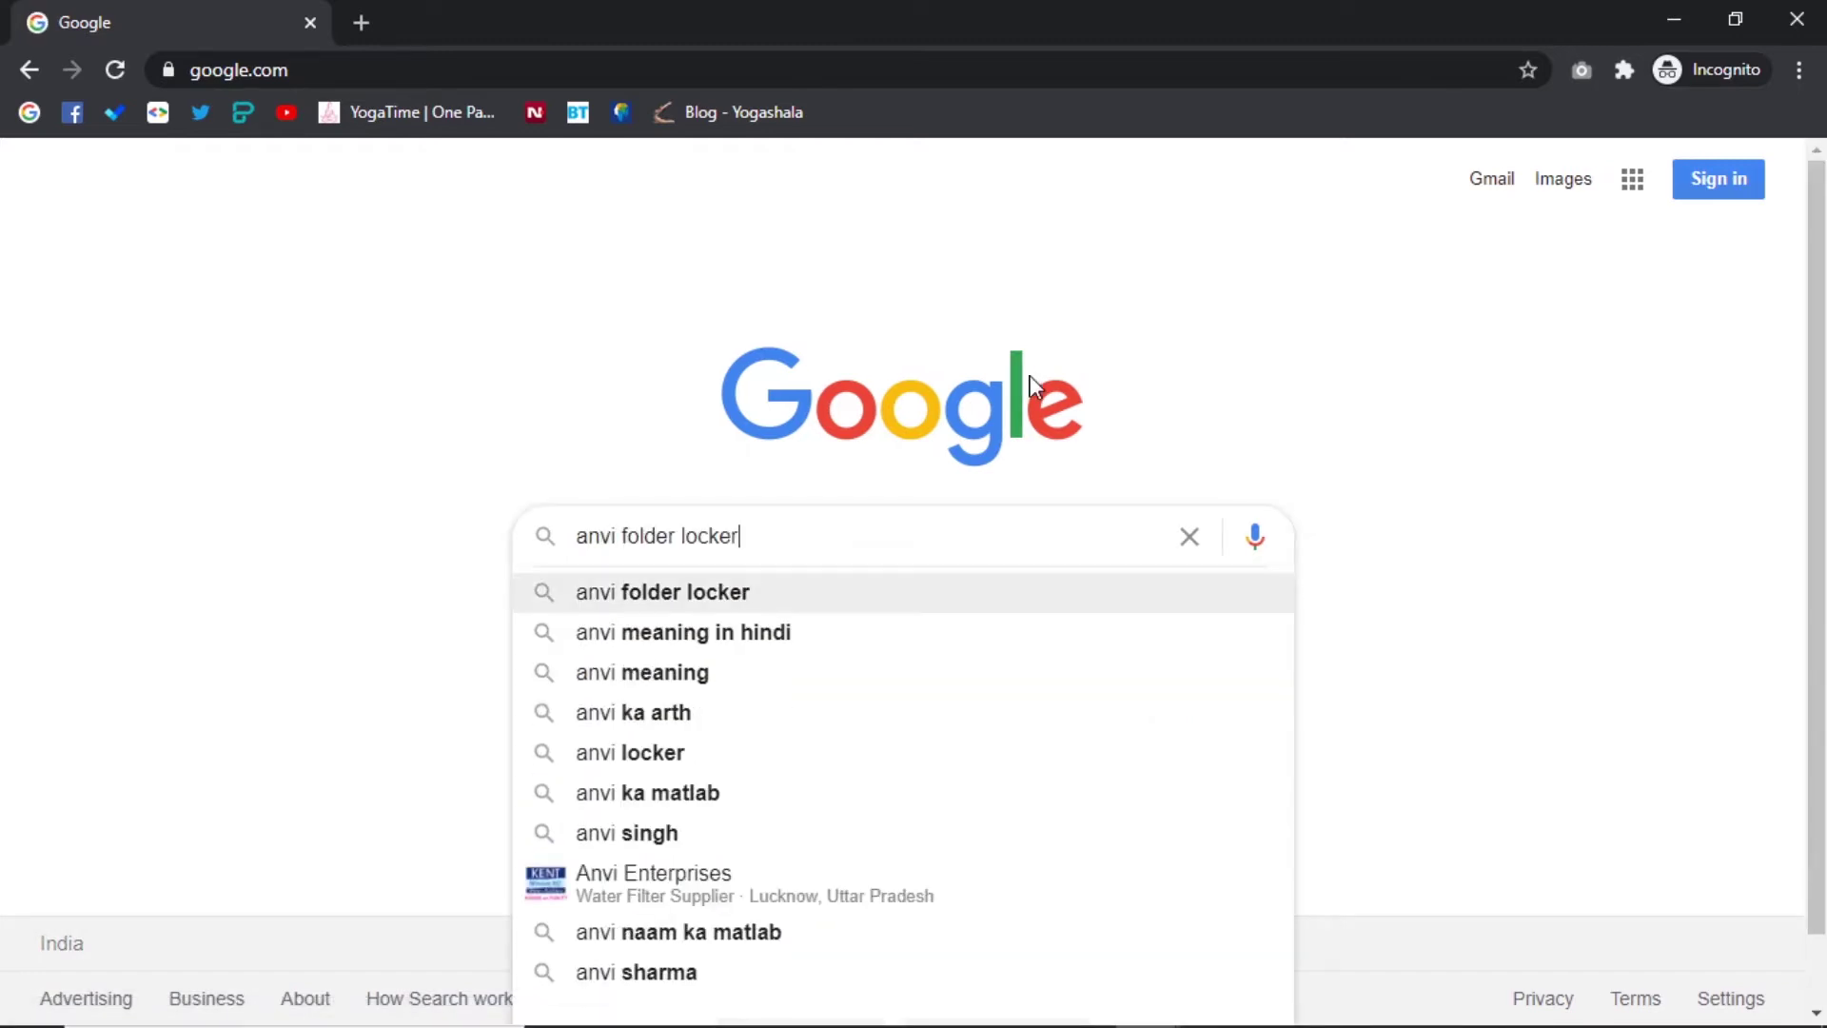
key(Return)
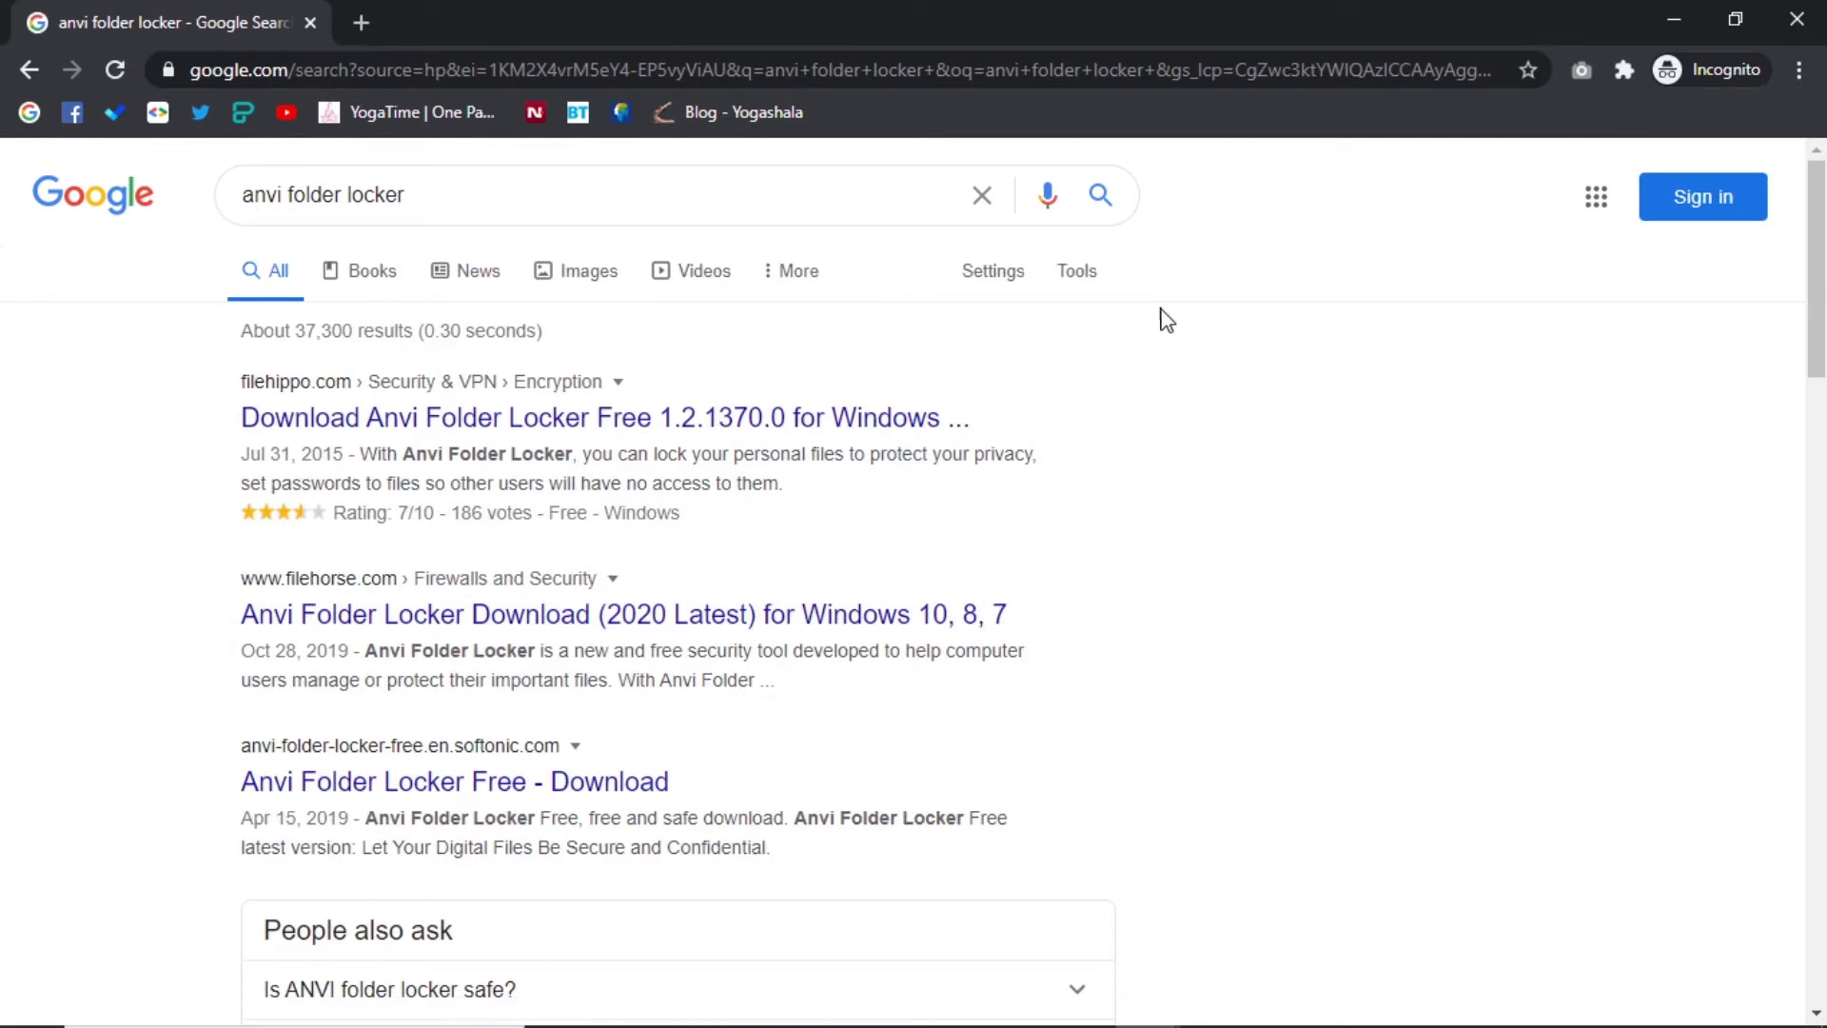
scroll(914, 571, down, 8)
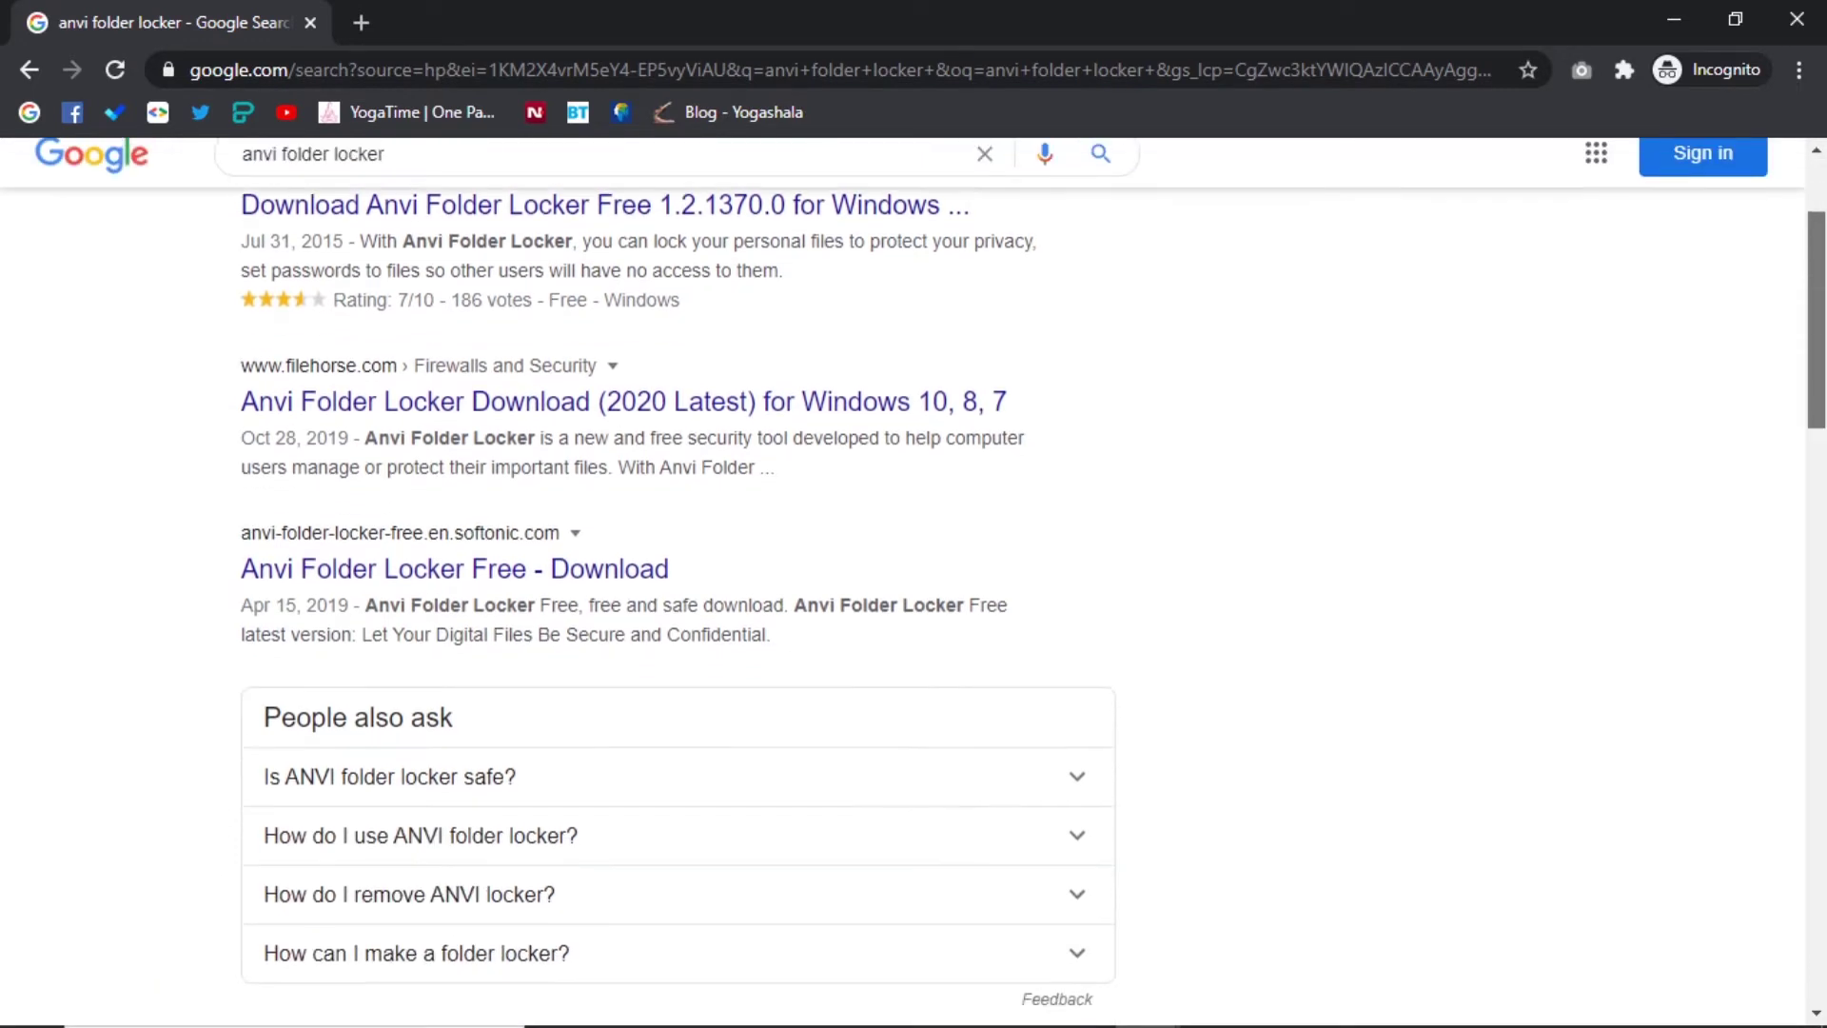
scroll(770, 603, down, 2)
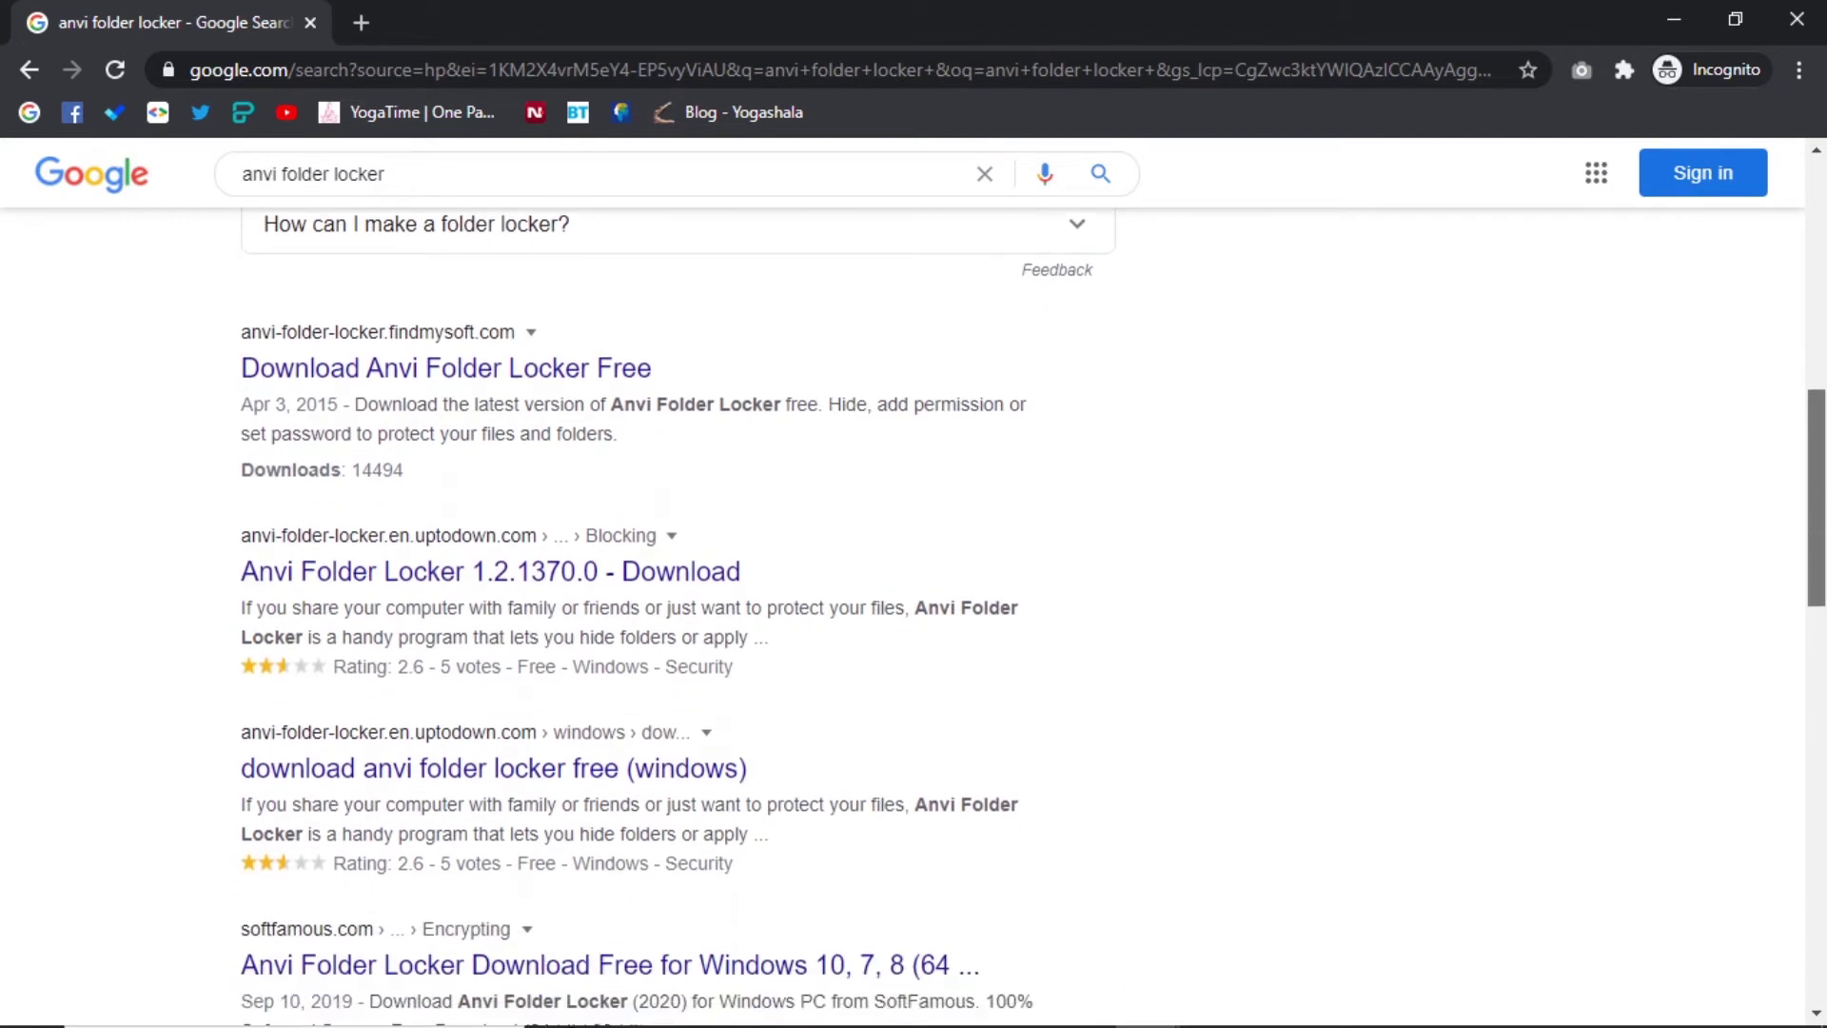
click(523, 569)
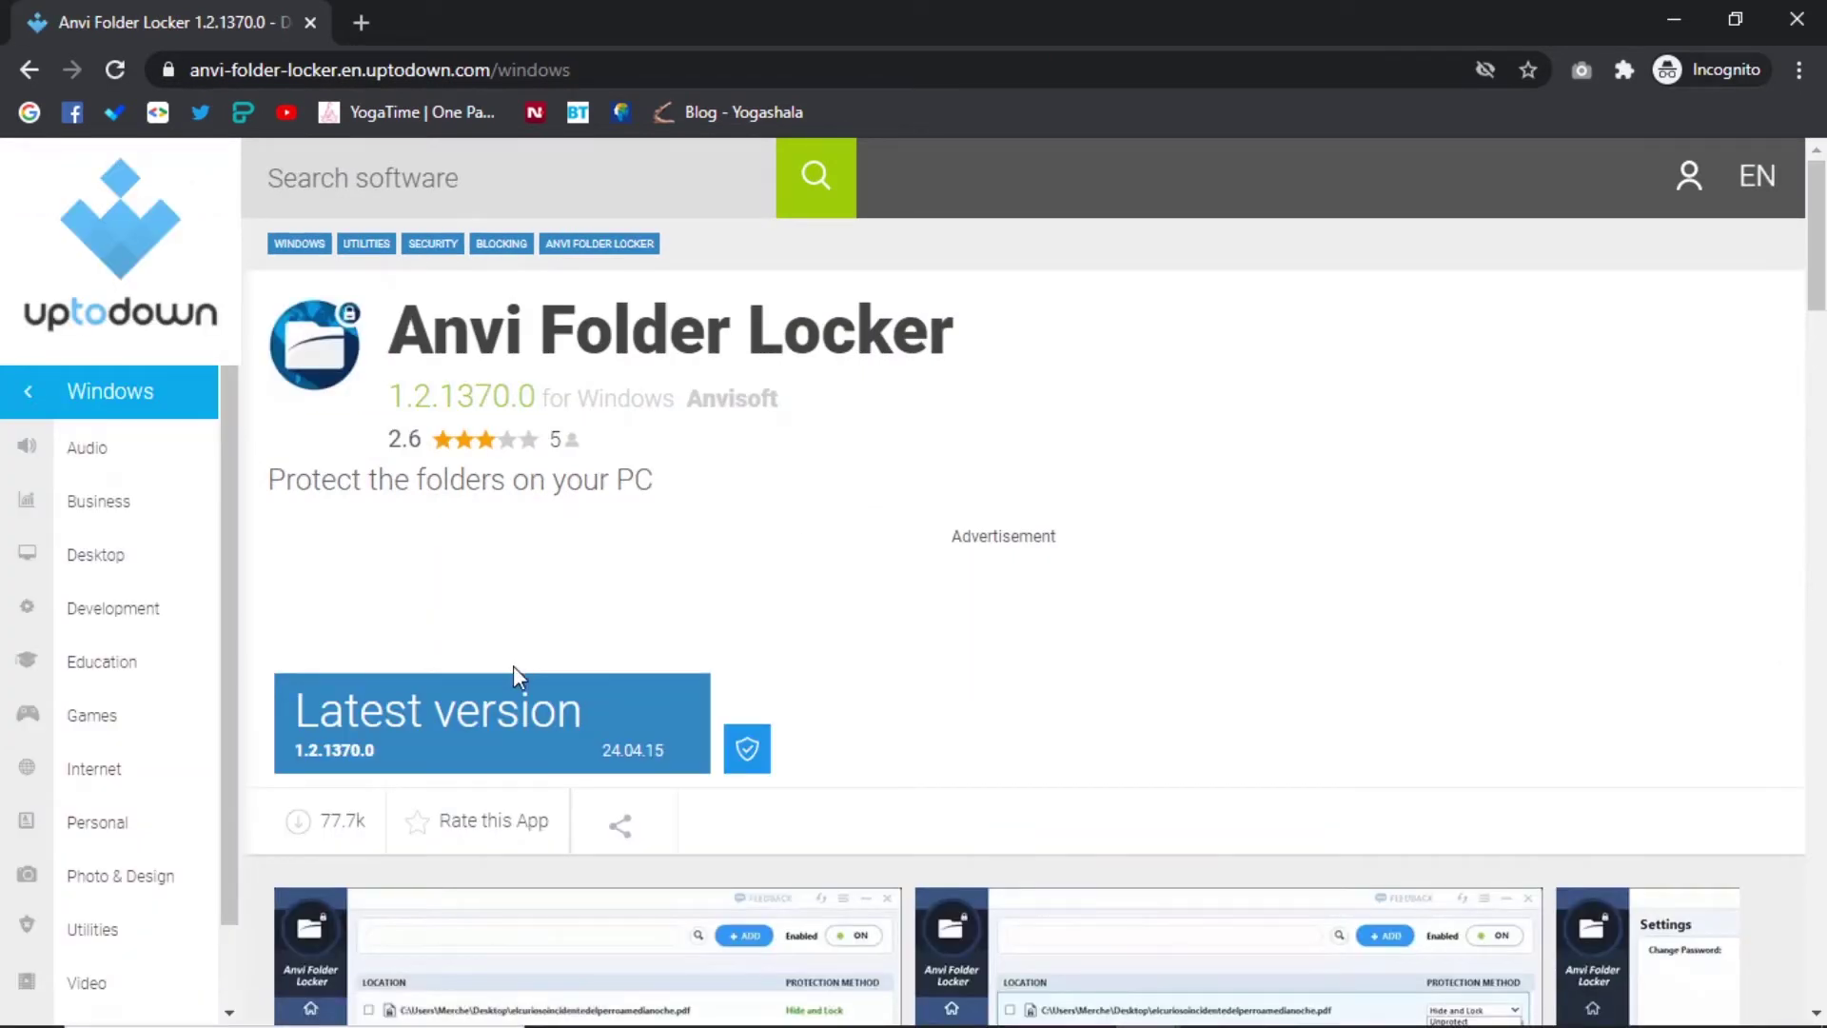
Download the latest Anvi Folder Locker installer from Uptodown and view all Chrome downloads.
click(522, 751)
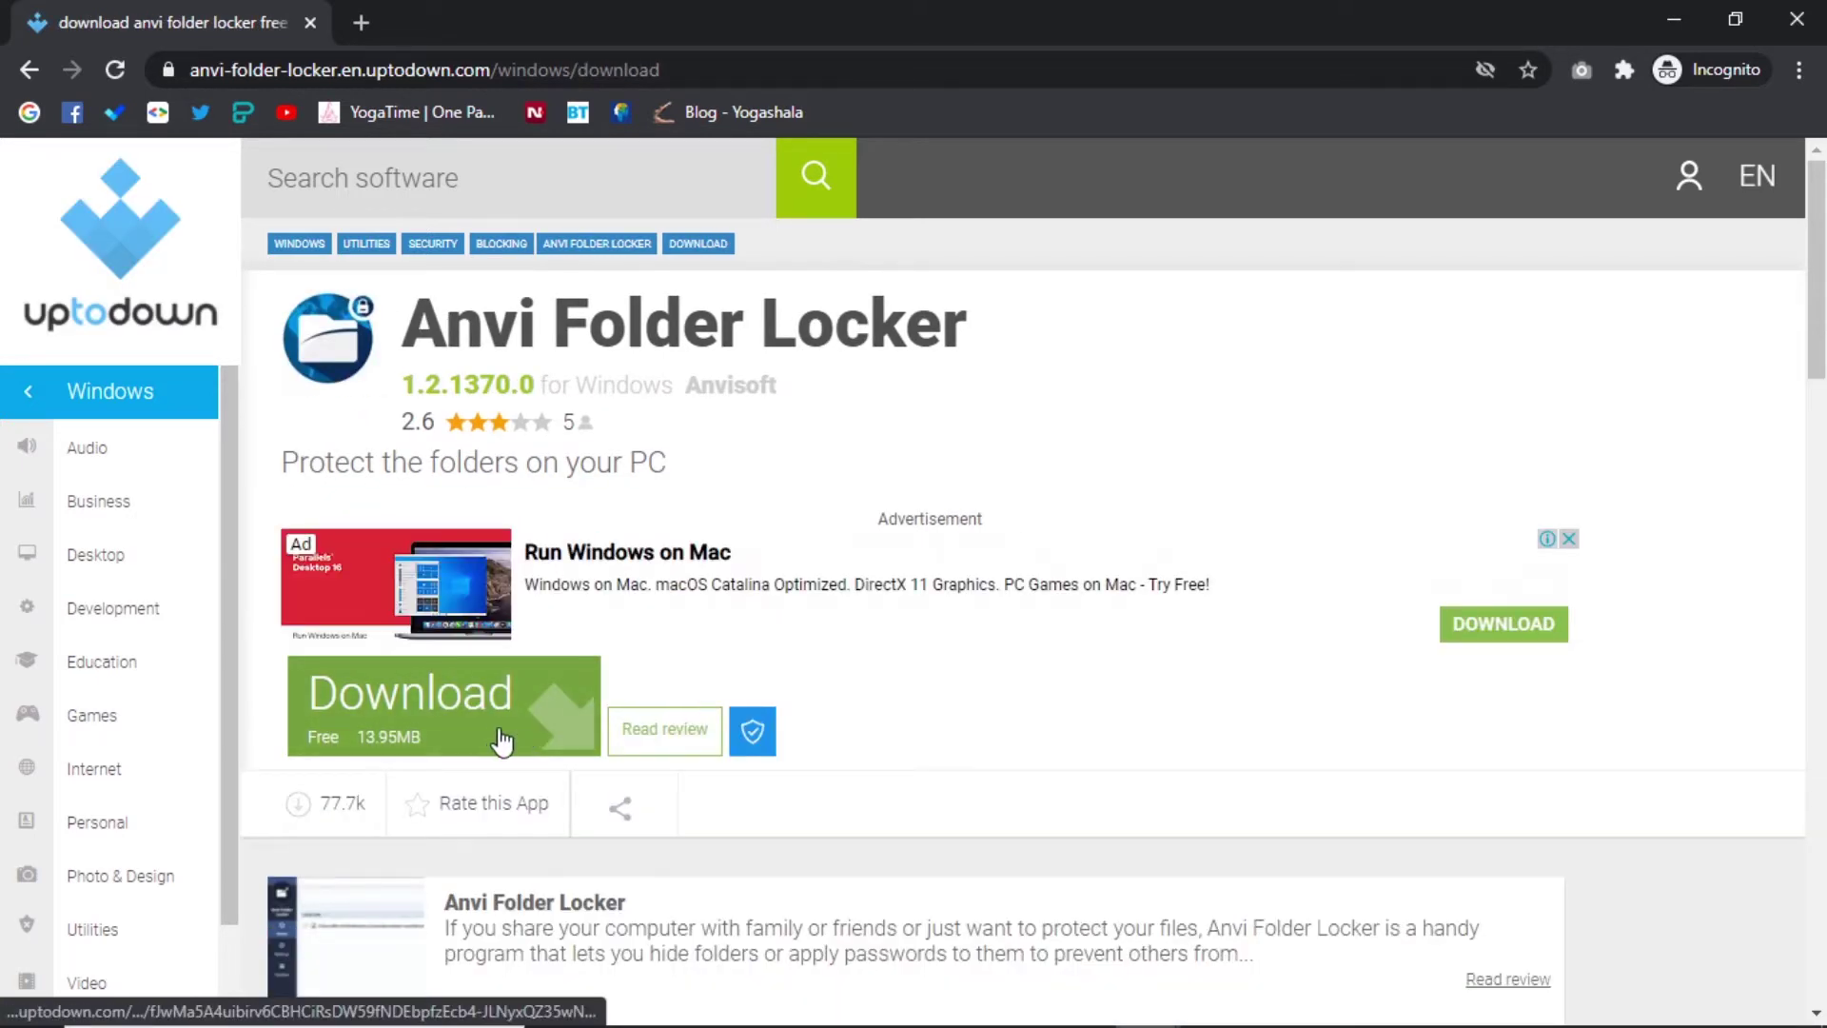
click(493, 741)
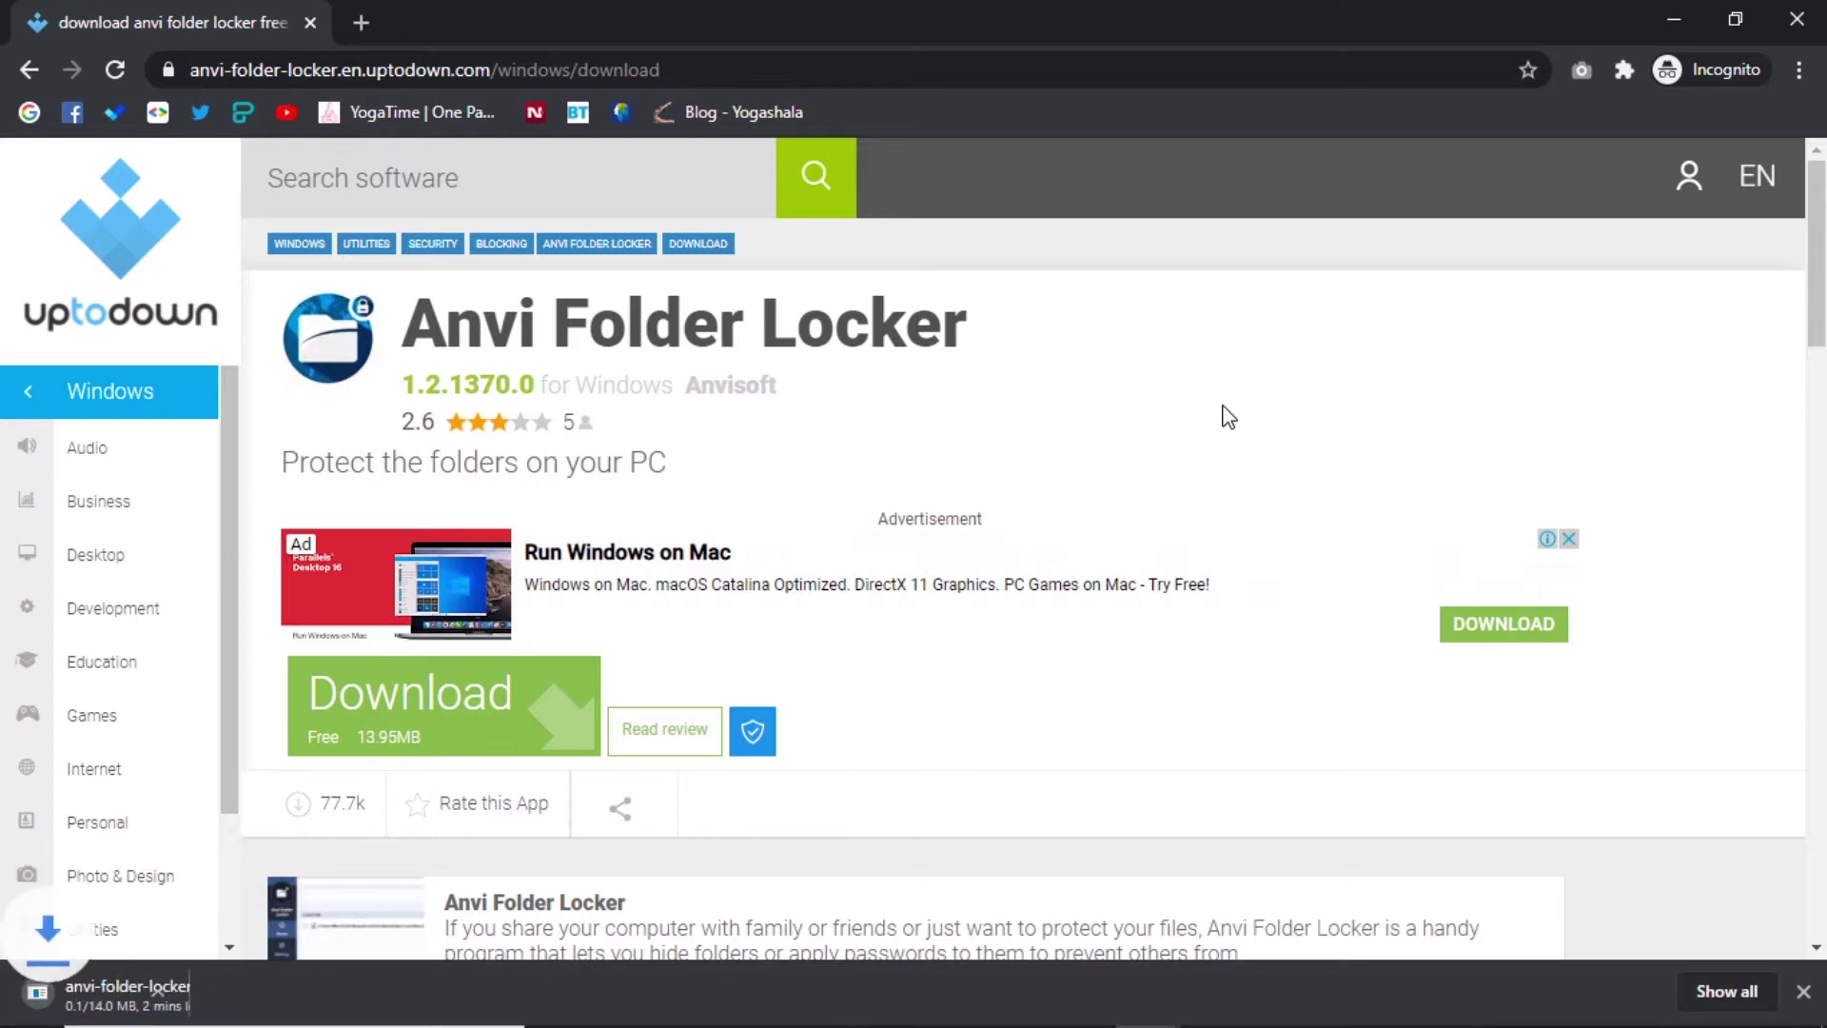
click(1724, 991)
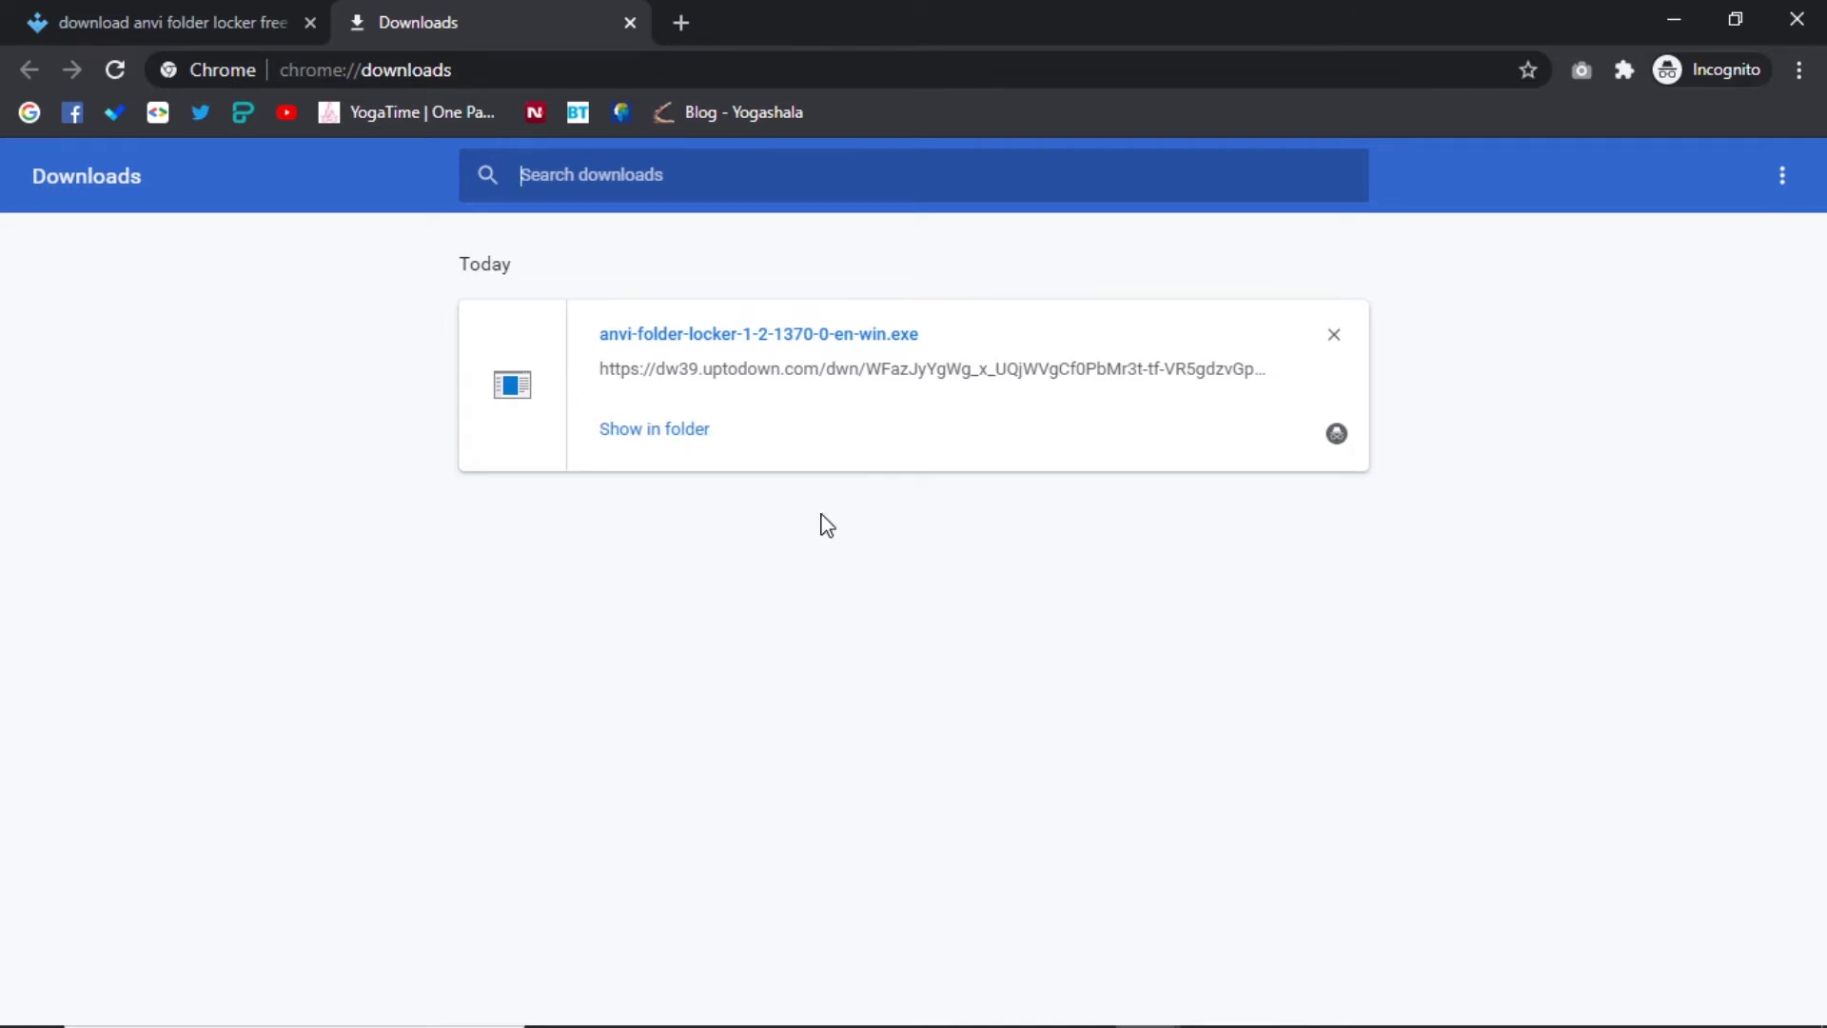
Open the anvi-folder-locker-1-2-1370-0-en-win.exe installer from the Downloads folder.
click(652, 437)
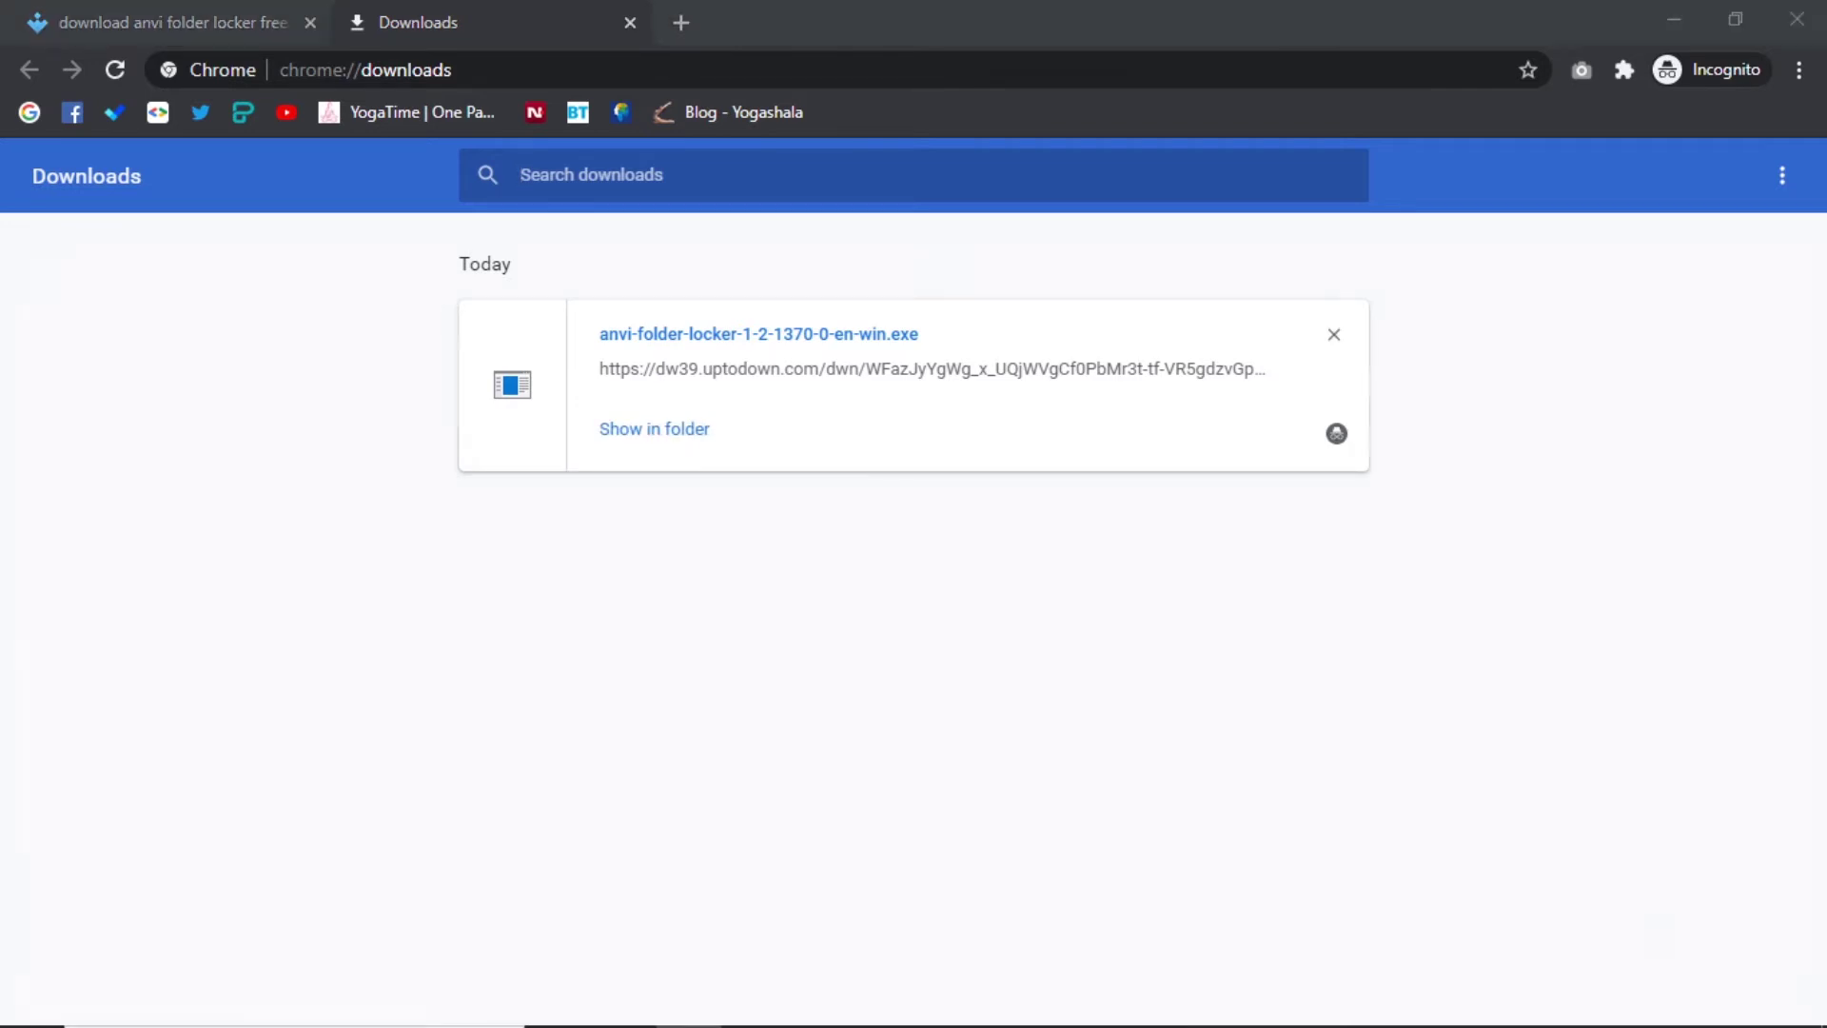
right_click(386, 282)
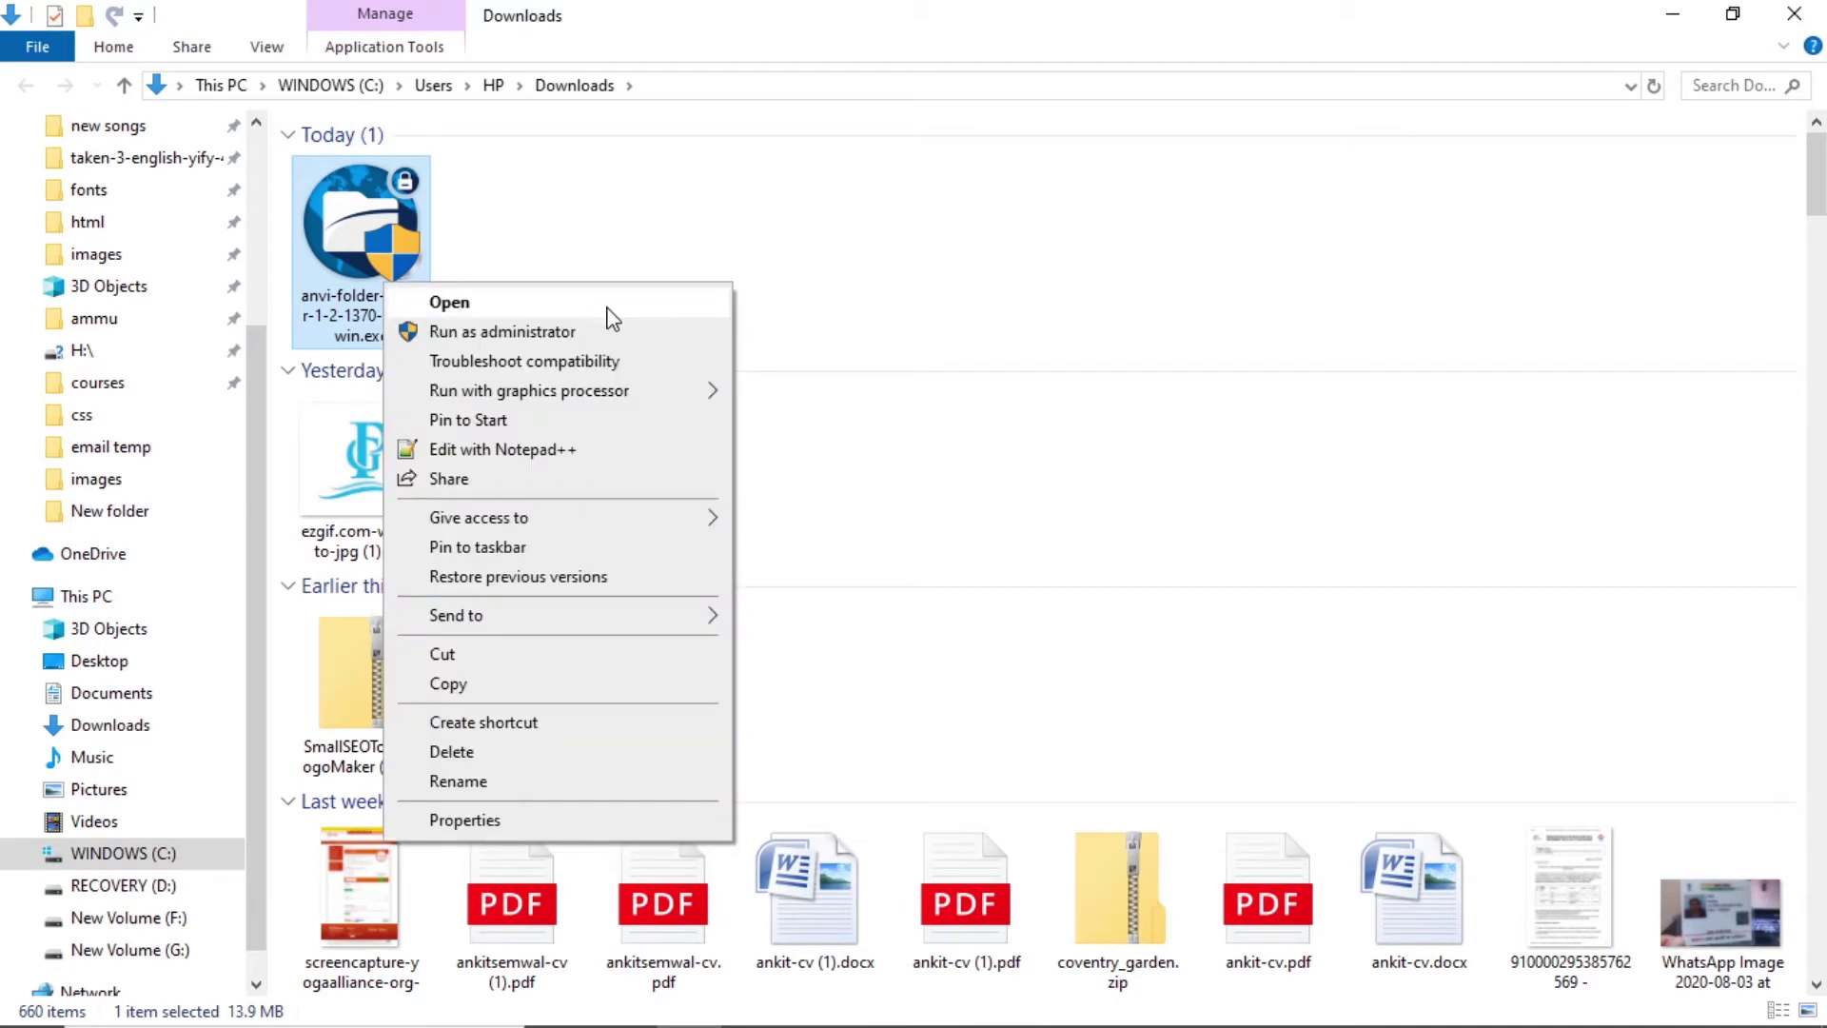
click(621, 312)
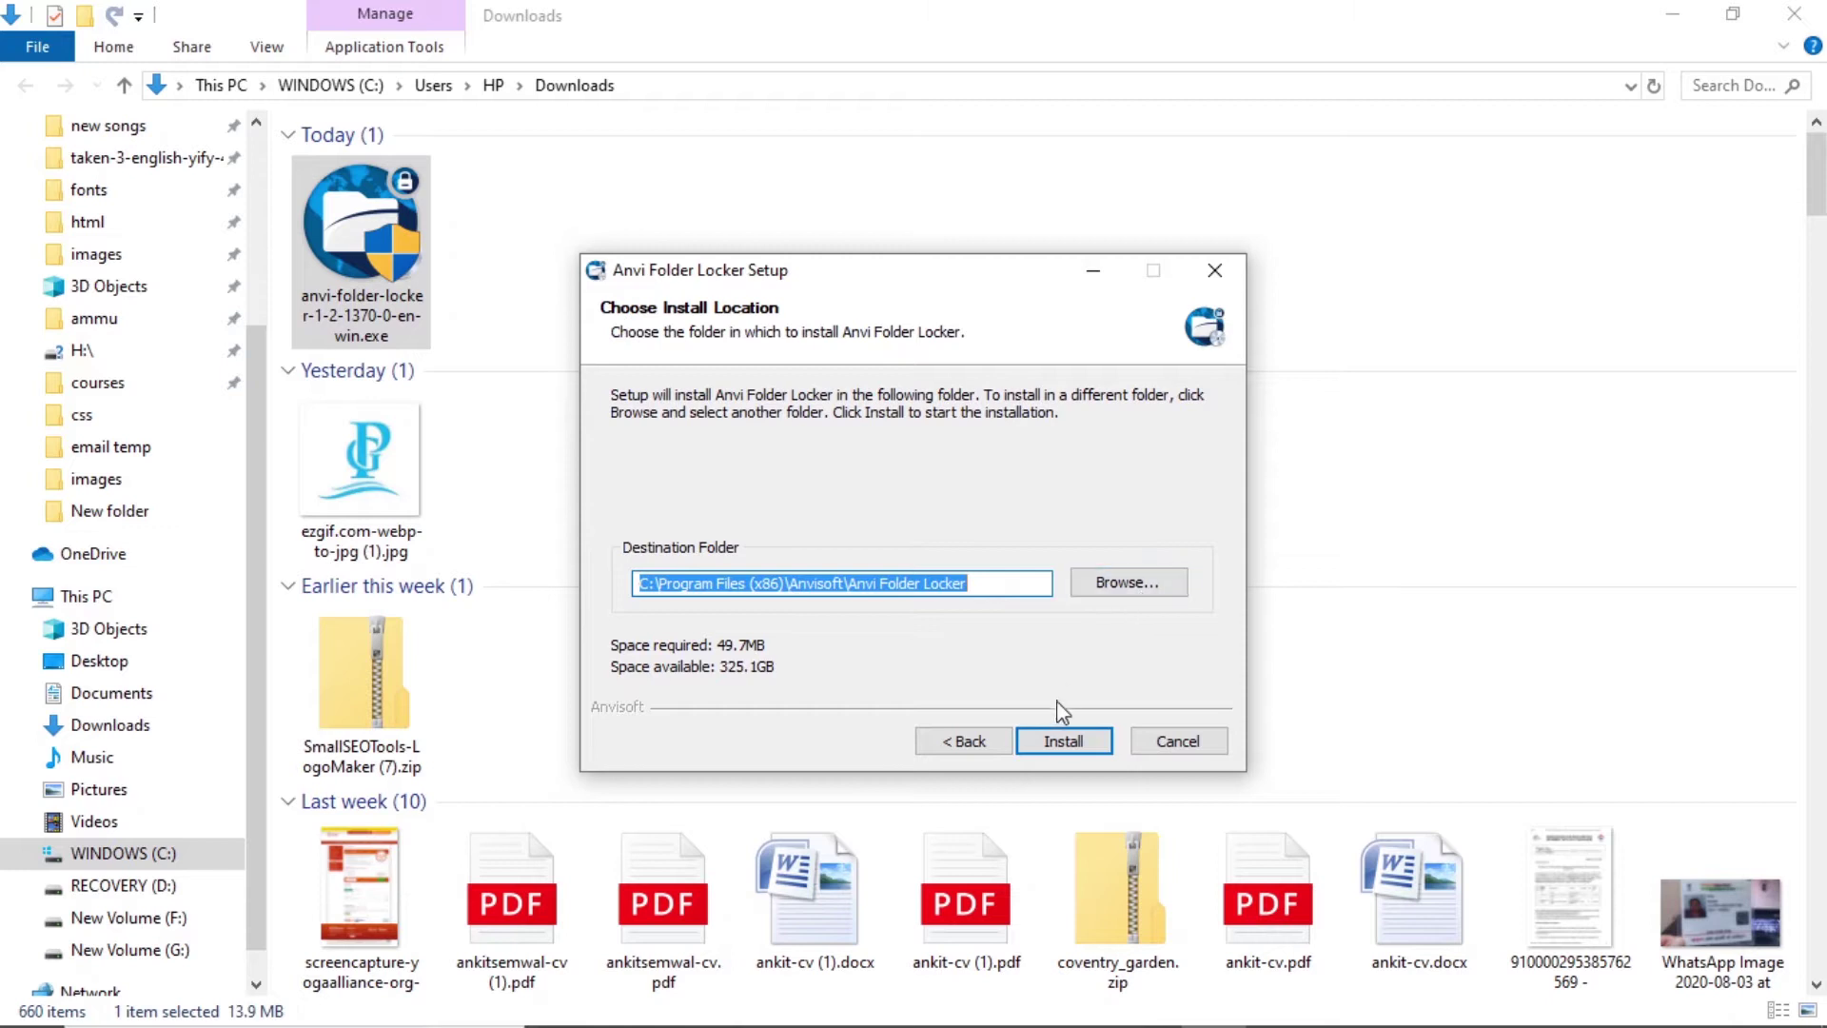
Install Anvi Folder Locker to the default location, allowing the Explorer restart, then close setup and the changelog.
click(1058, 744)
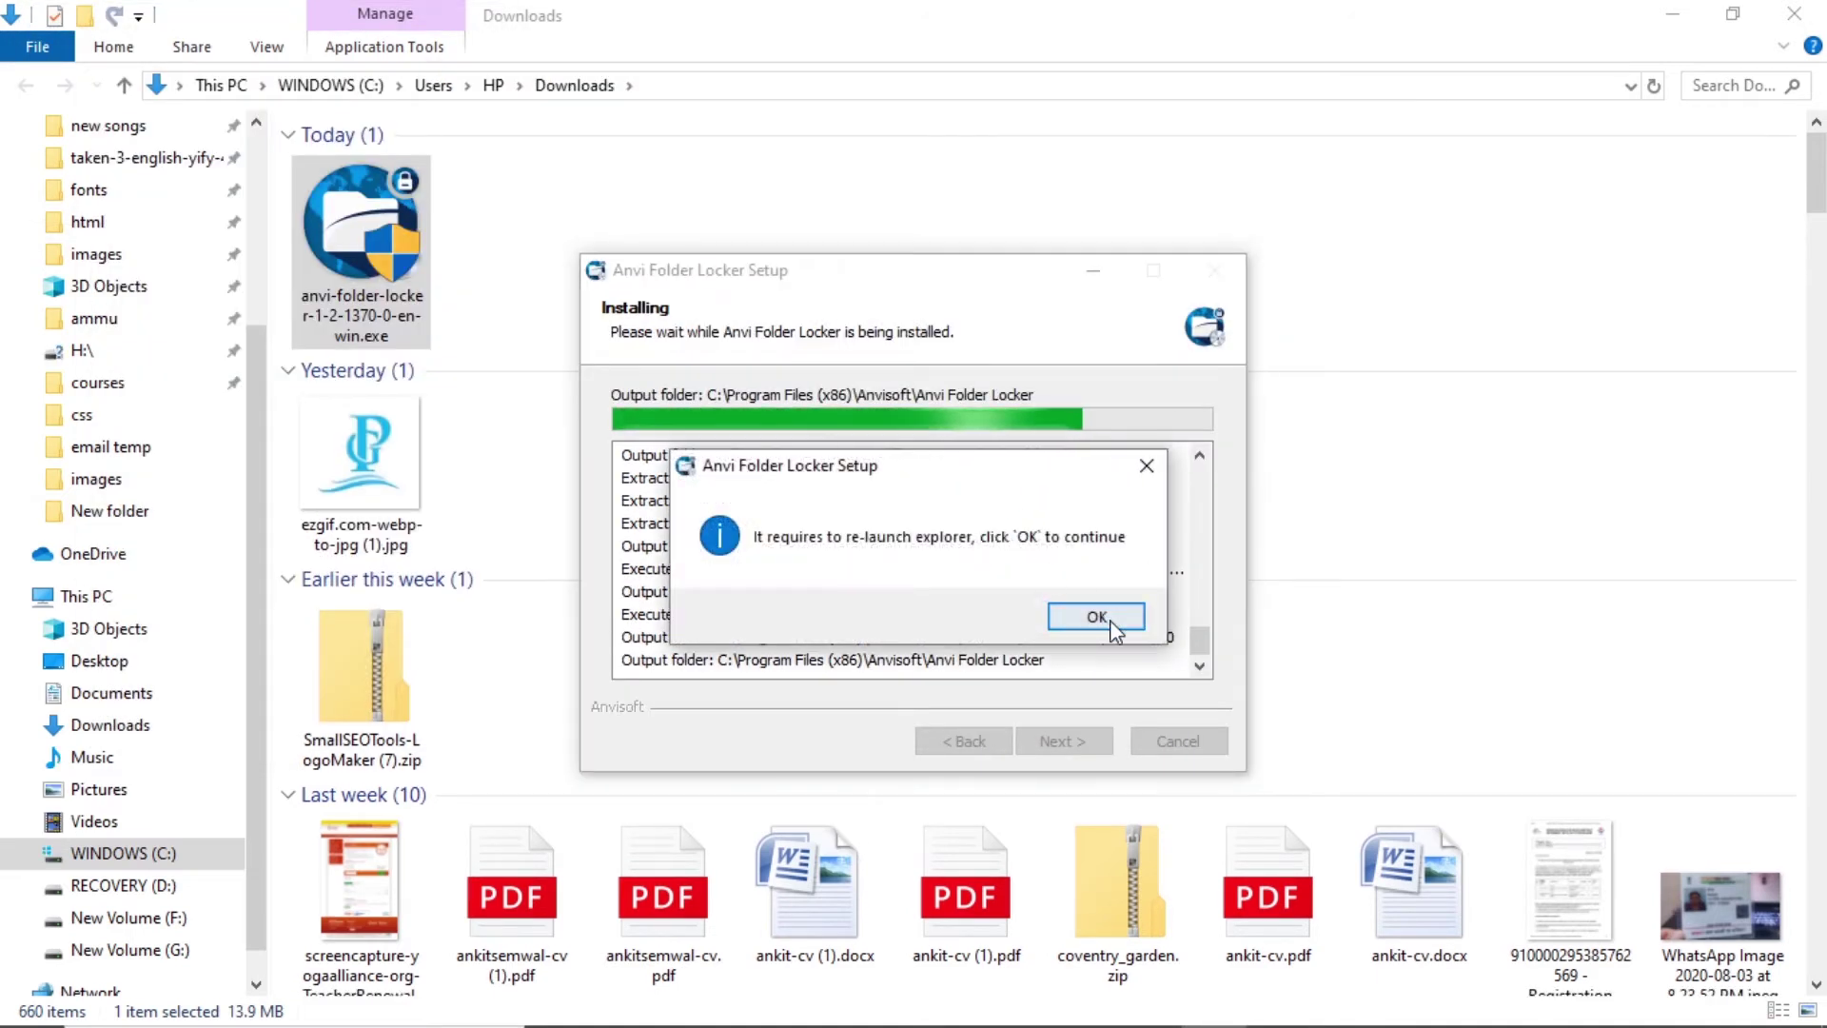
click(1110, 621)
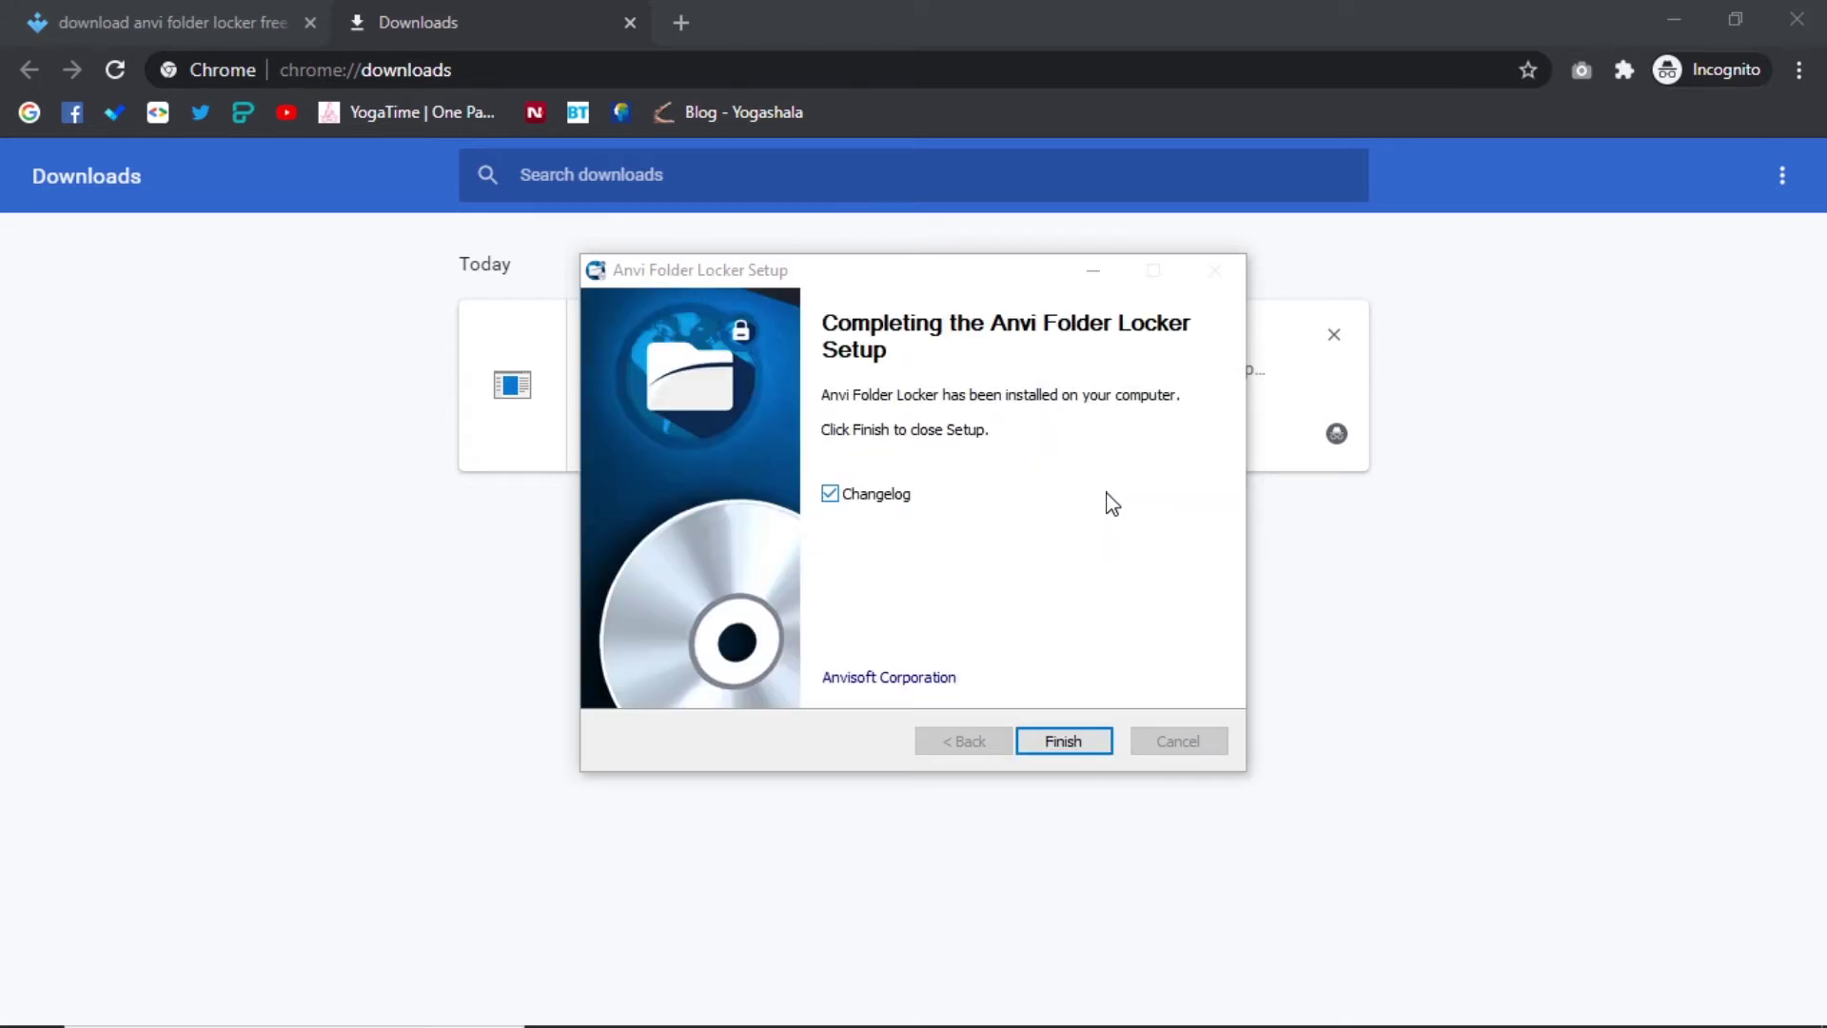
click(1062, 743)
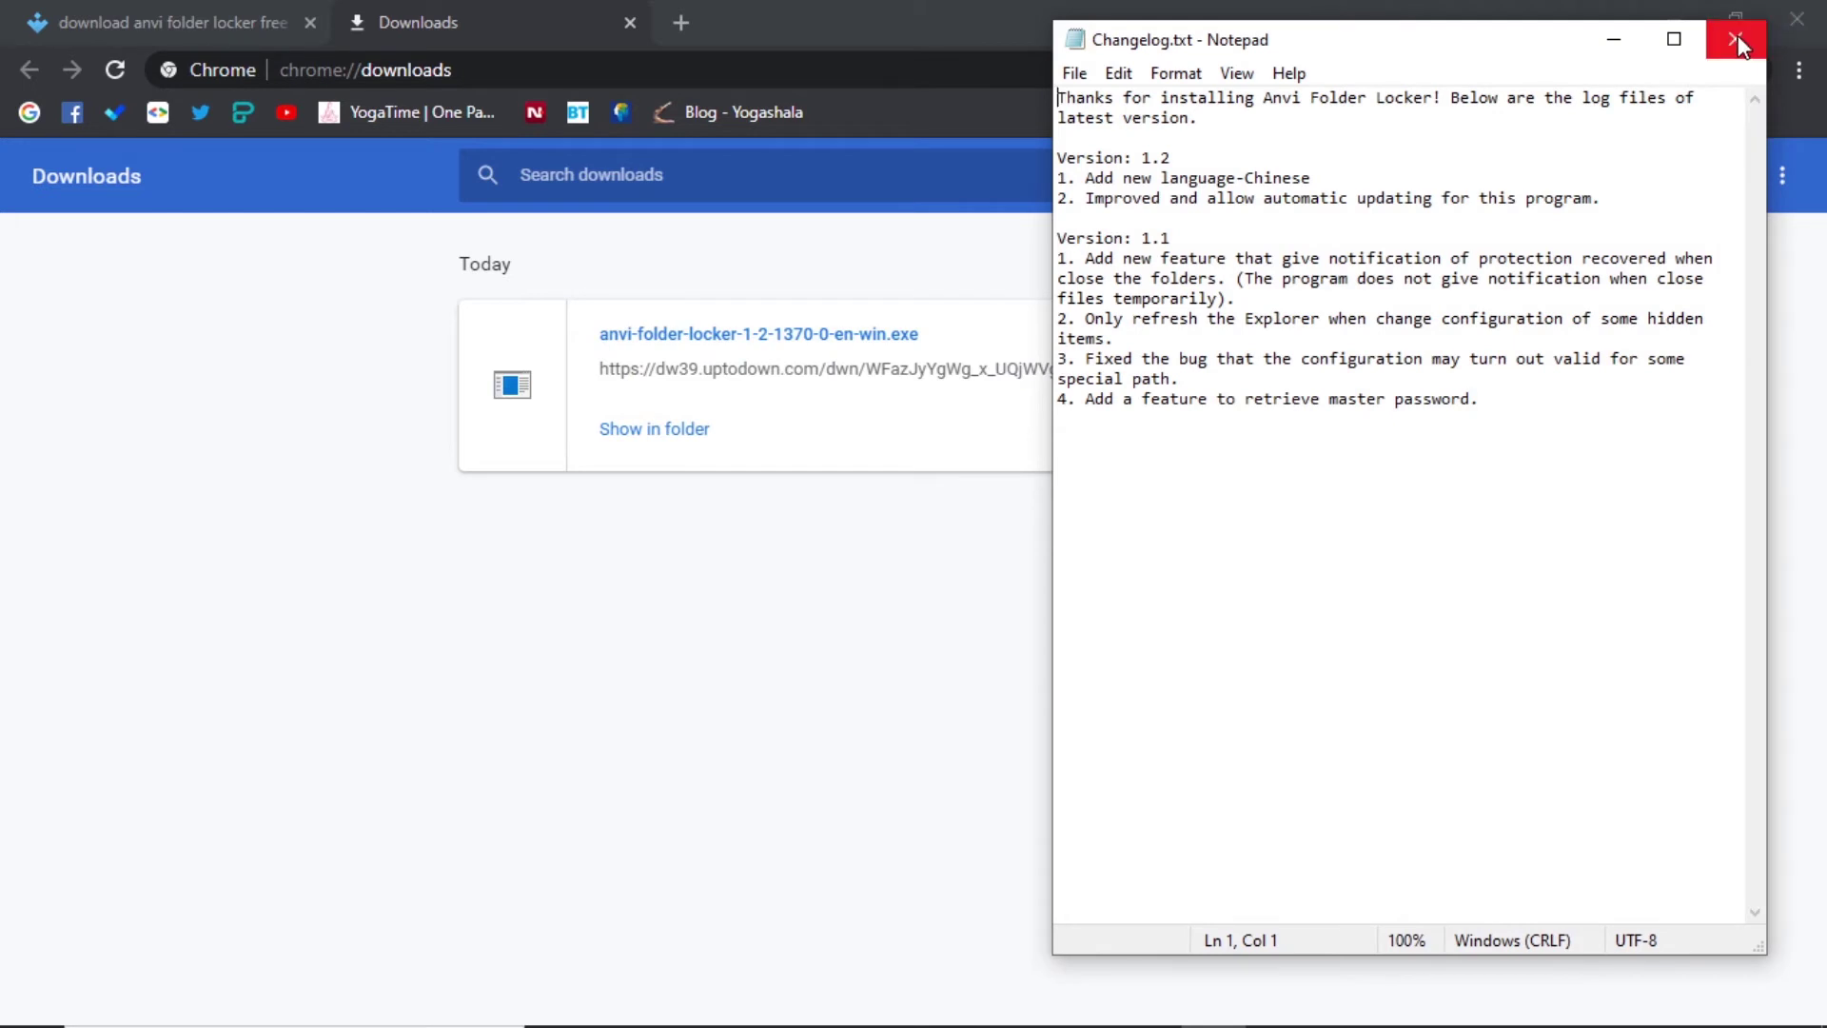
click(1741, 36)
click(1665, 7)
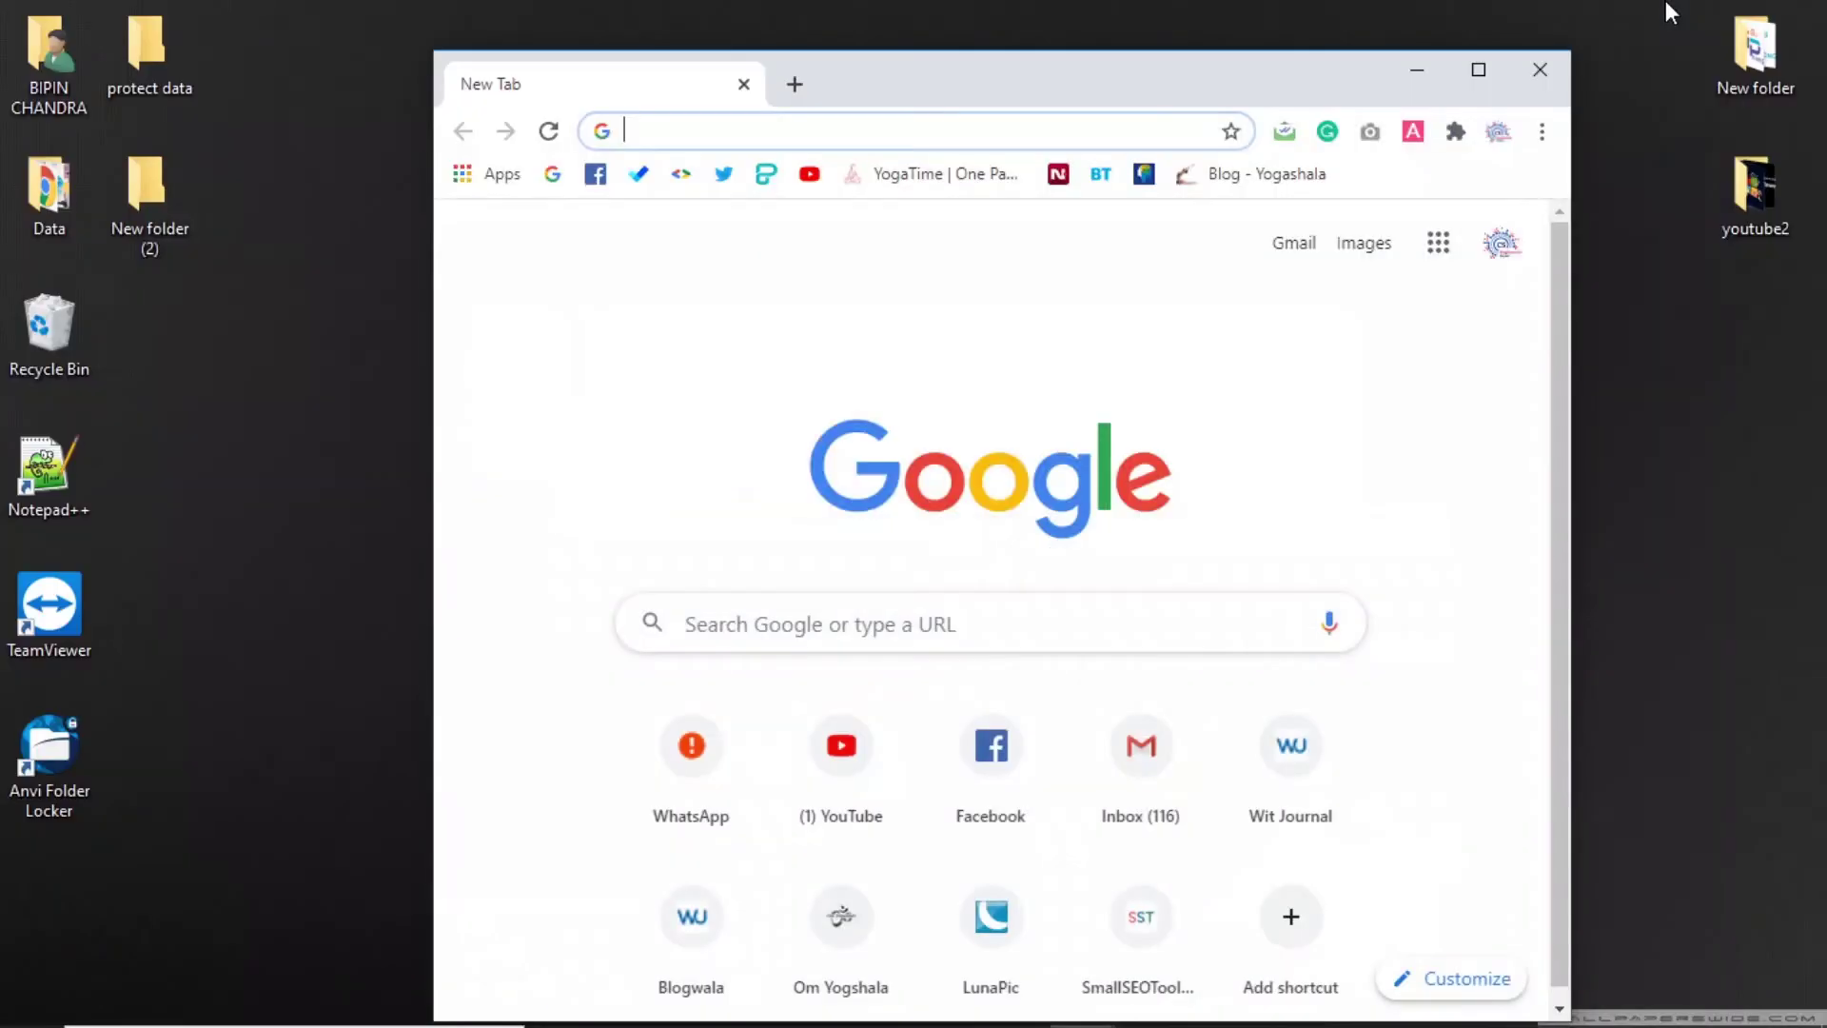
Close Chrome and launch Anvi Folder Locker from its desktop shortcut.
click(1555, 70)
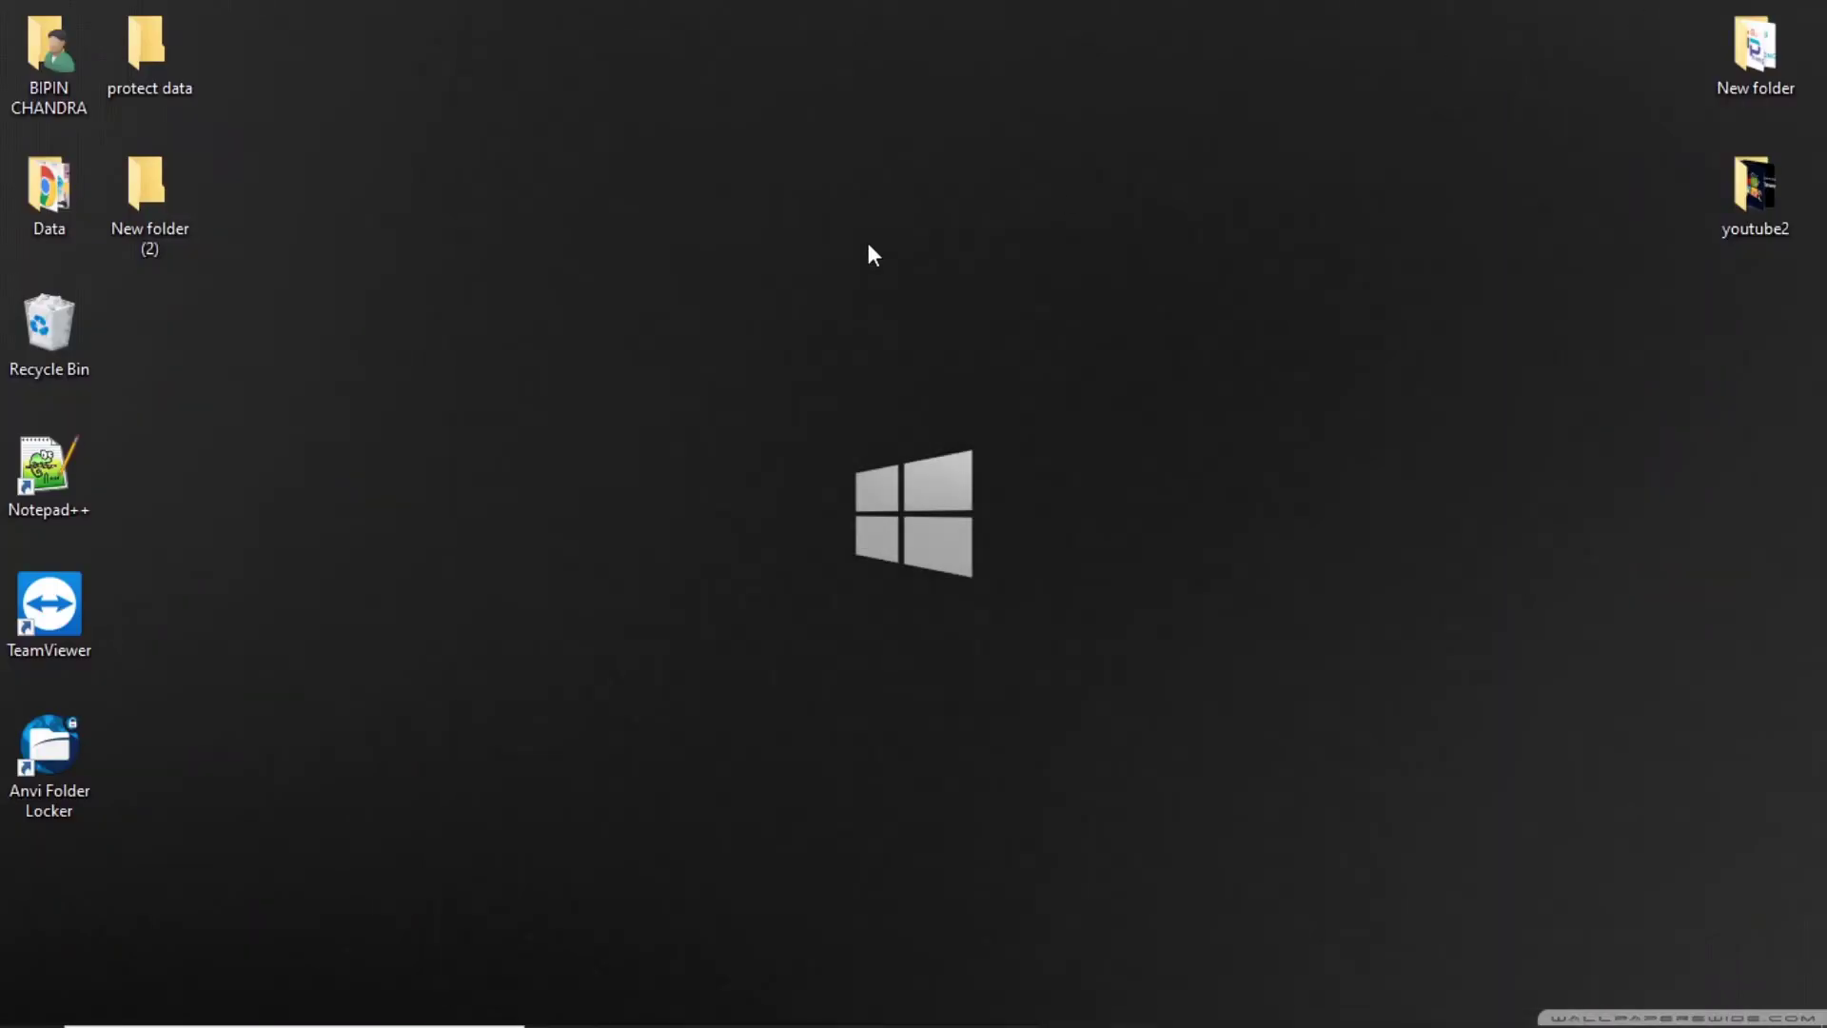
click(70, 763)
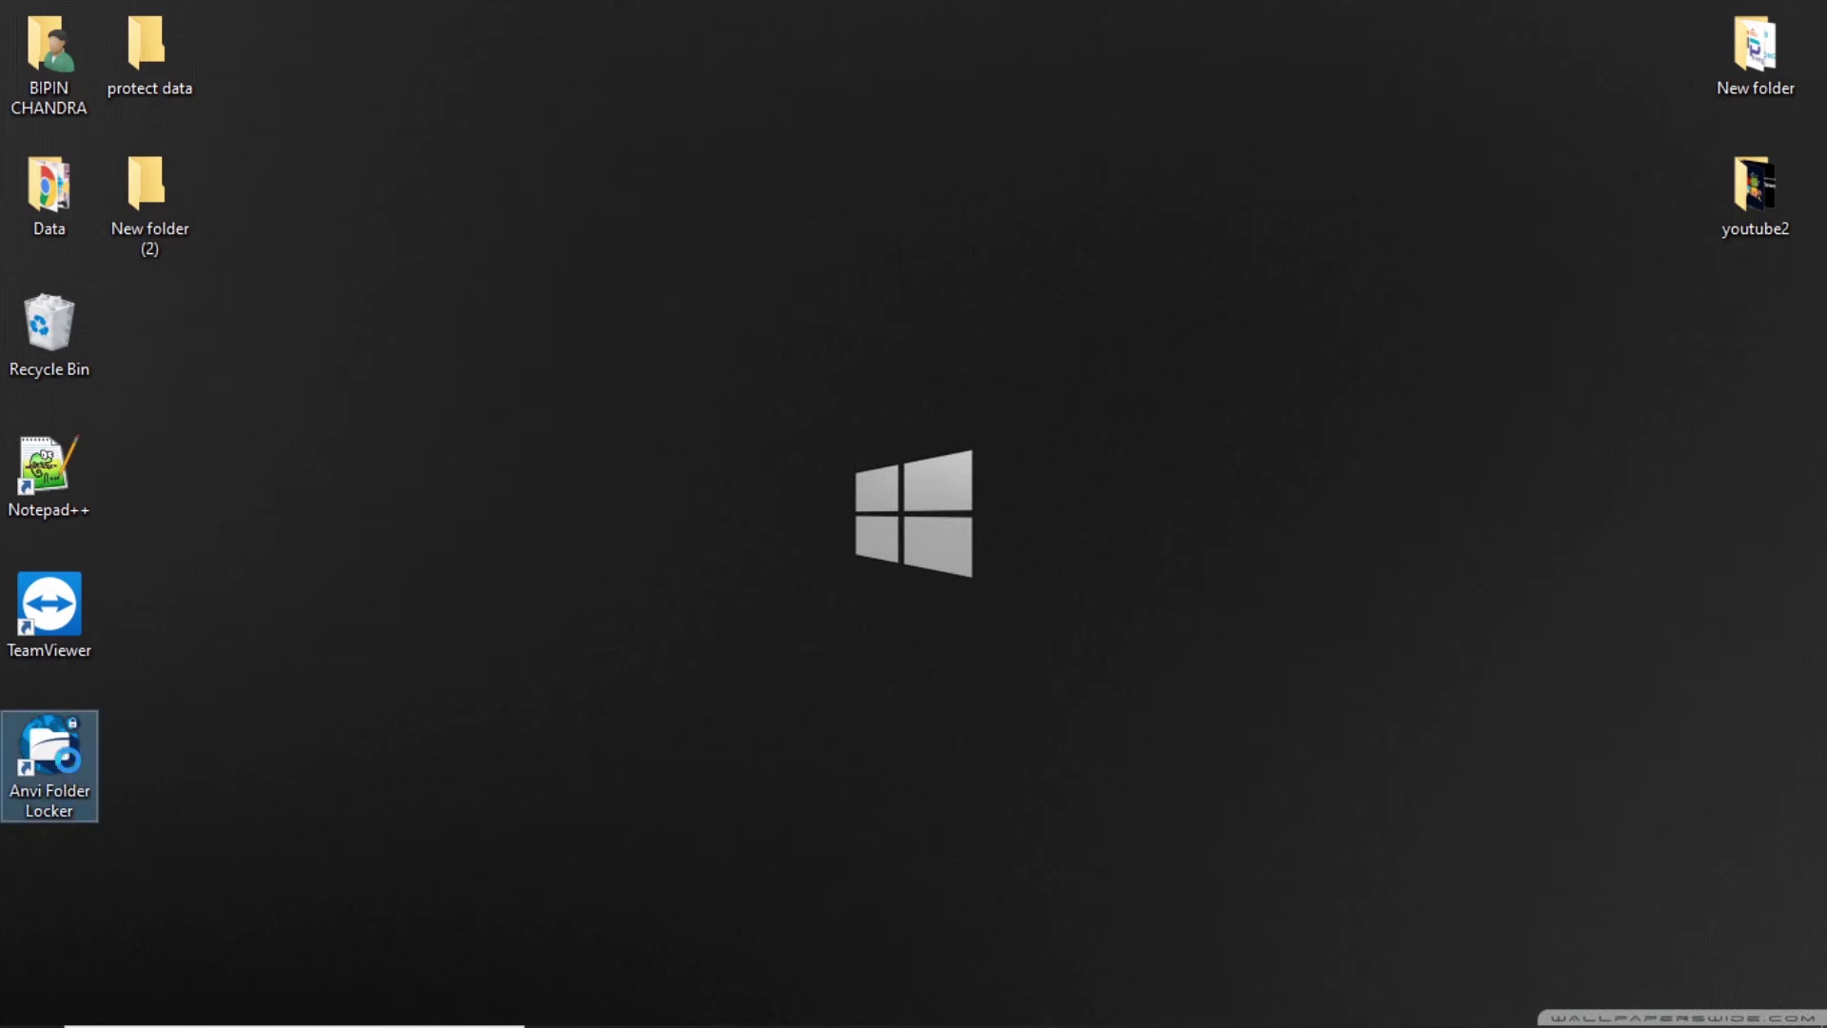
right_click(72, 761)
click(260, 225)
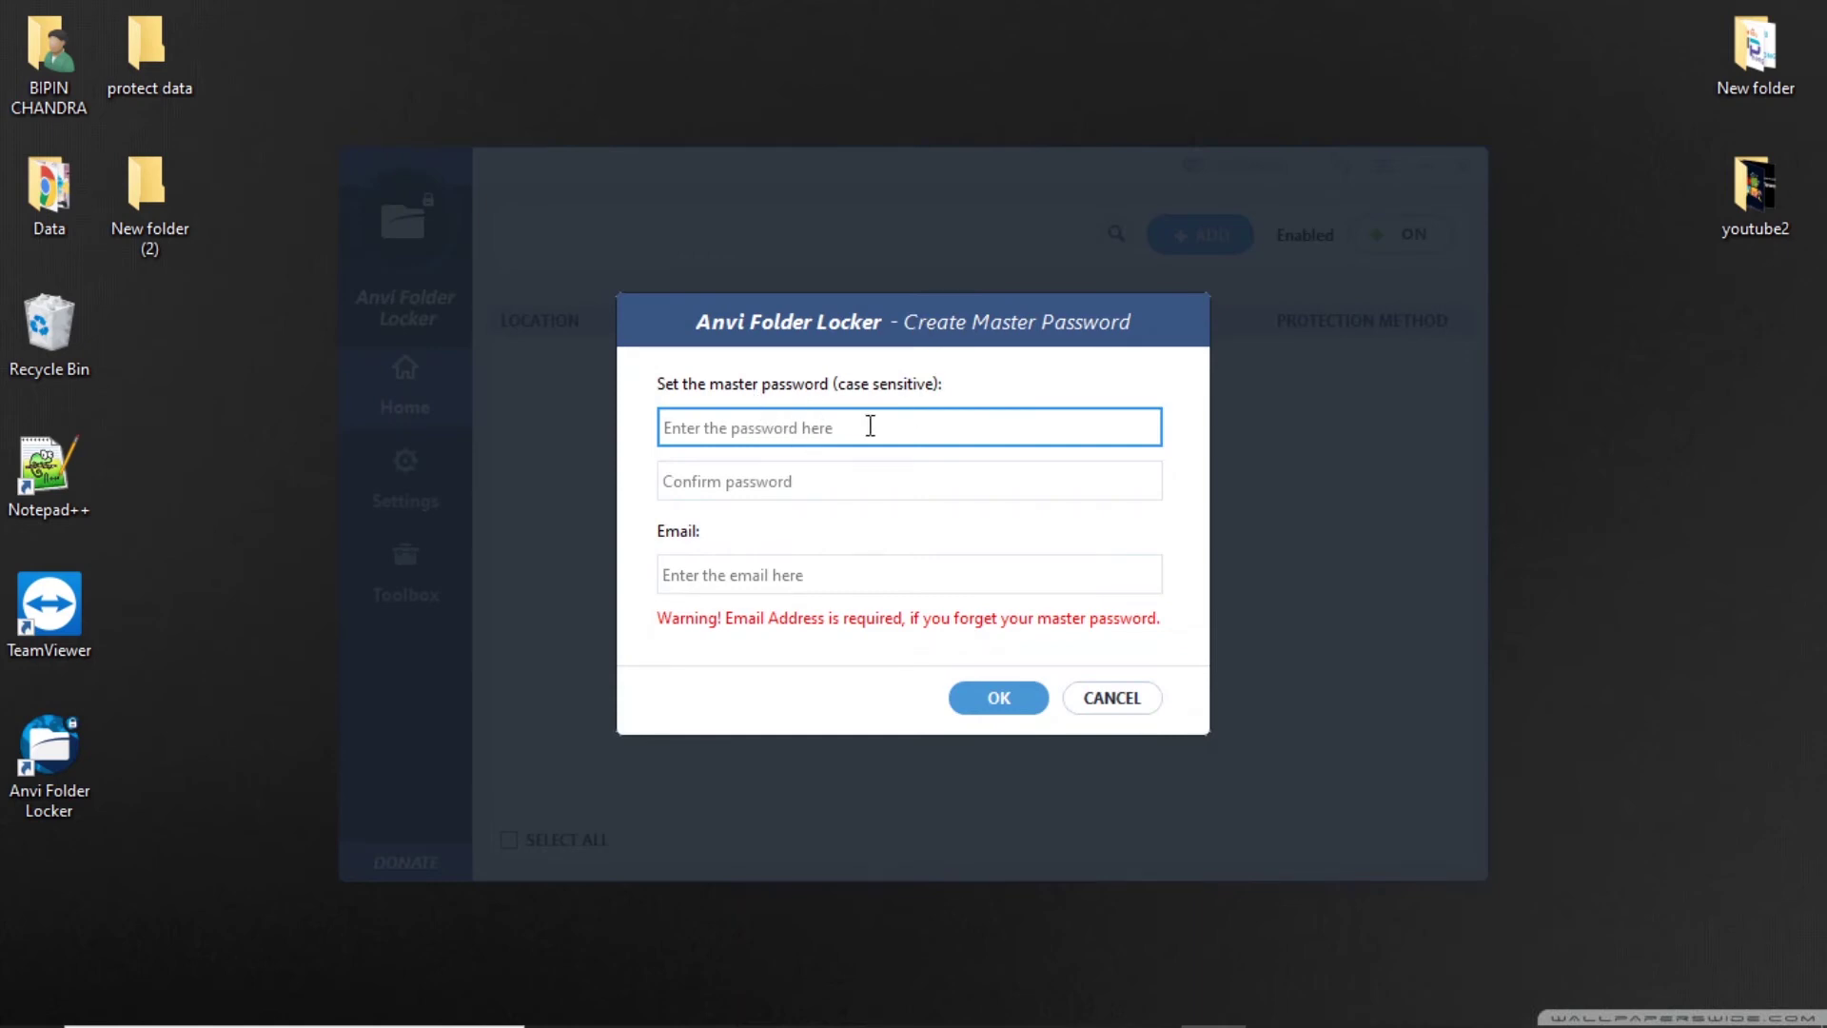
Enter and confirm a master password, type a recovery e-mail address, and save.
text(12)
click(776, 482)
text(1)
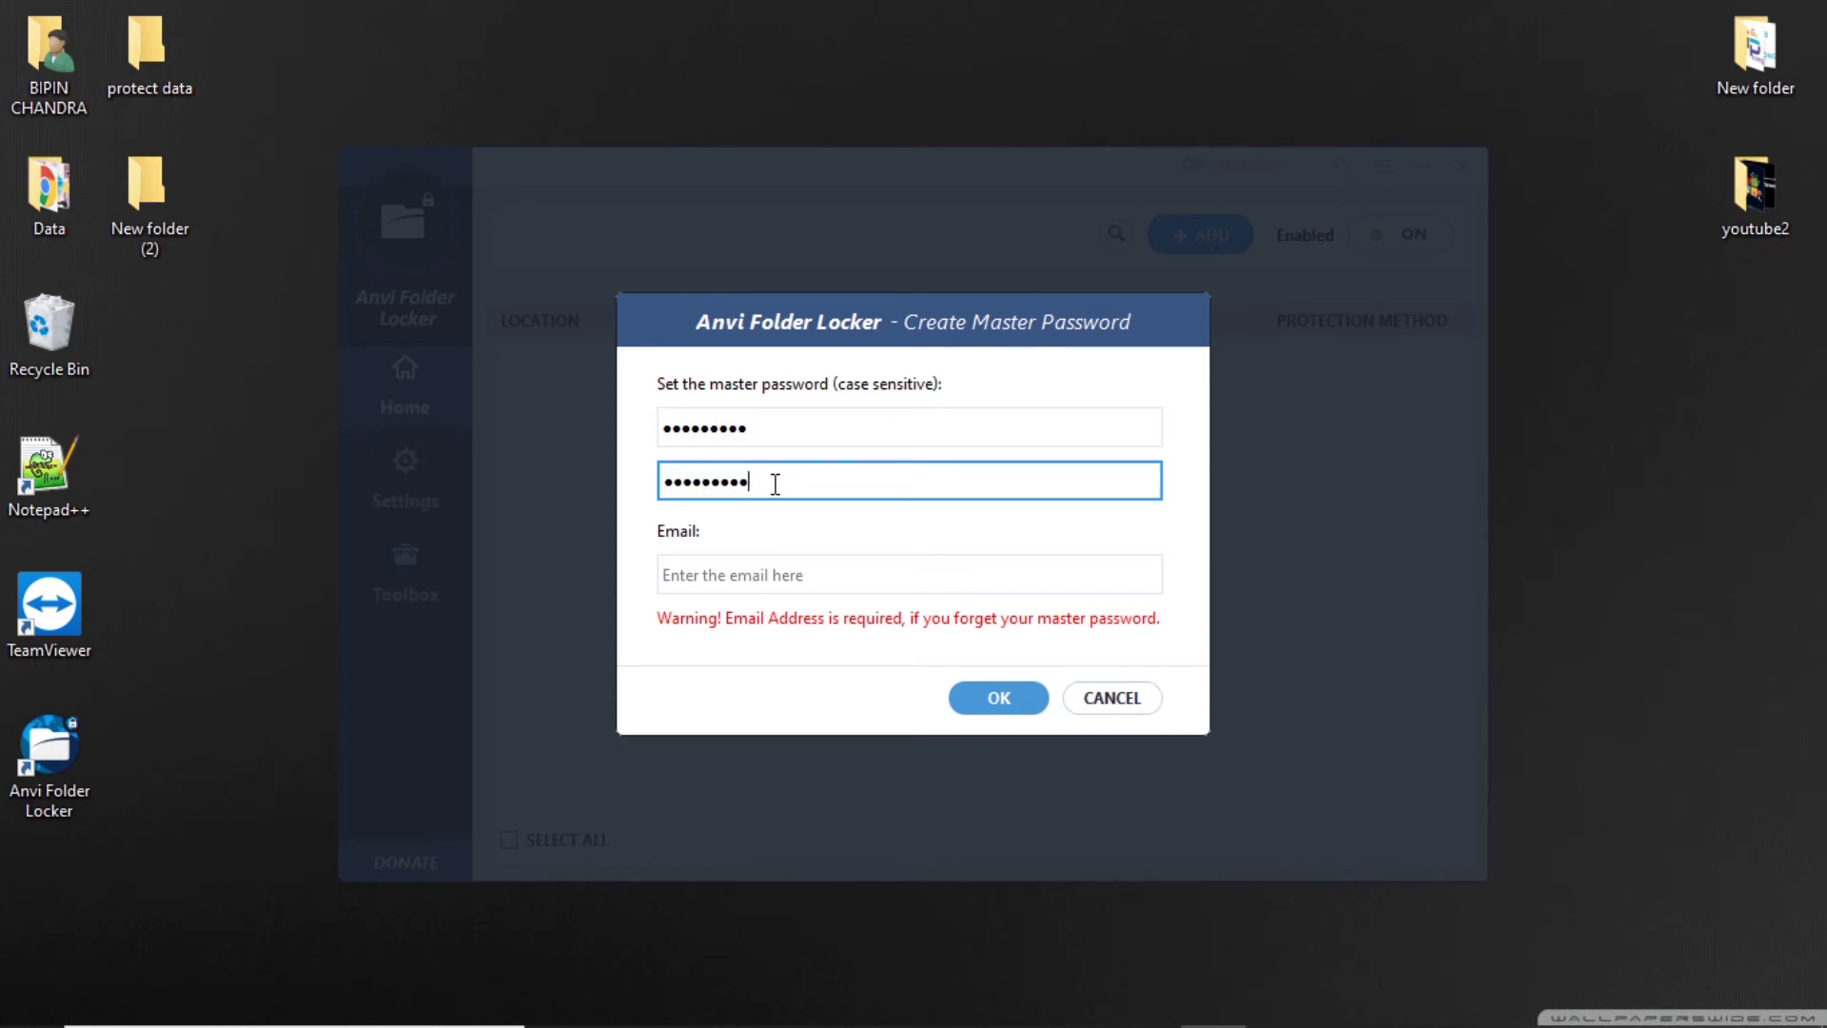
click(813, 571)
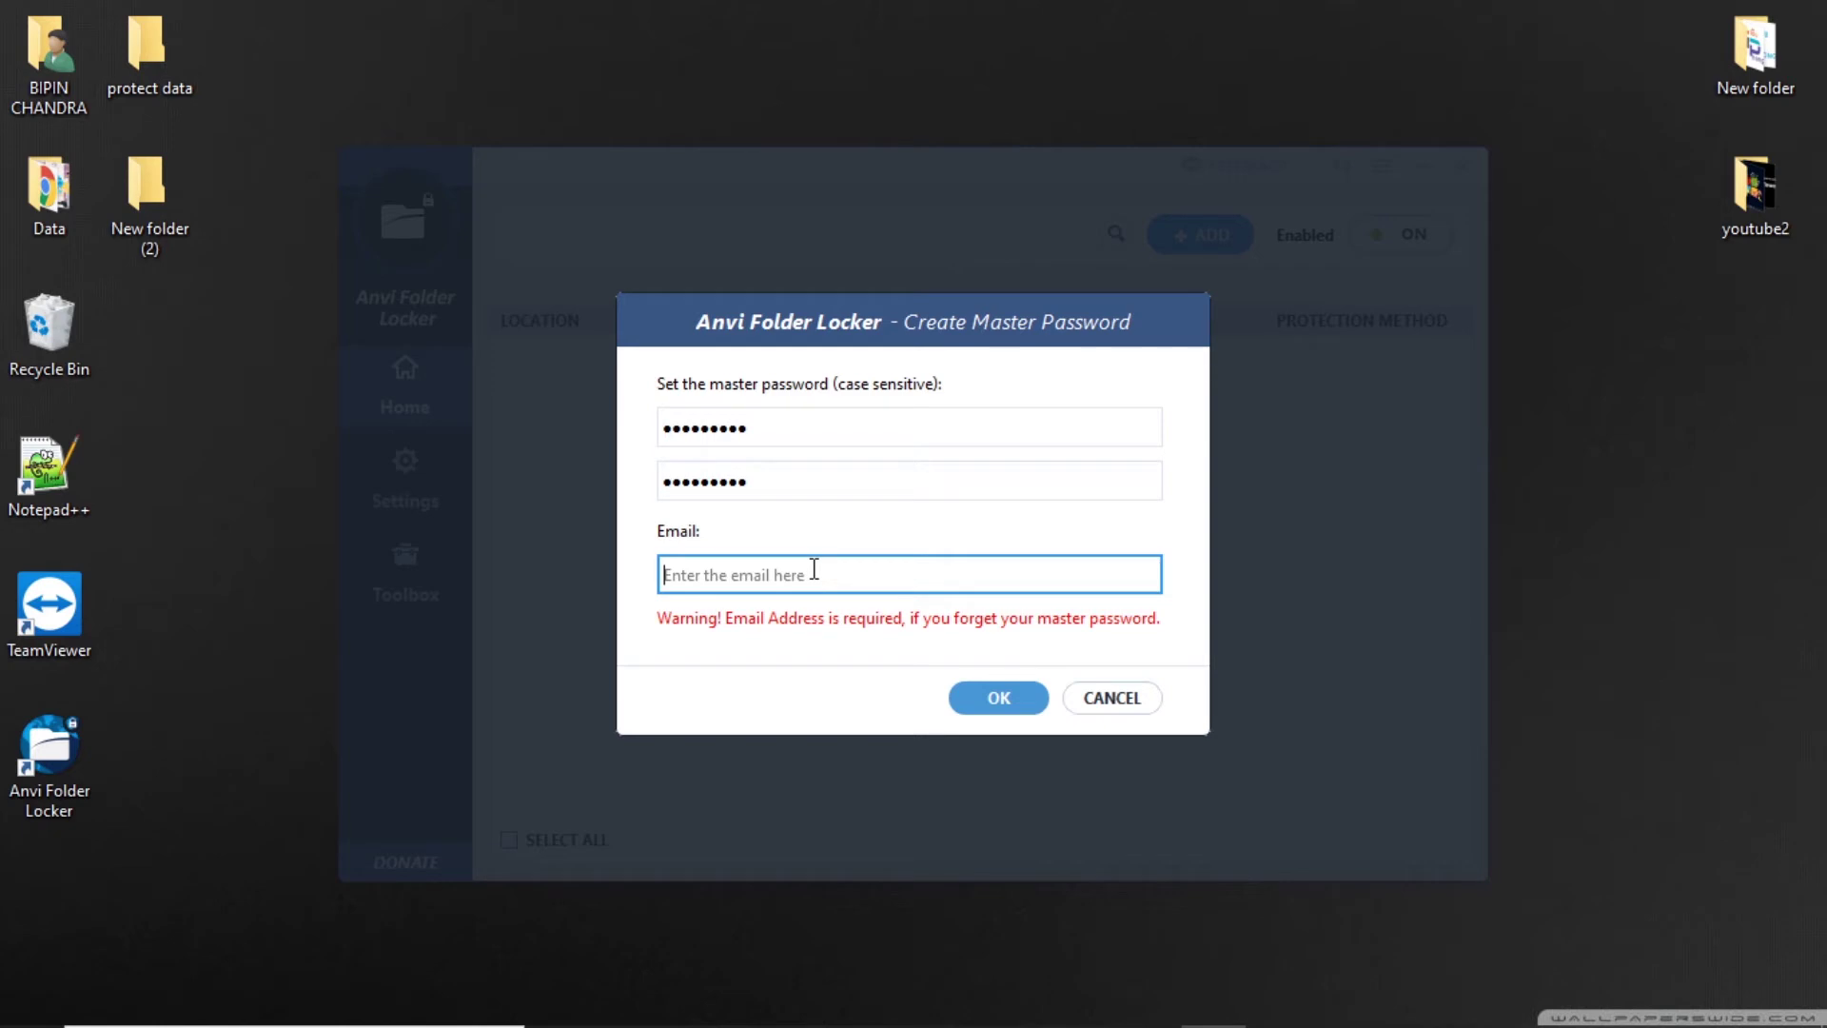
key(ctrl+v)
key(ctrl+a)
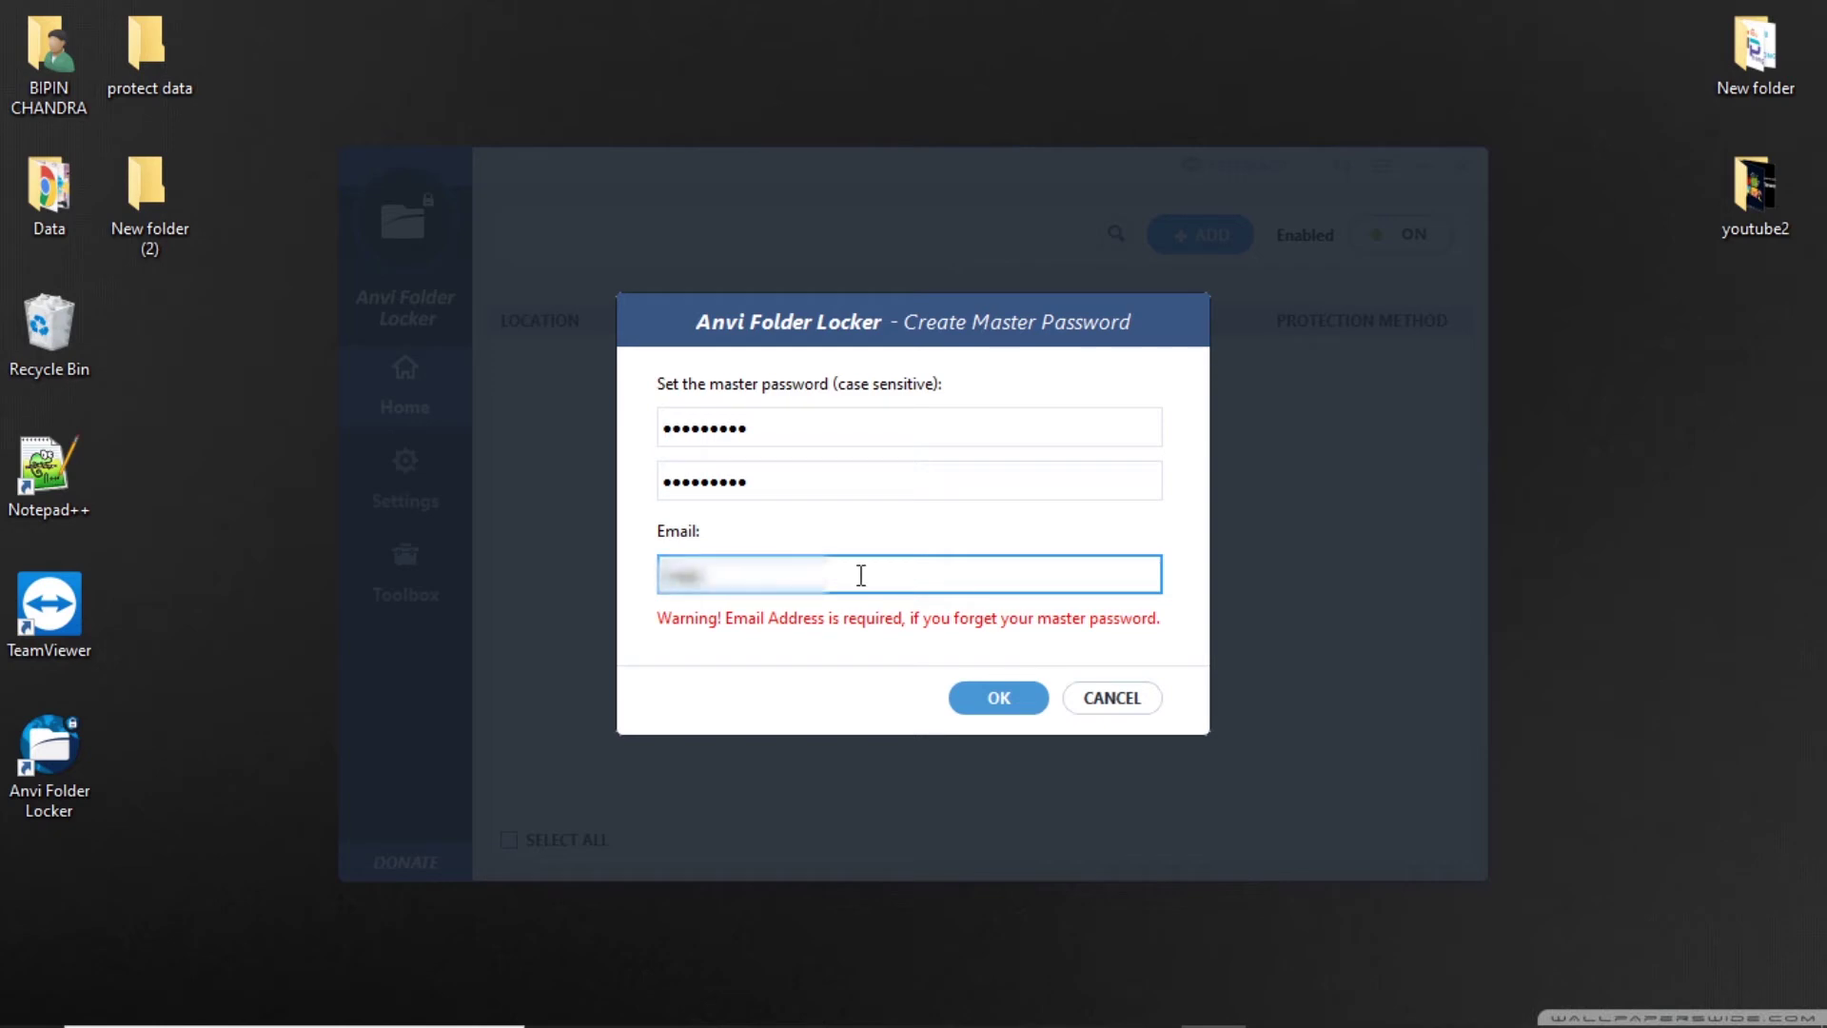
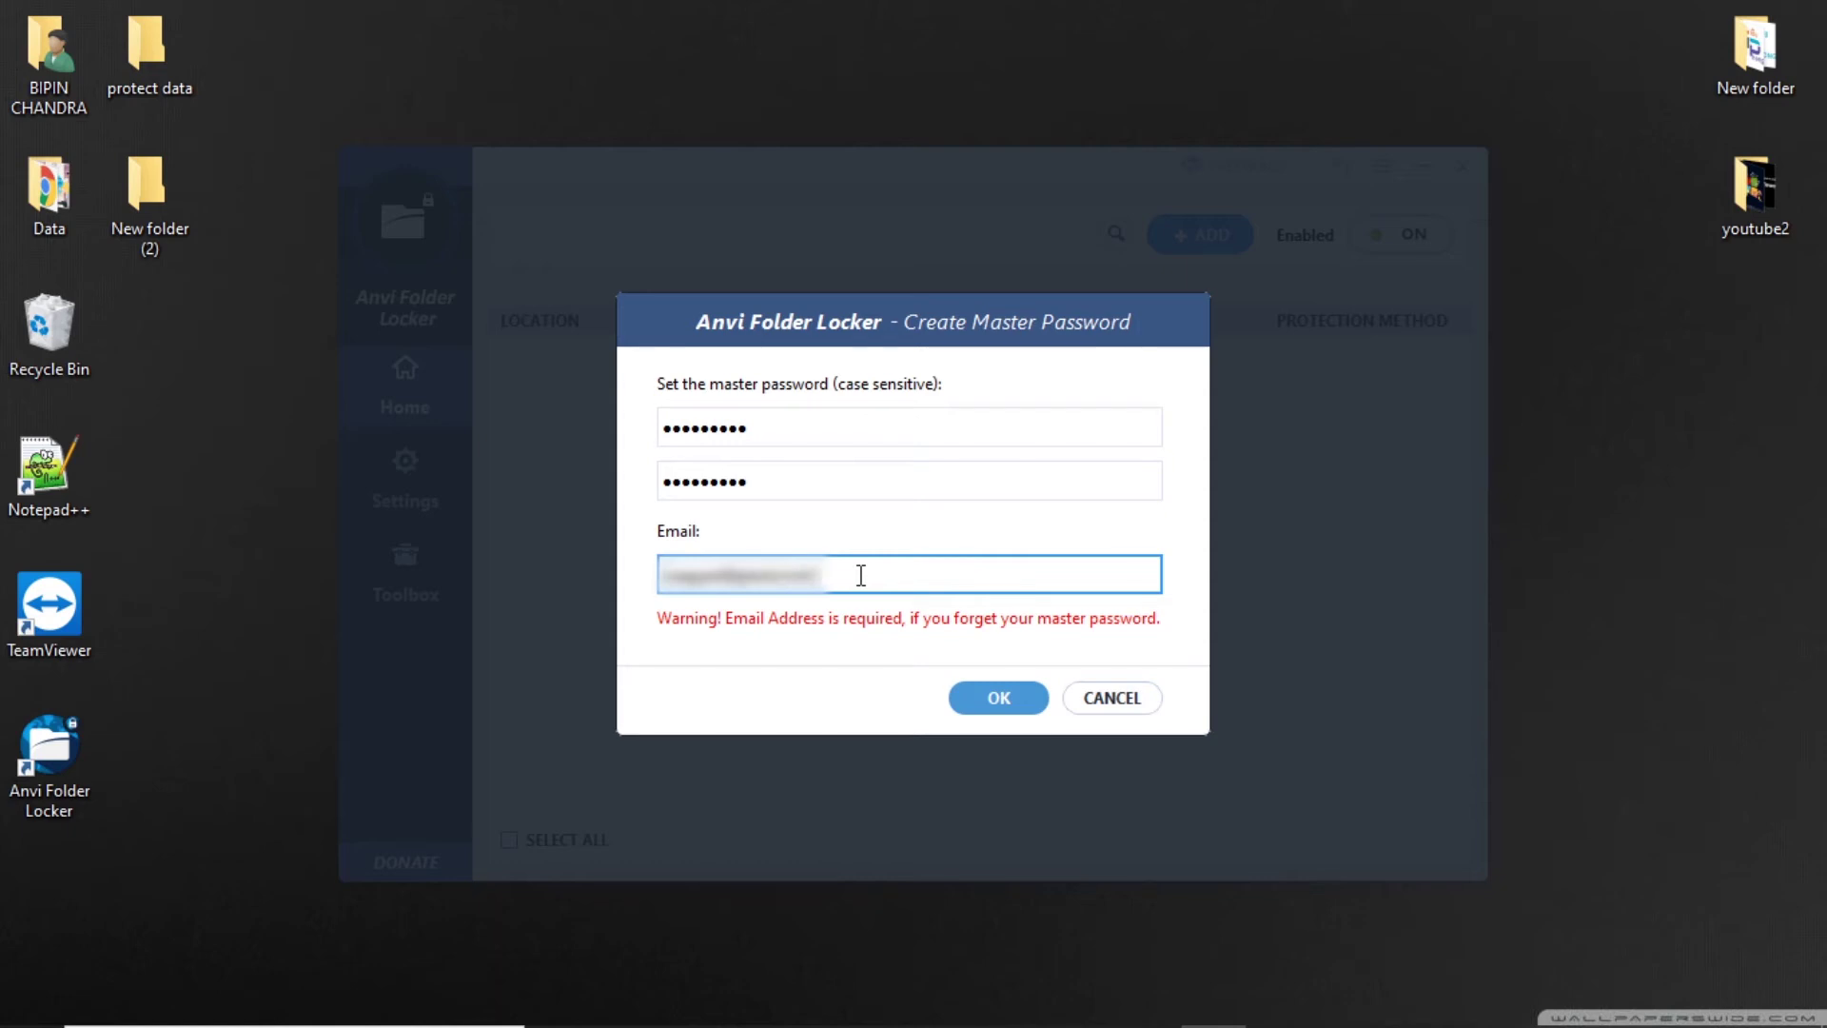
click(980, 702)
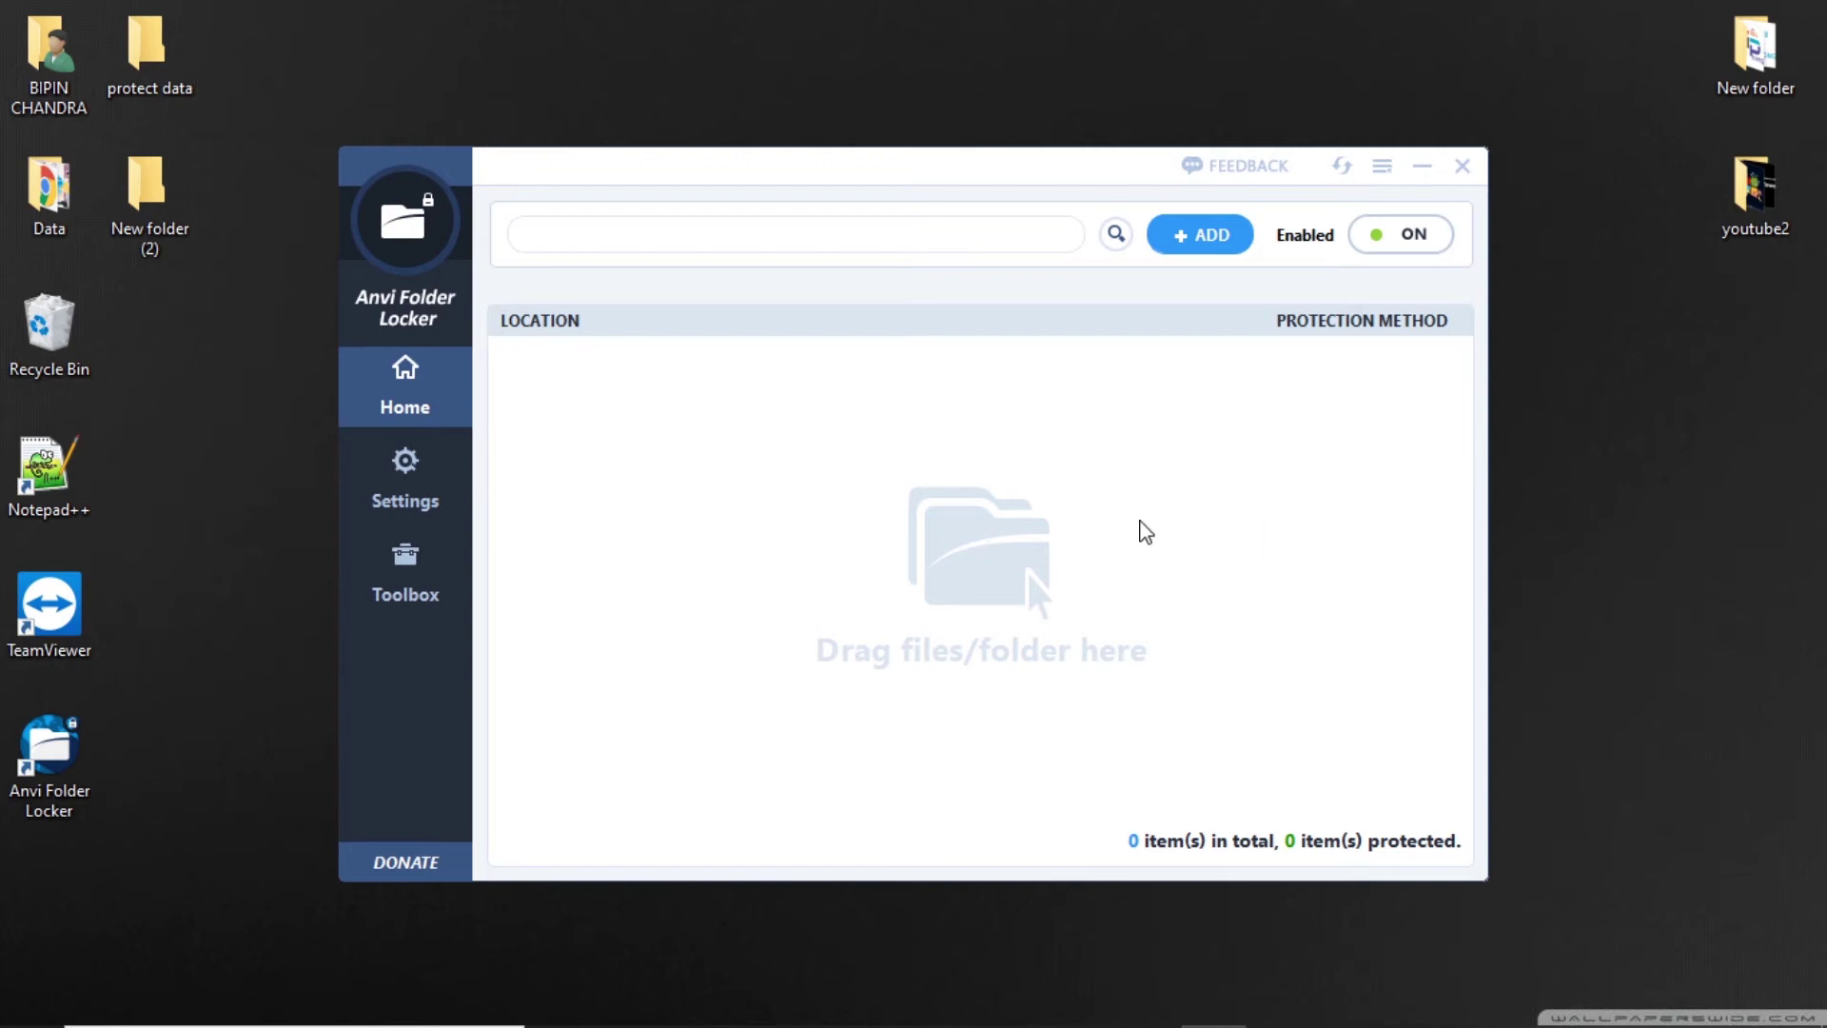
Add the desktop folder 'protect data' to Anvi Folder Locker's protected list.
click(1201, 238)
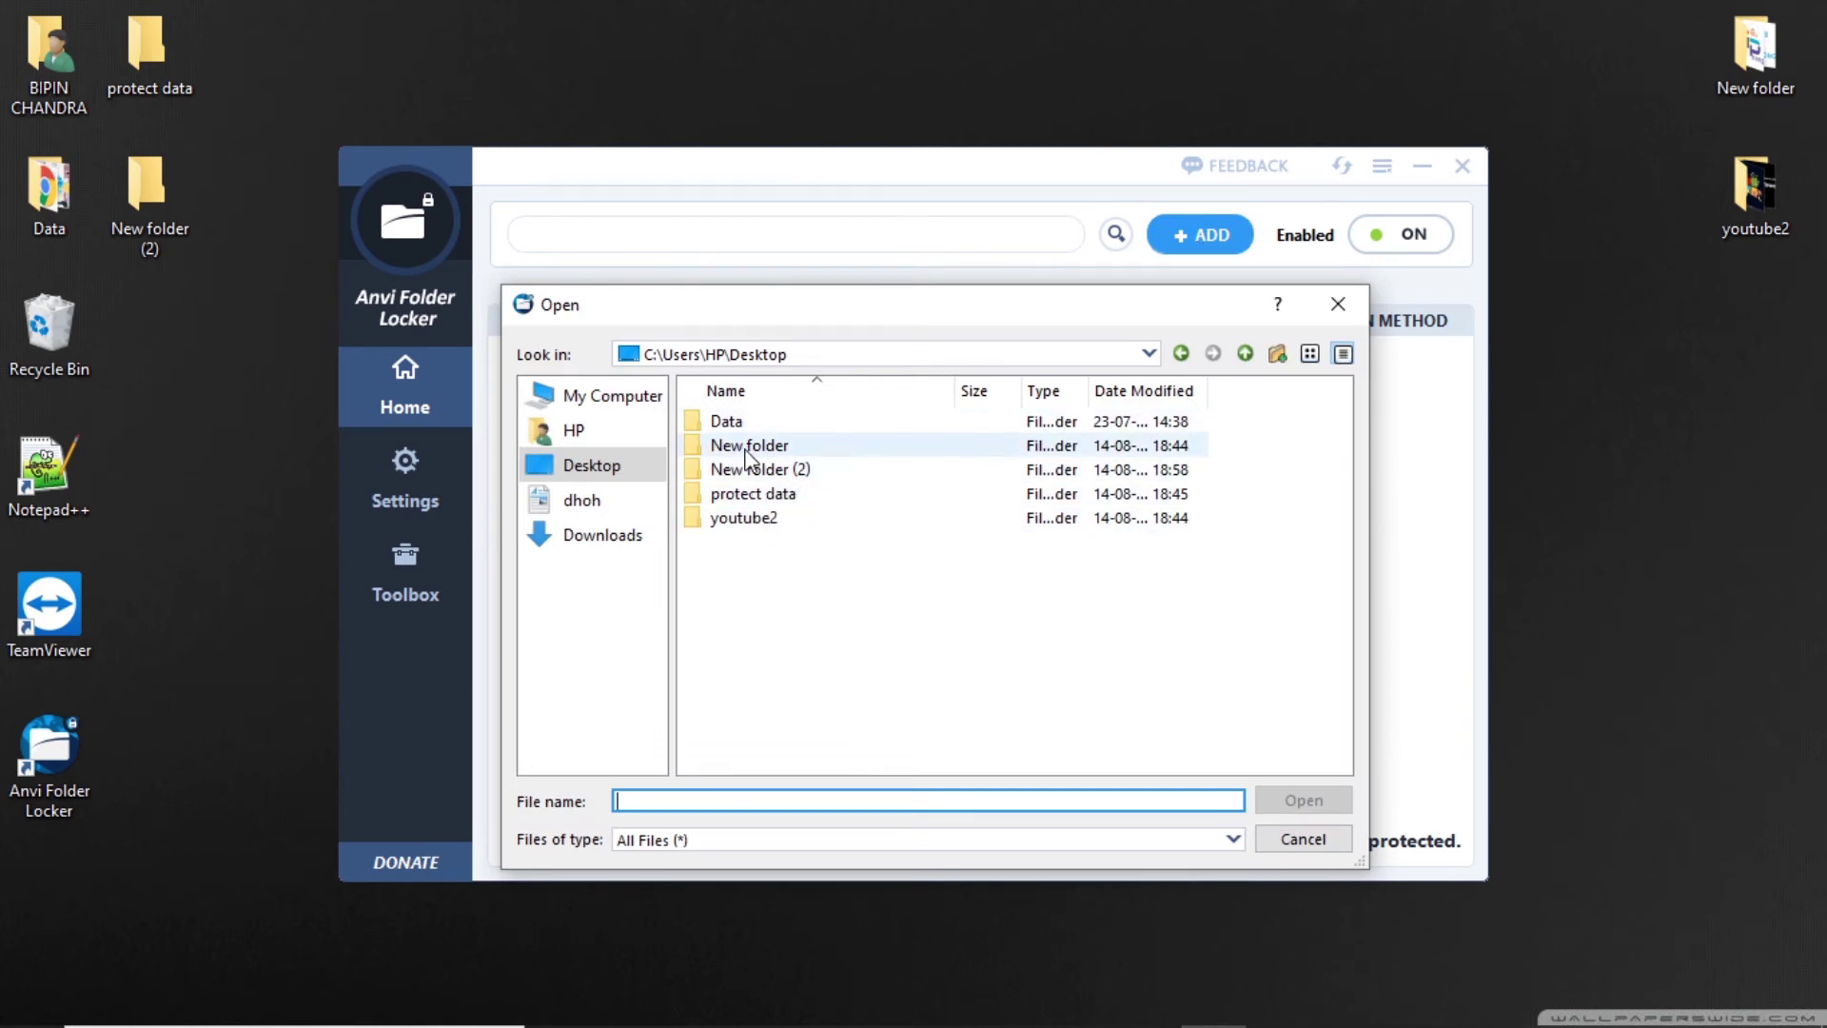
click(782, 495)
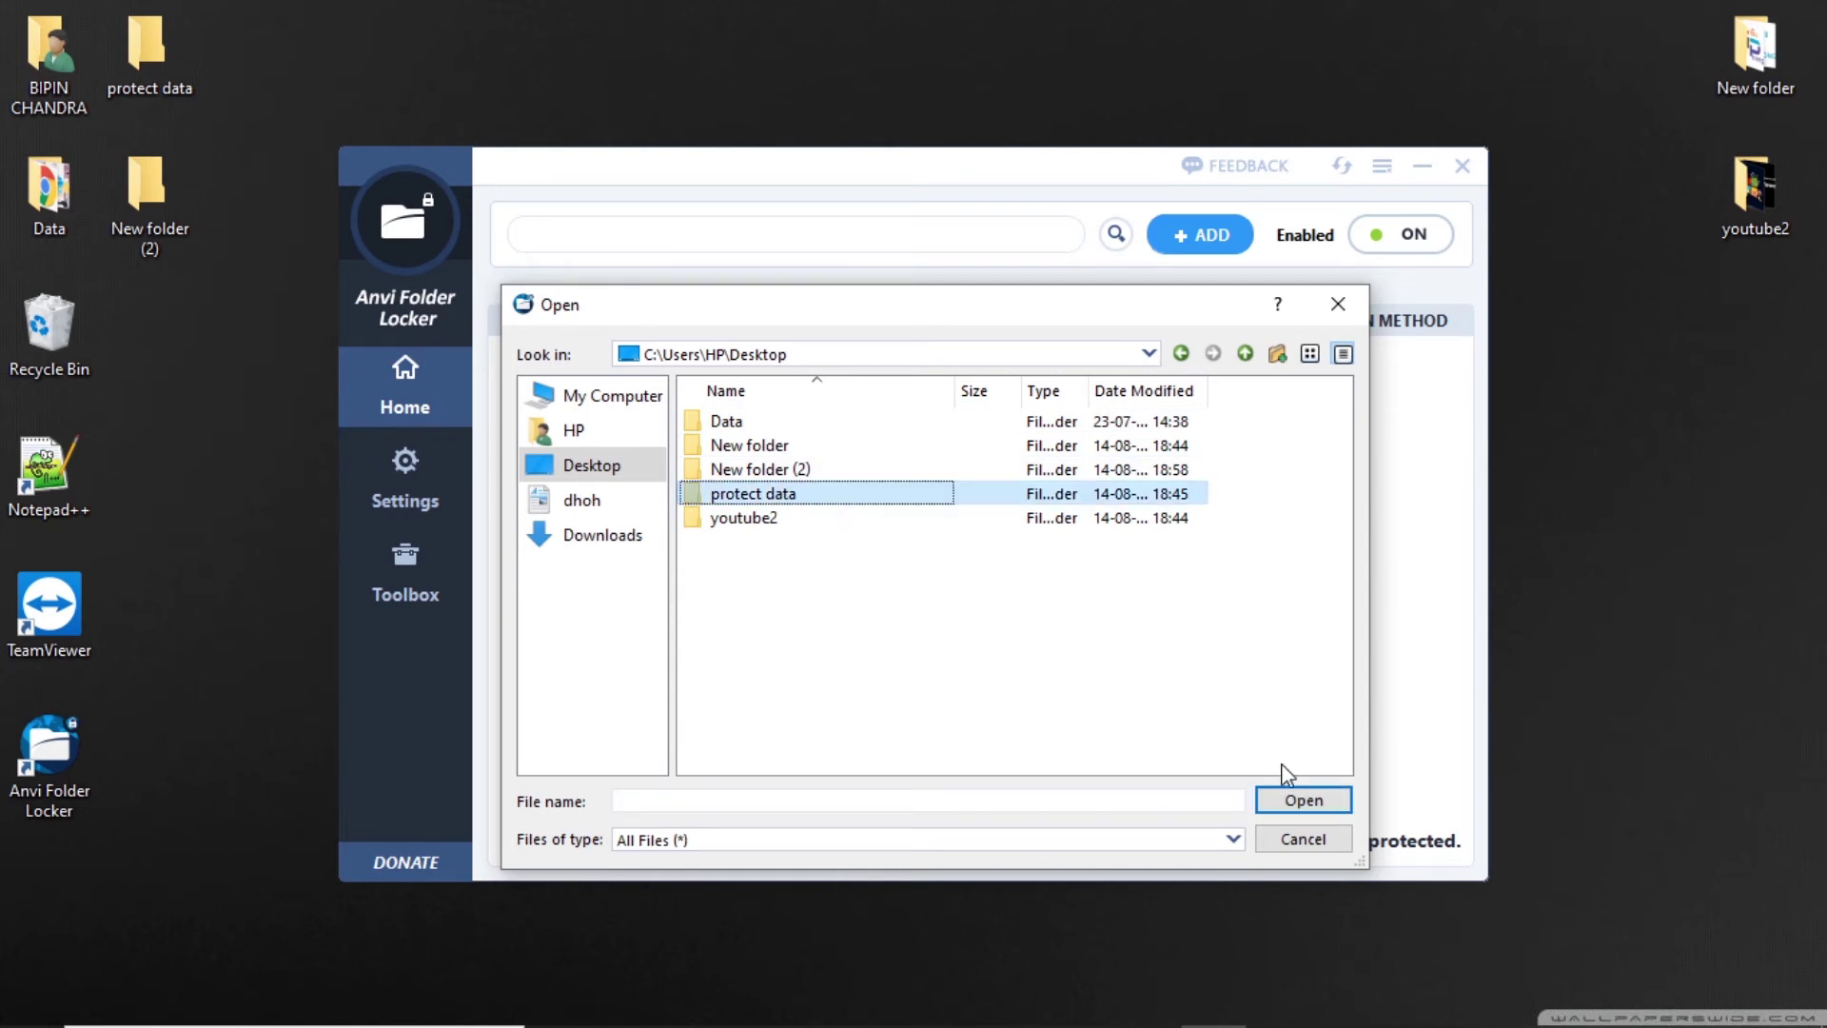
click(1286, 797)
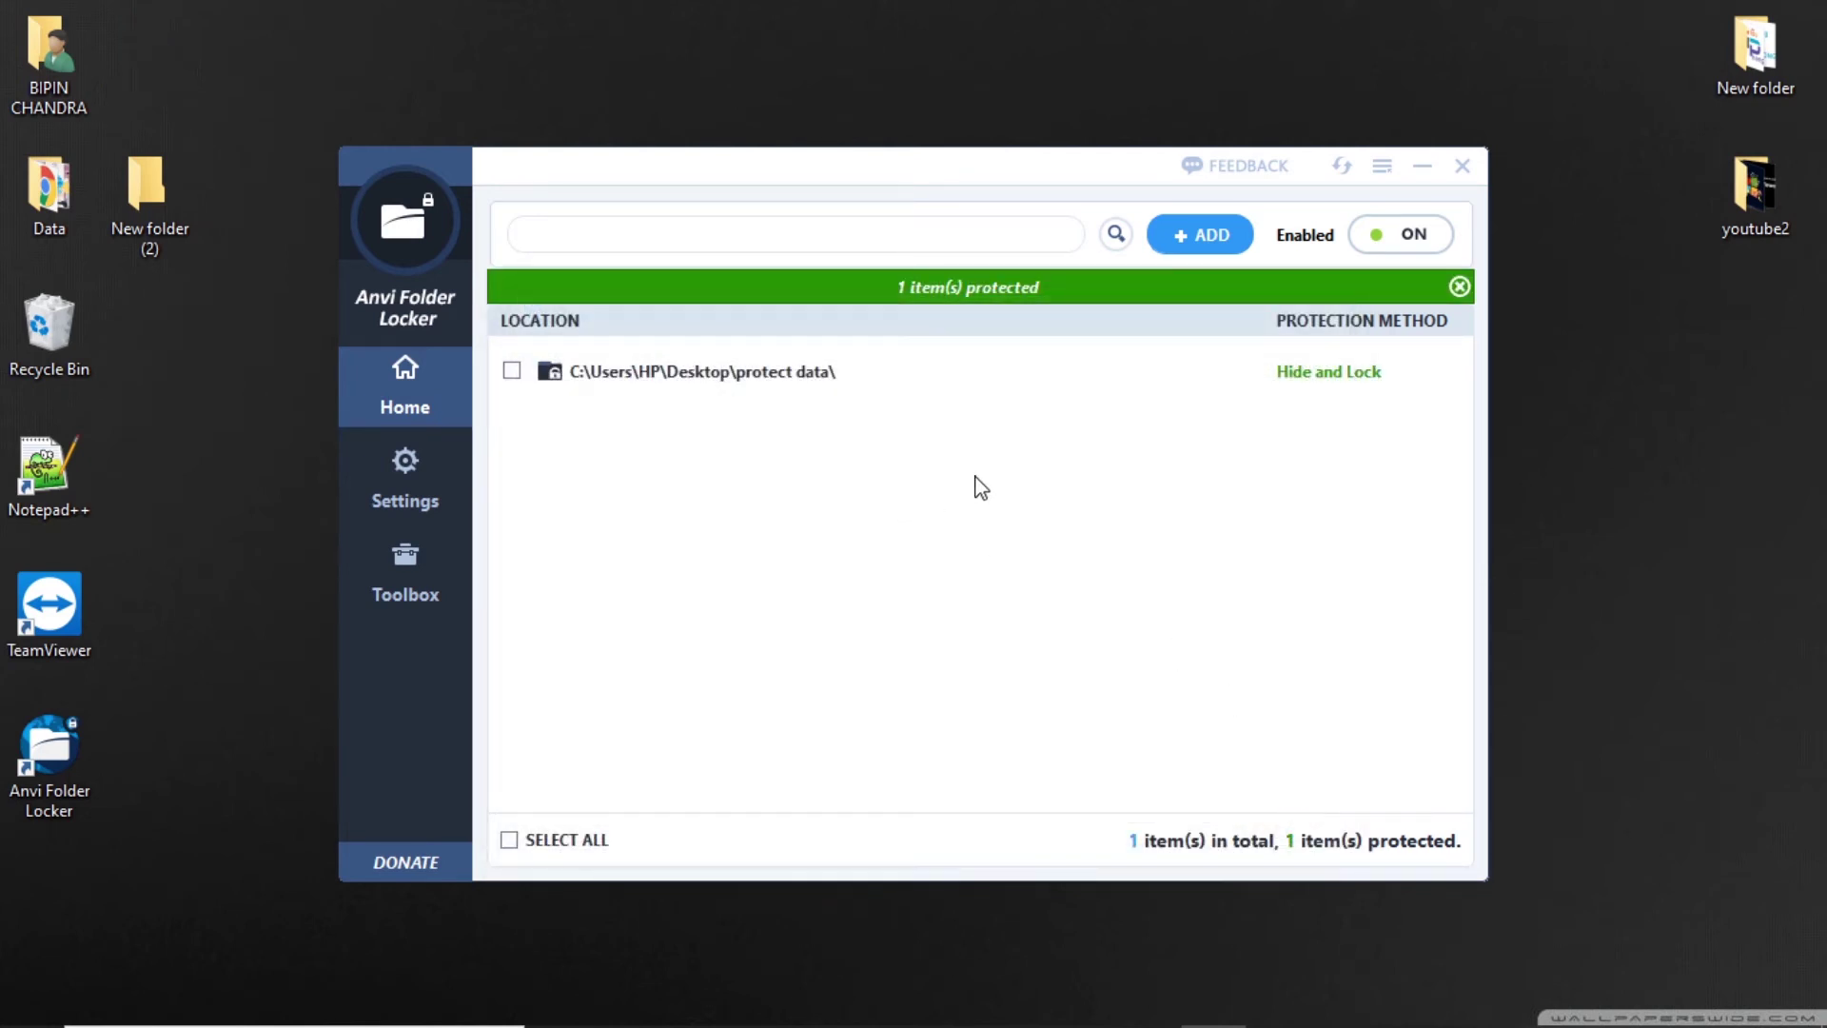
Change protect data's protection method to Password using the default master password.
mouse_move(1350, 396)
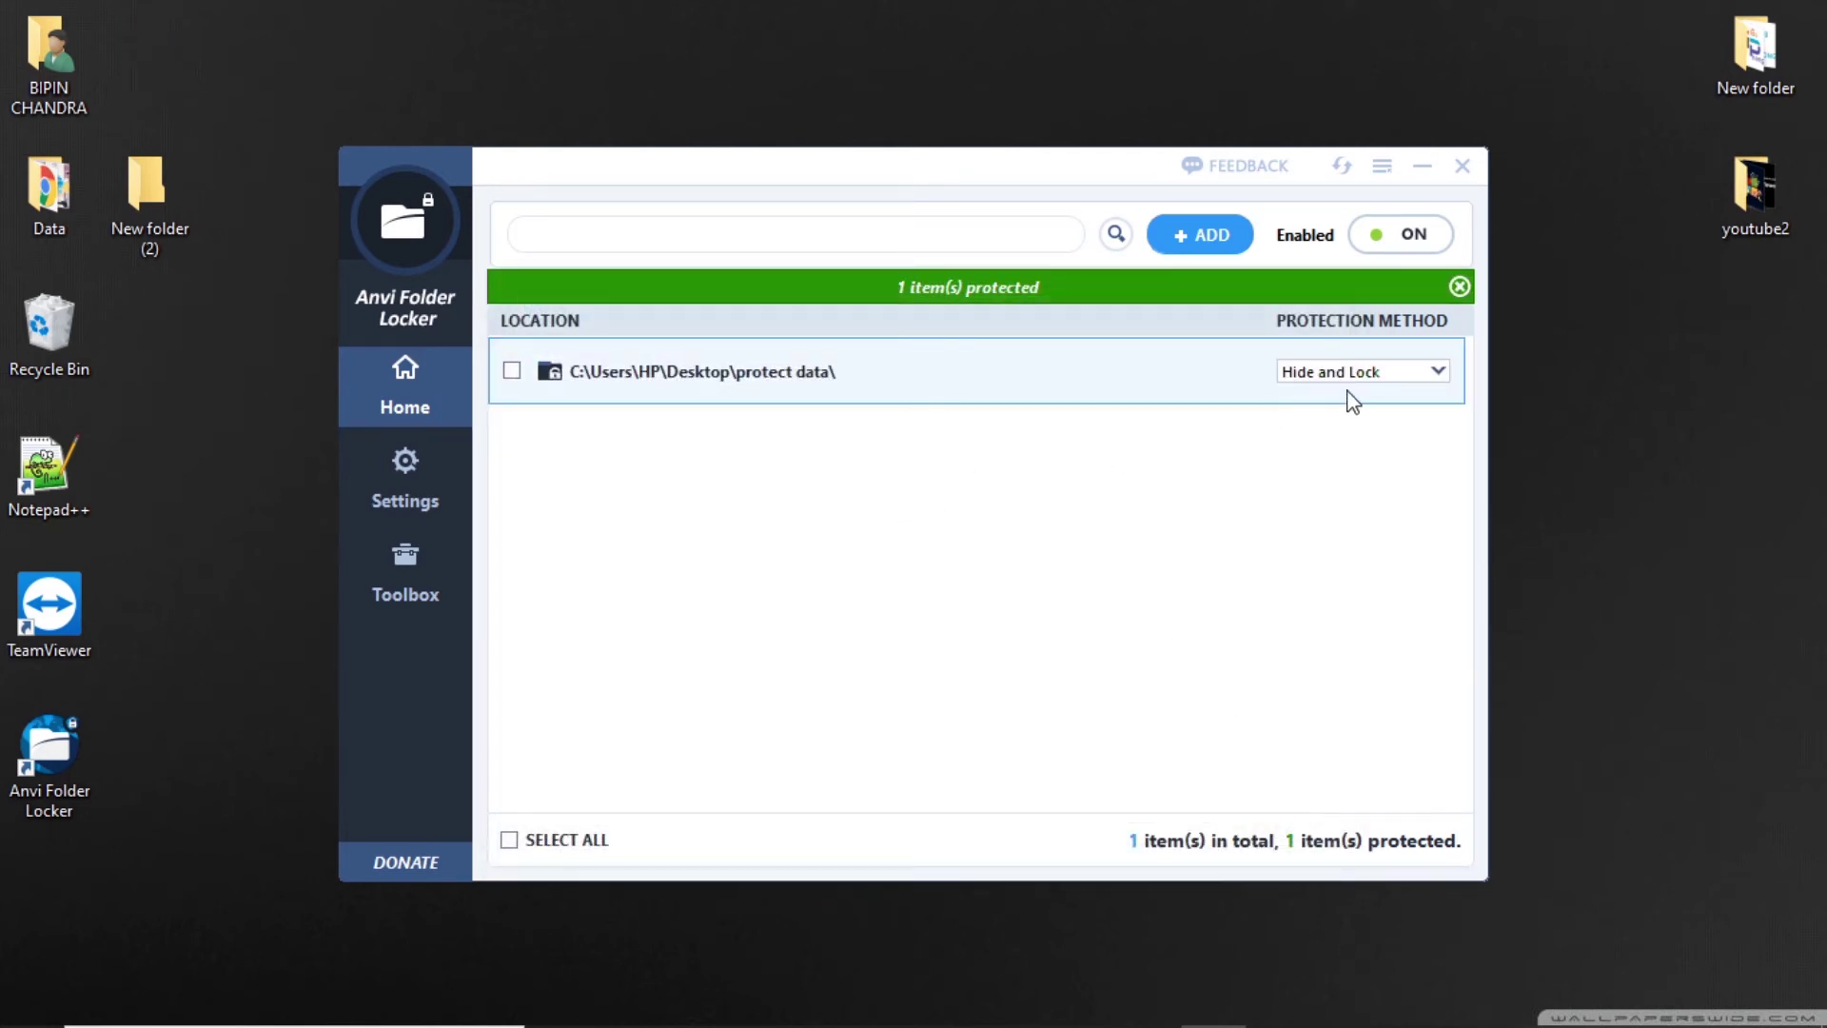
click(1429, 376)
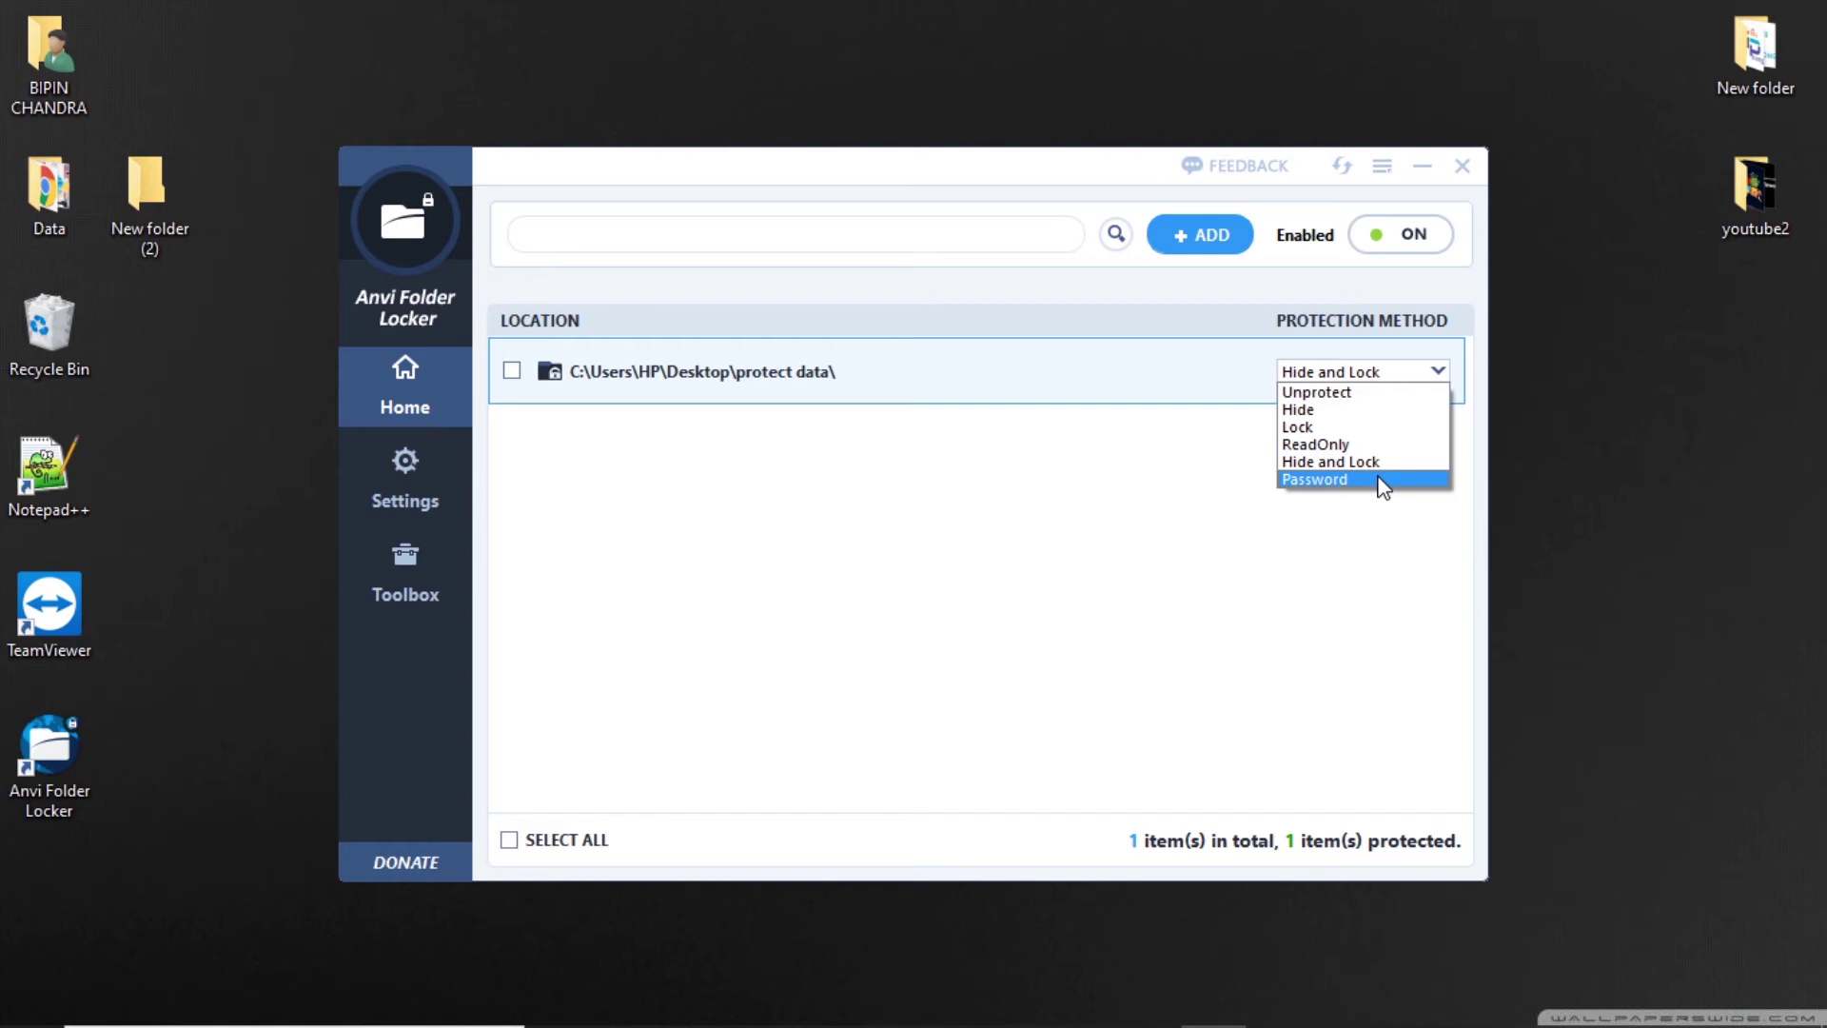
click(1383, 481)
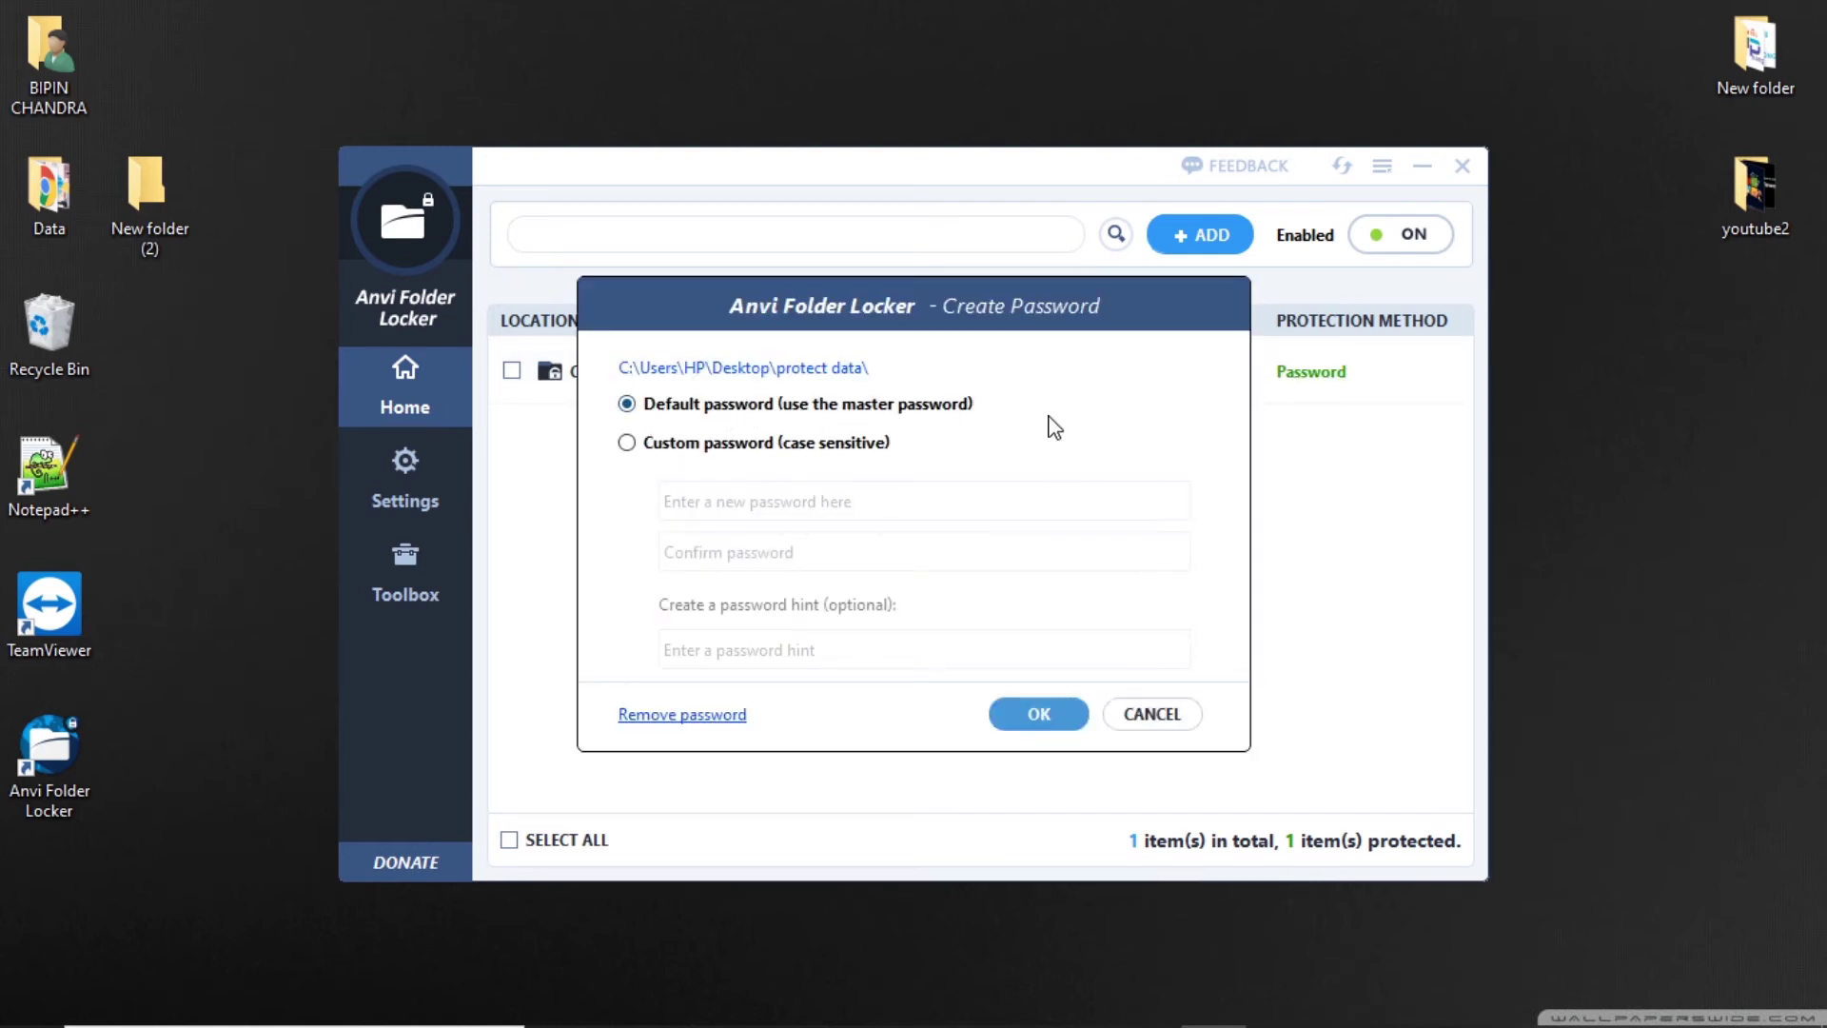
click(1031, 721)
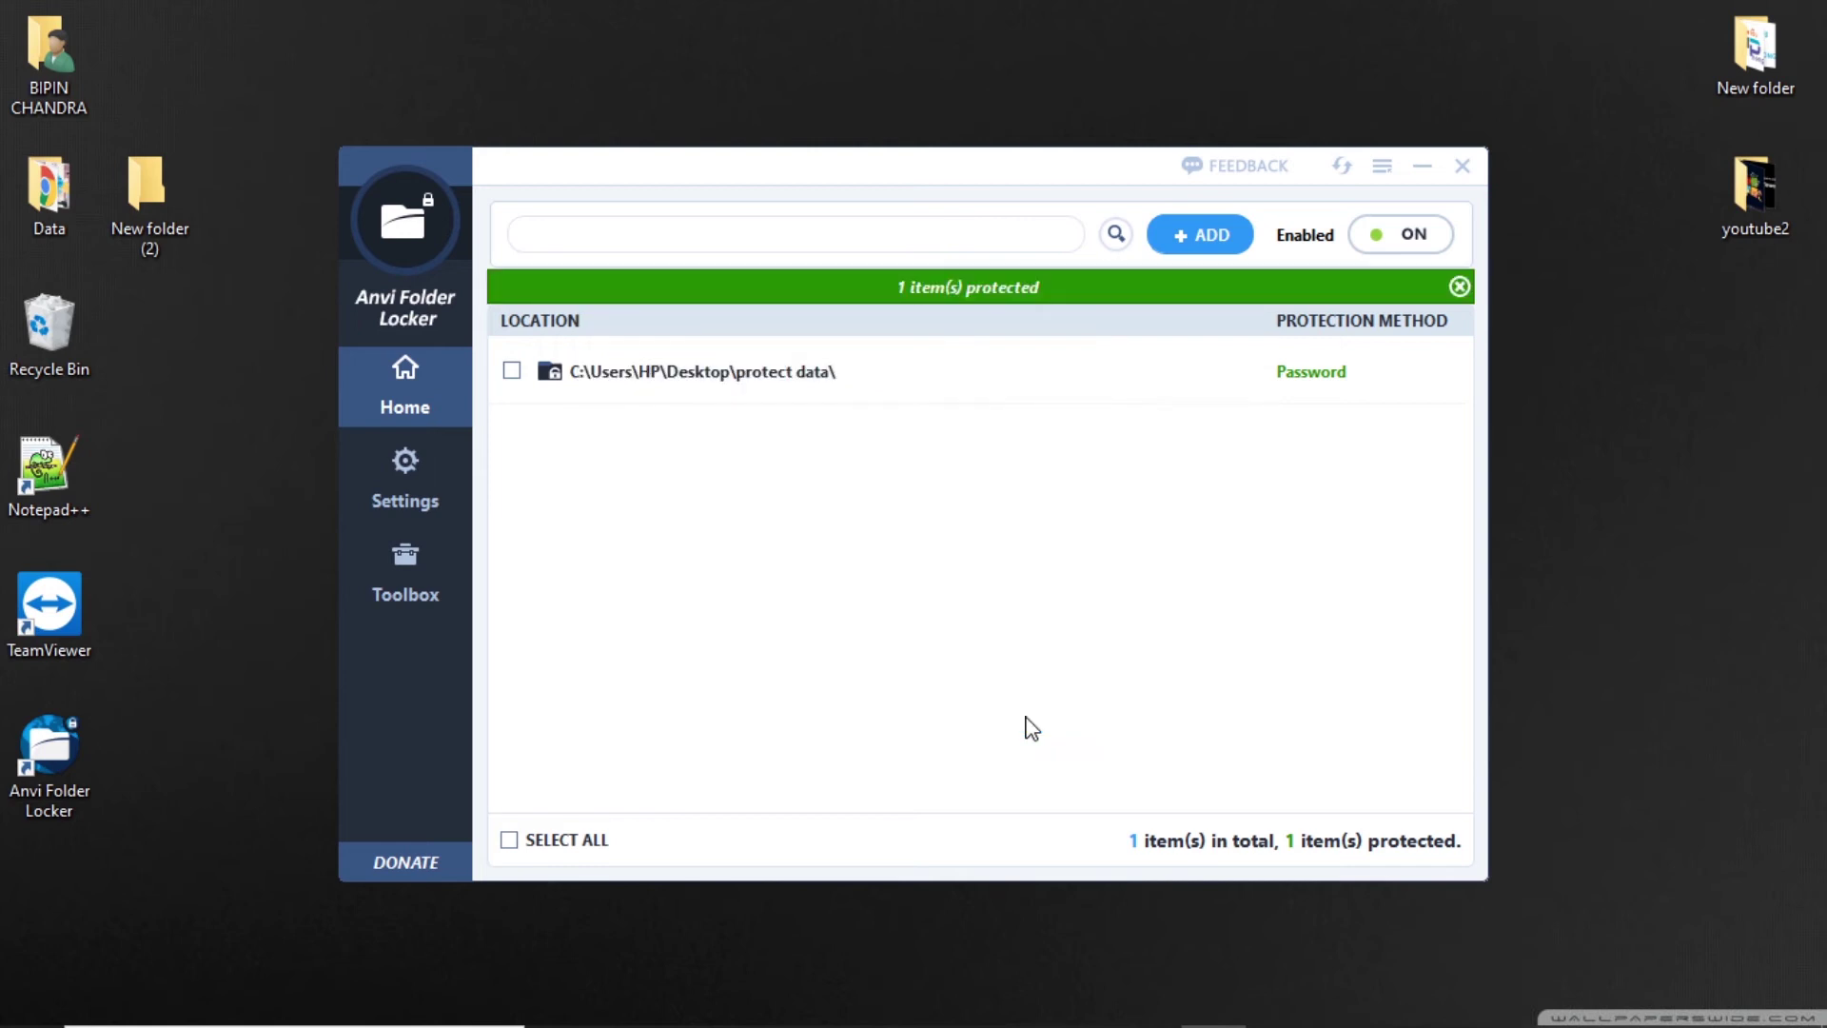
click(1206, 246)
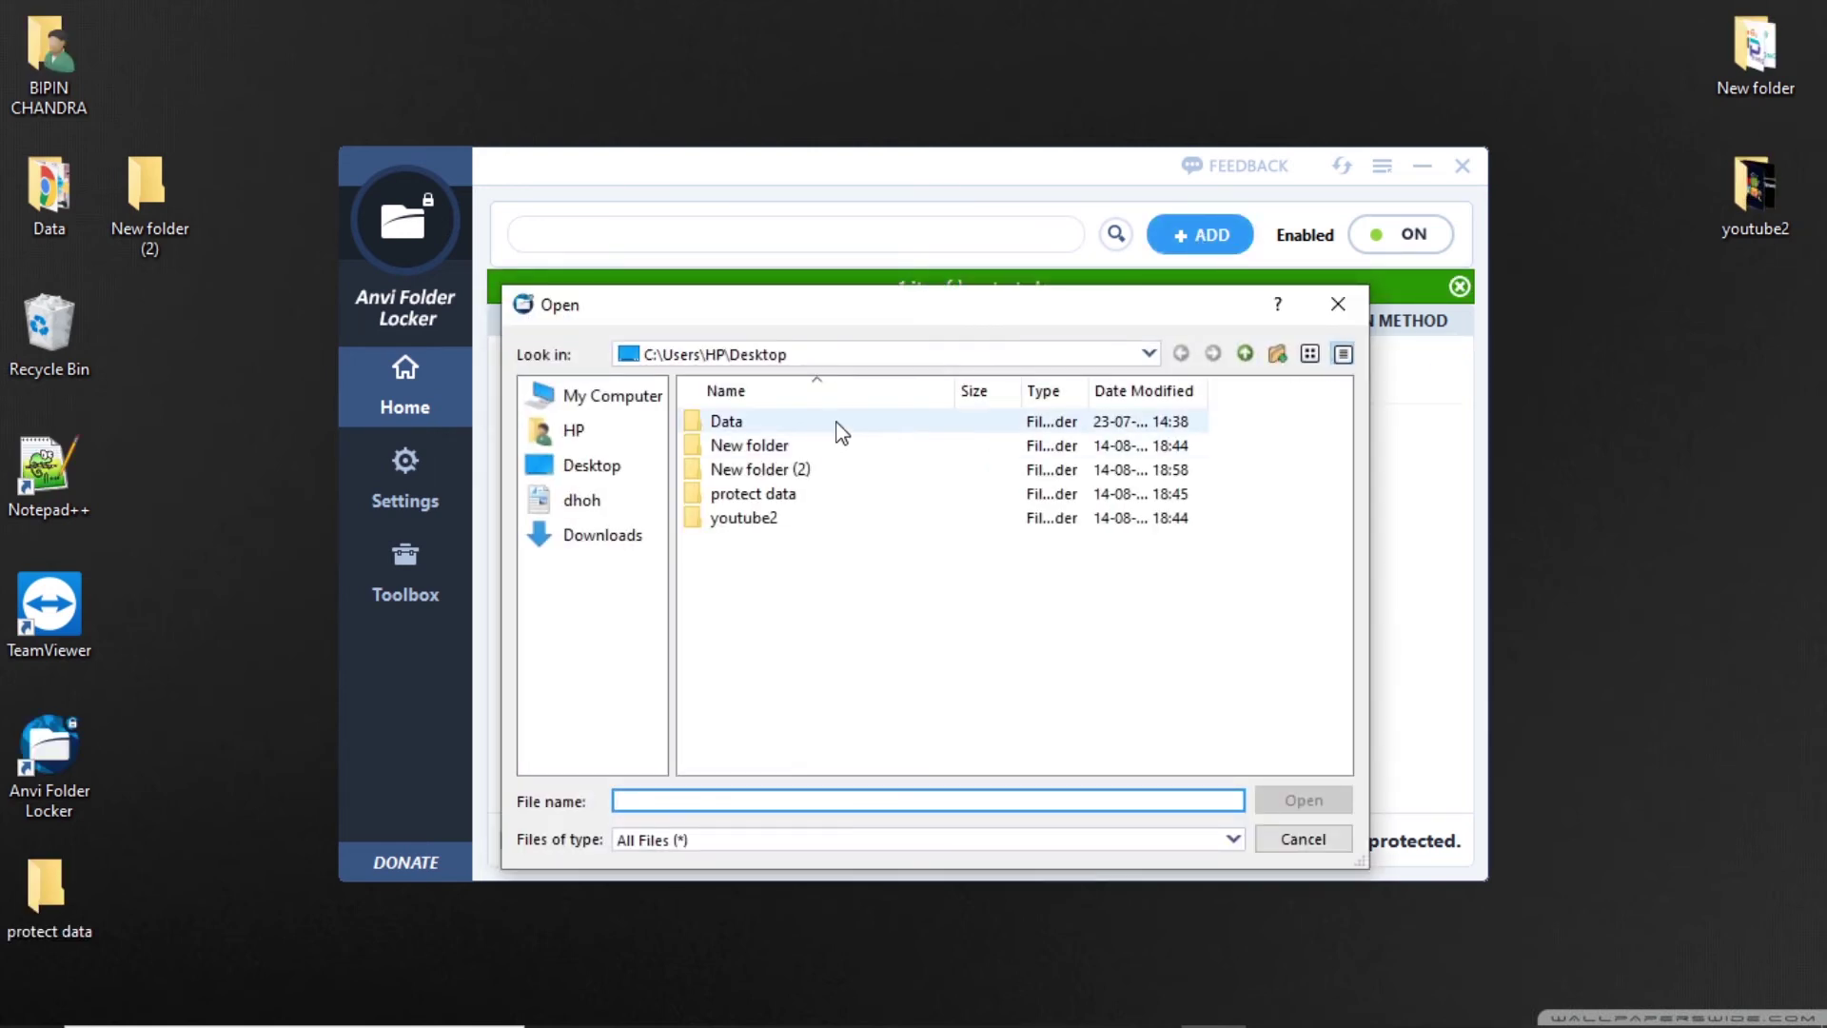
Add the desktop Data folder and set its protection to Password with the default master password.
click(847, 425)
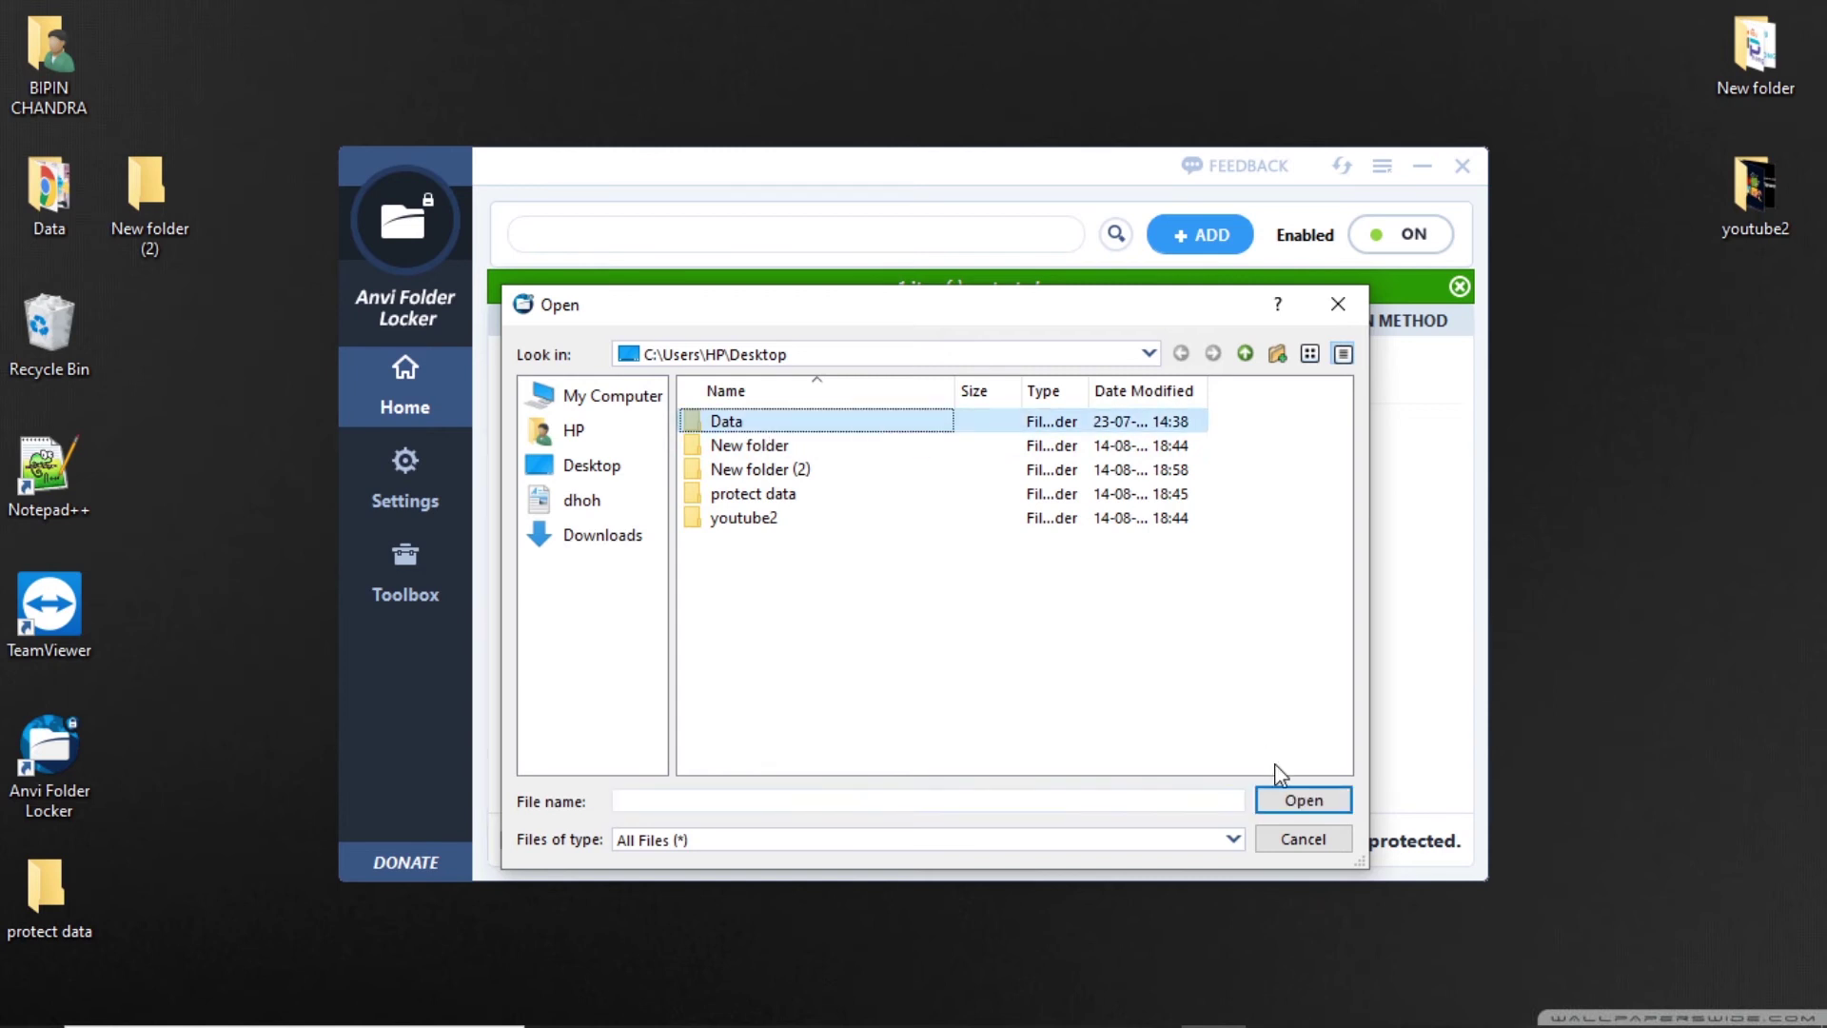
click(1302, 801)
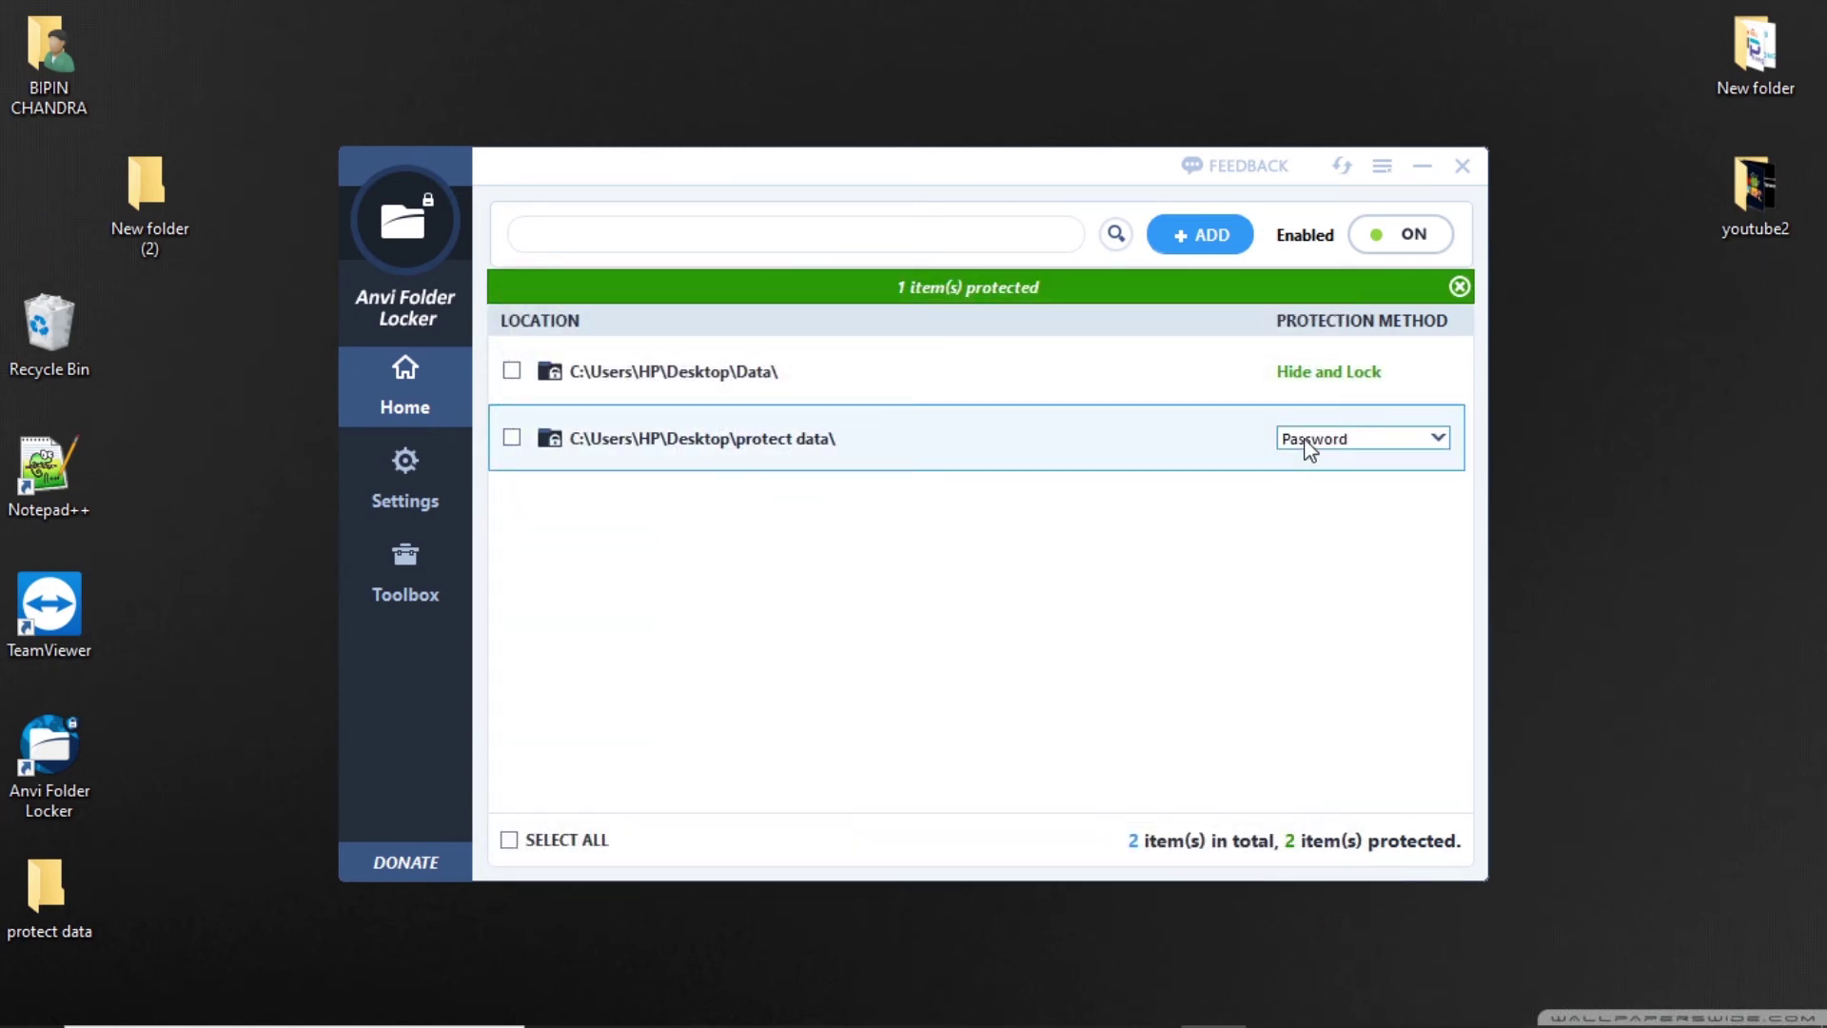
click(1367, 381)
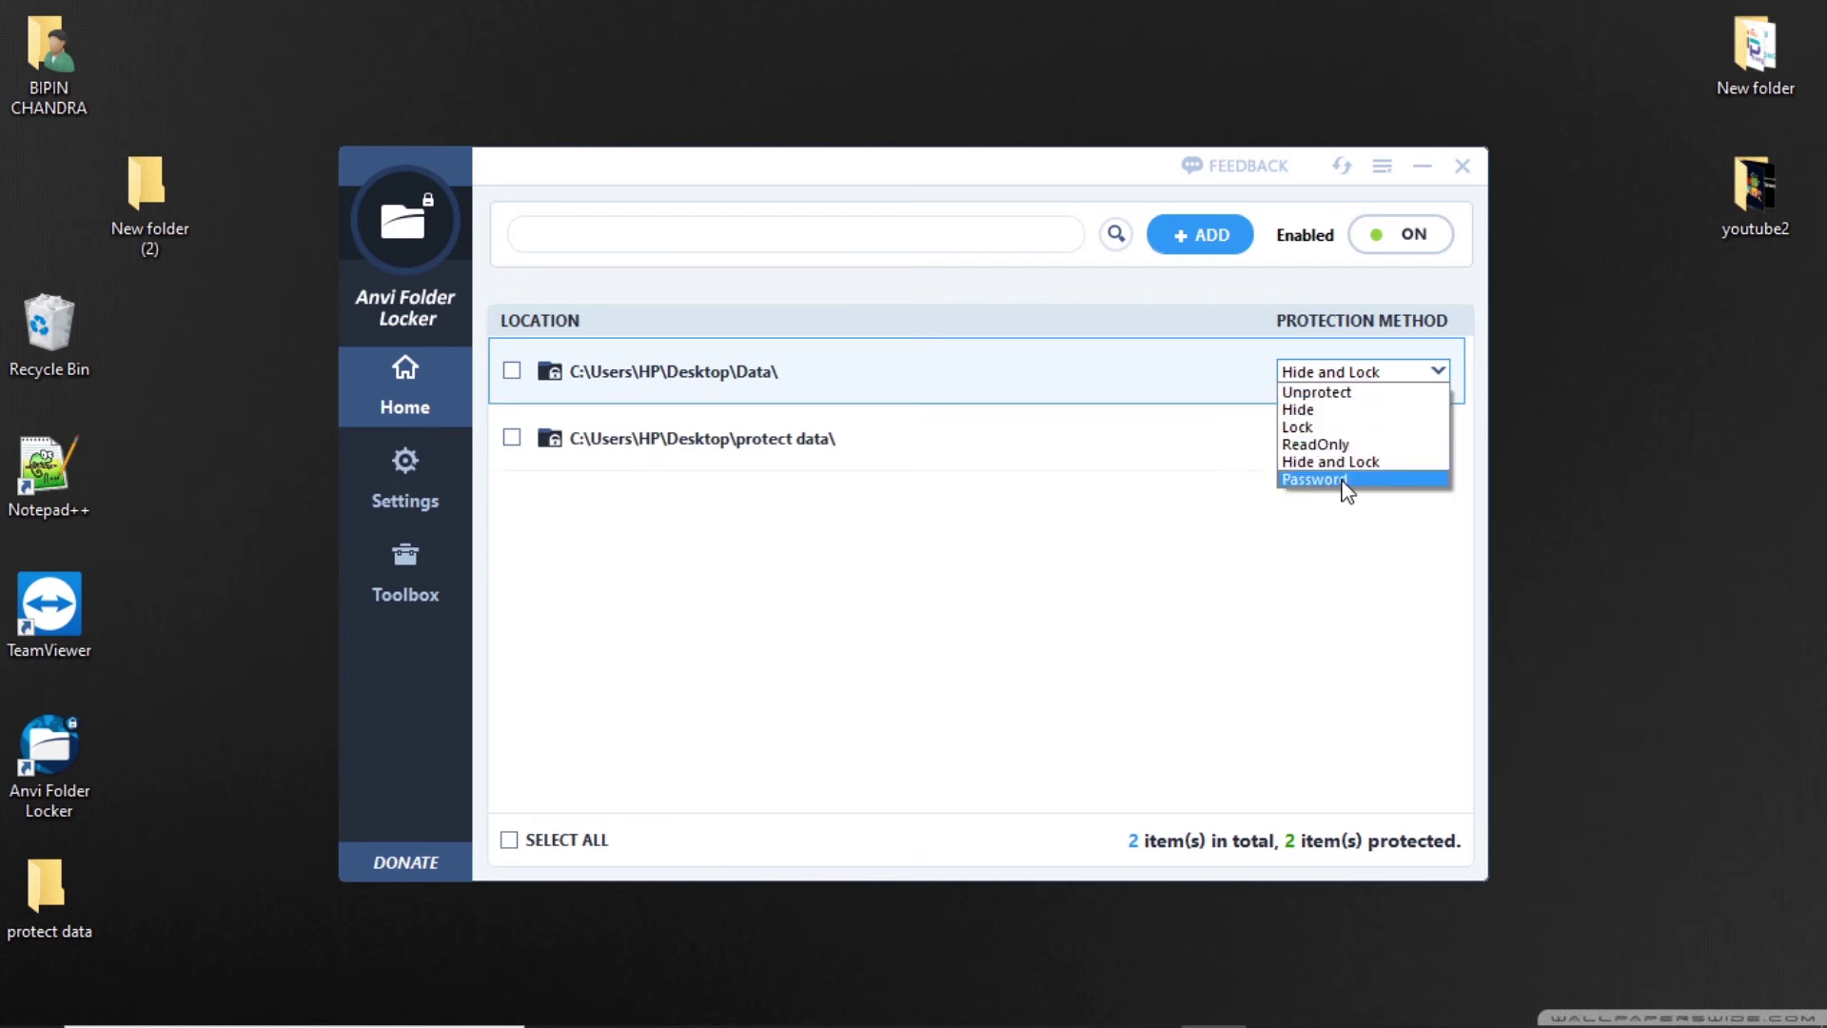
click(1347, 480)
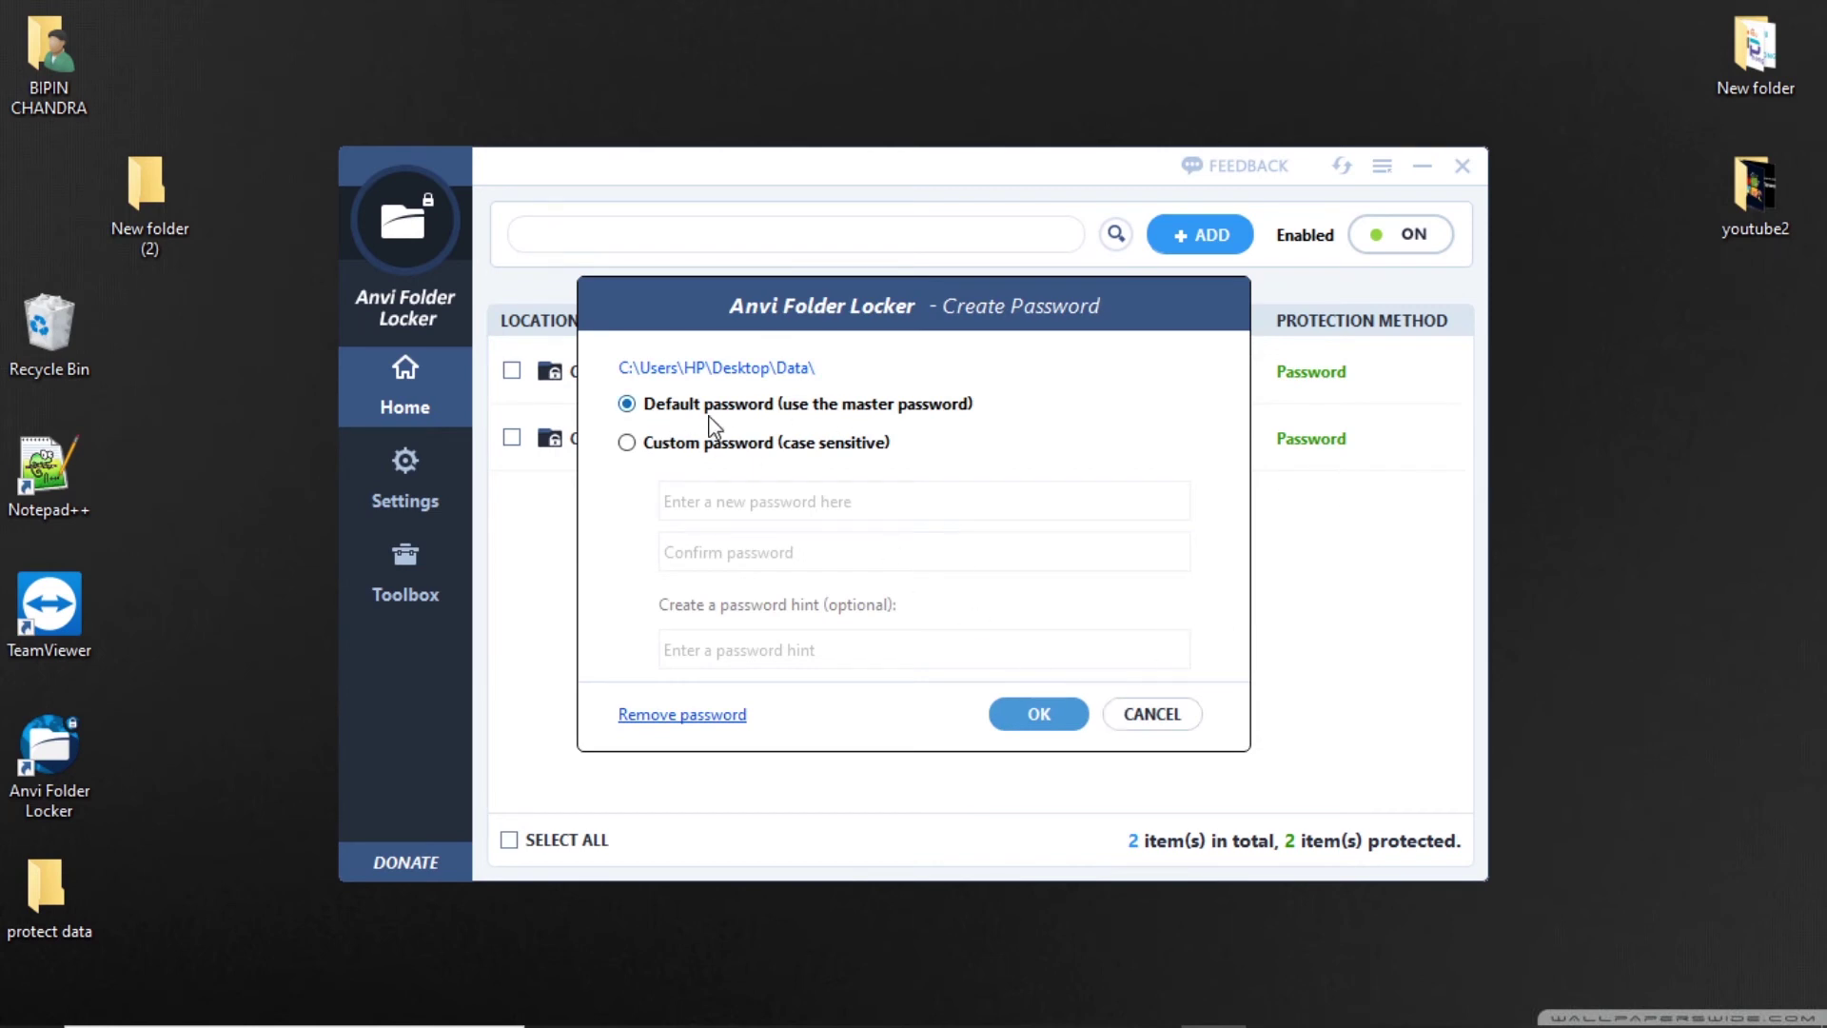
click(1037, 725)
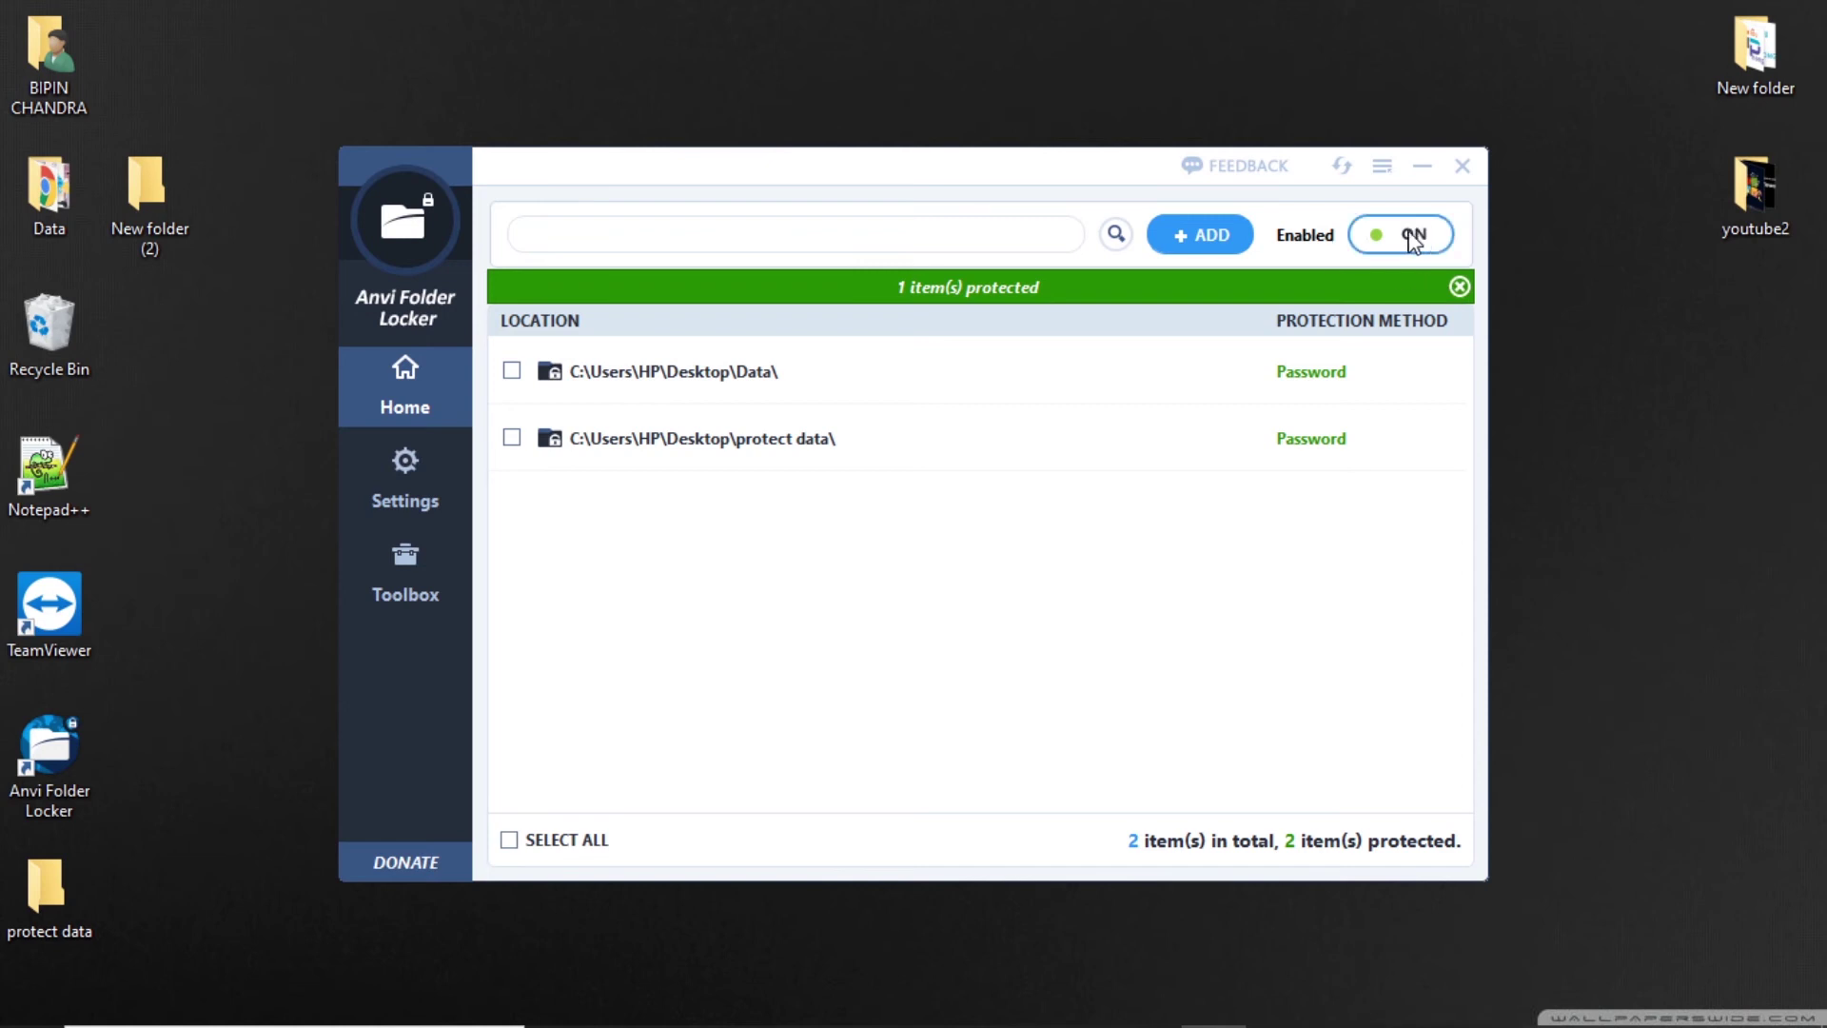
Close Anvi Folder Locker, unlock protect data with the password, then close it and restore protection.
click(1462, 164)
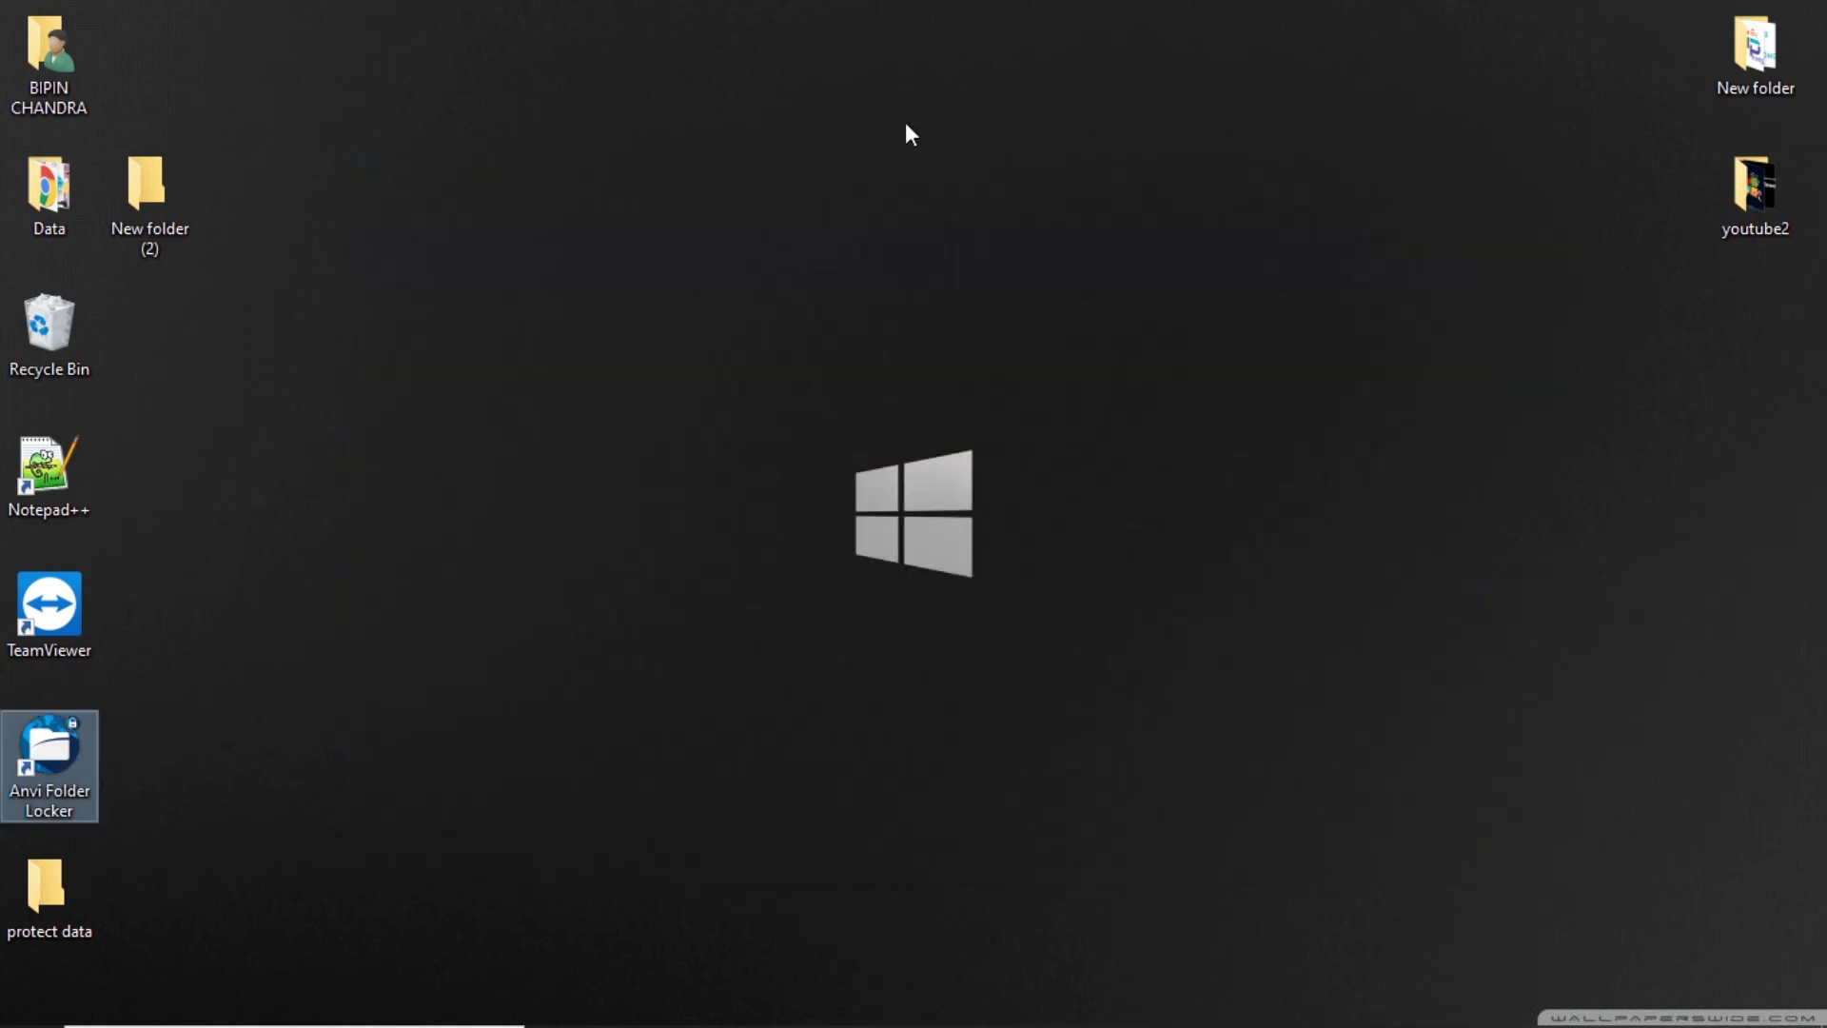
click(664, 331)
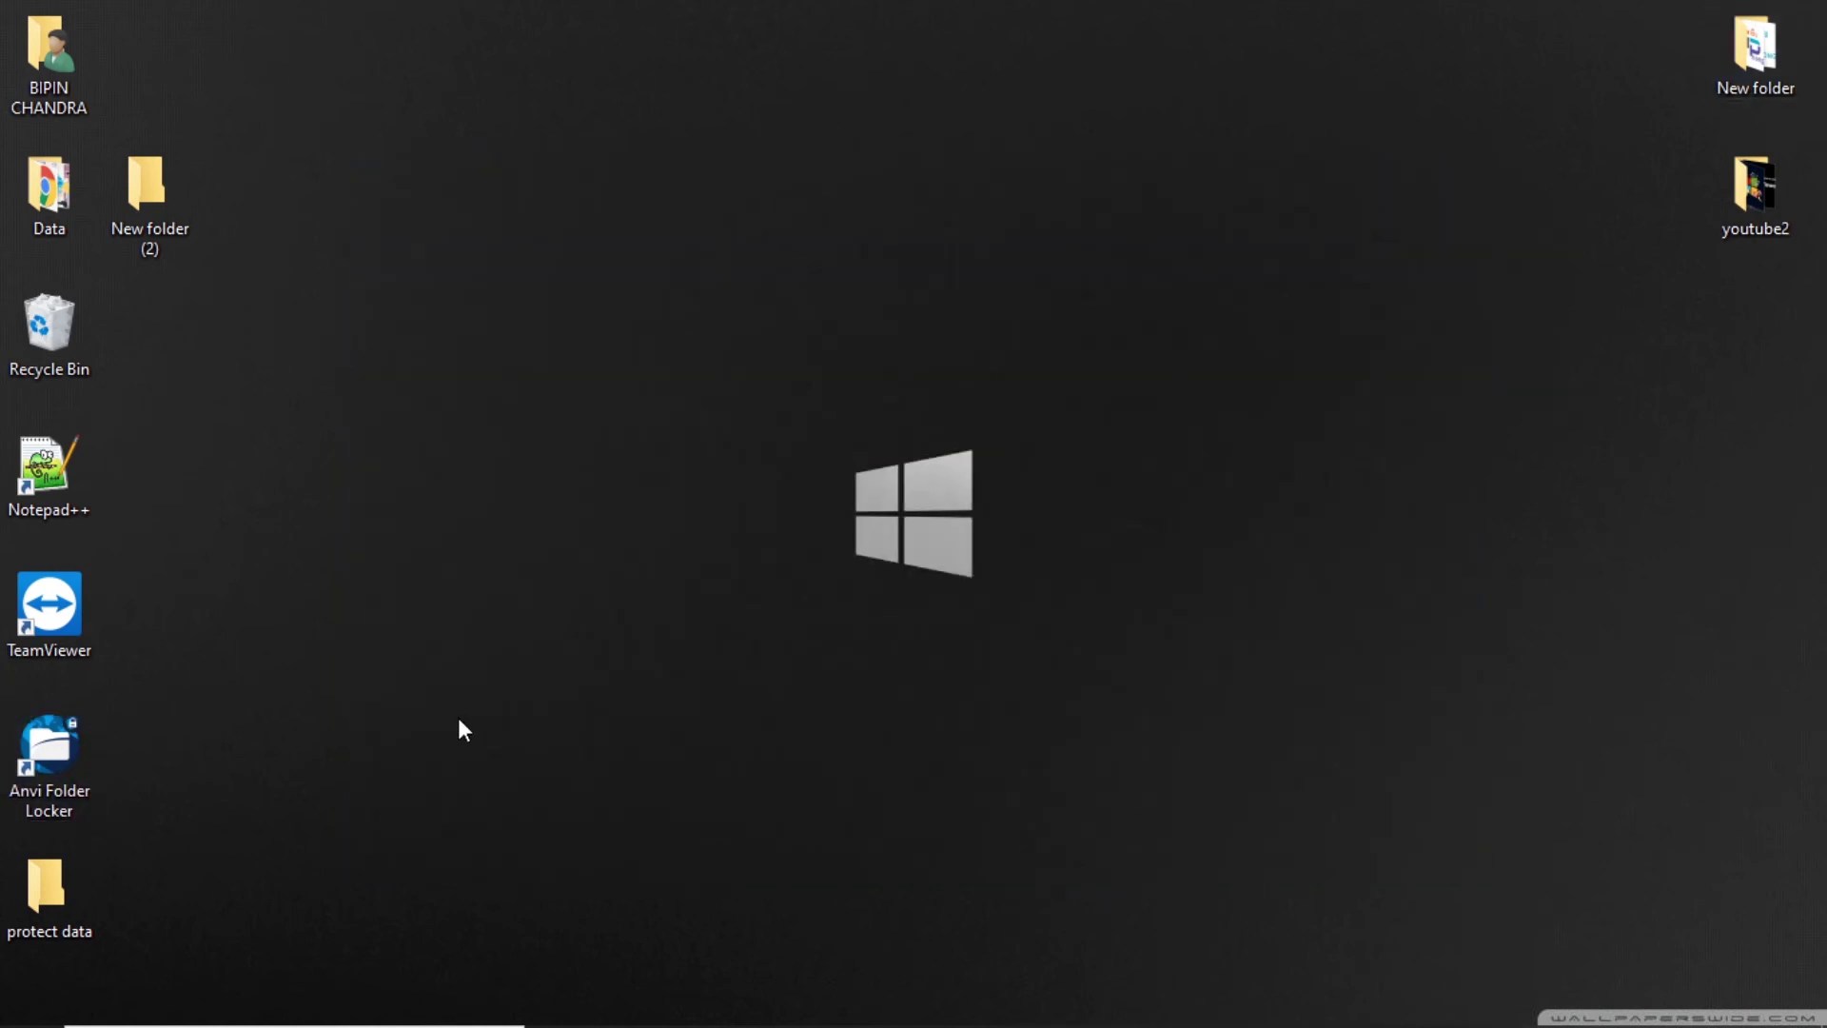
double_click(51, 898)
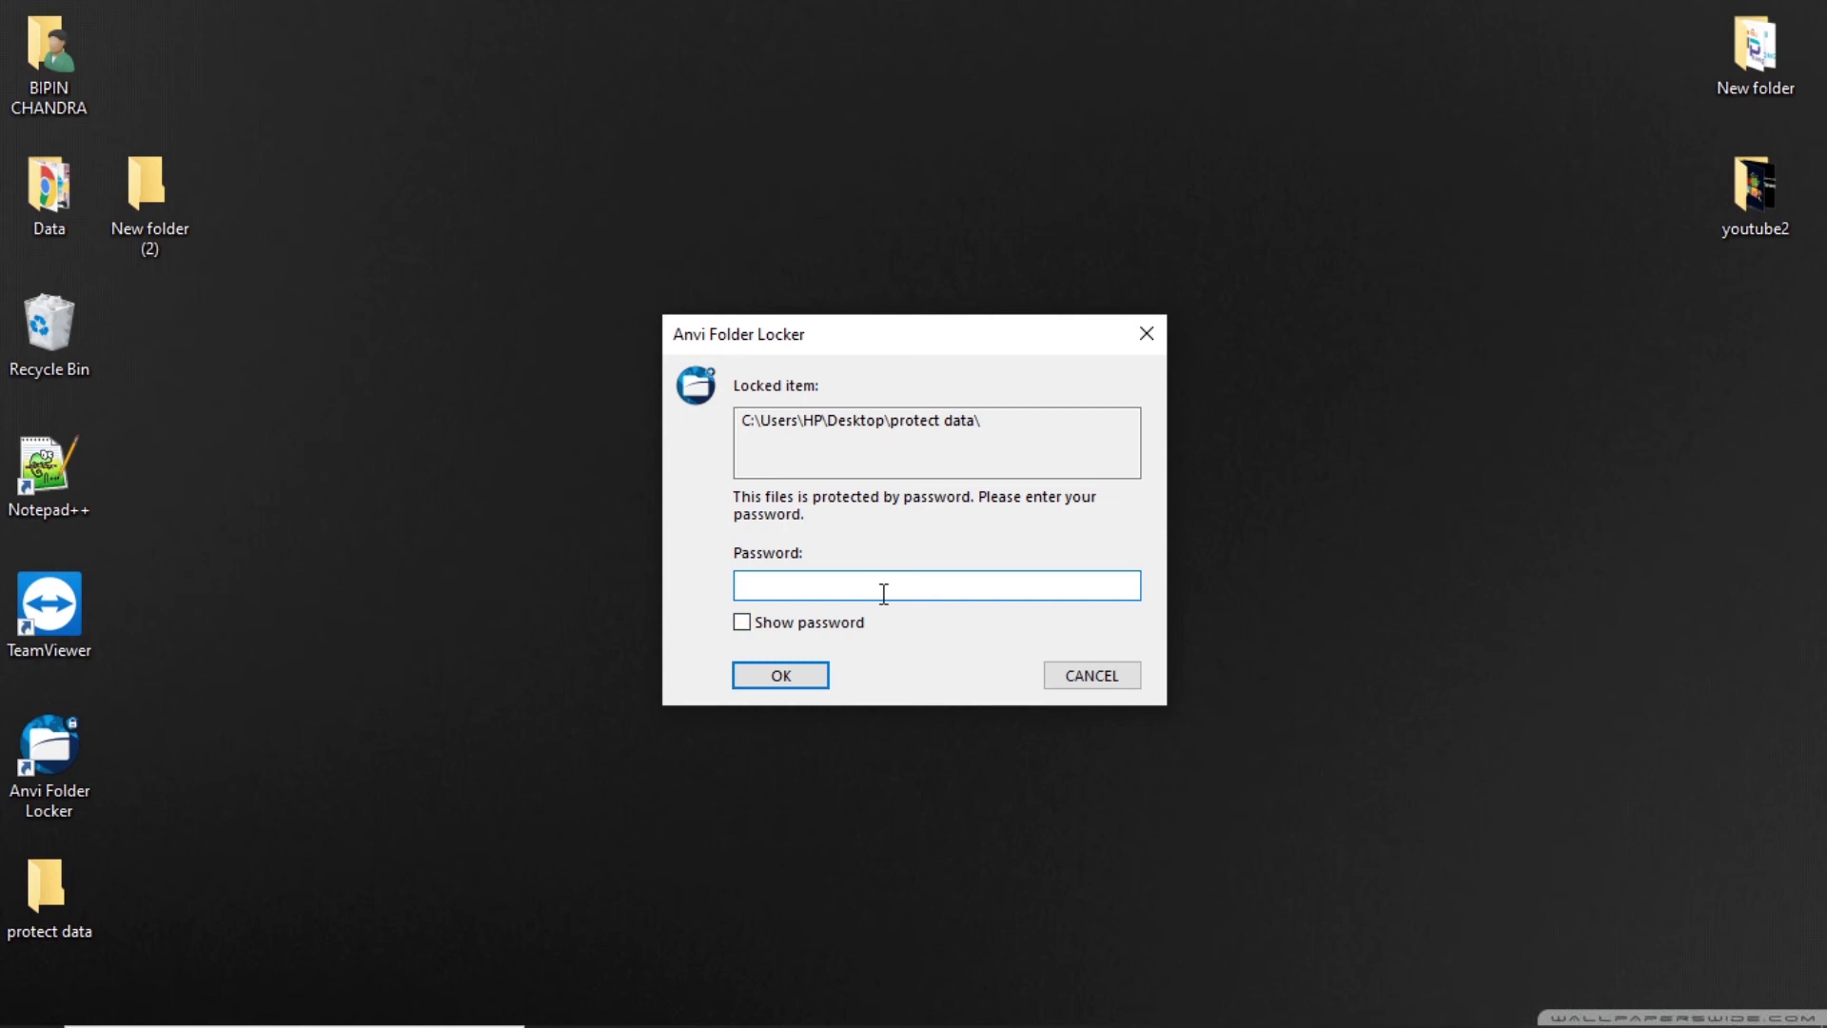
click(784, 678)
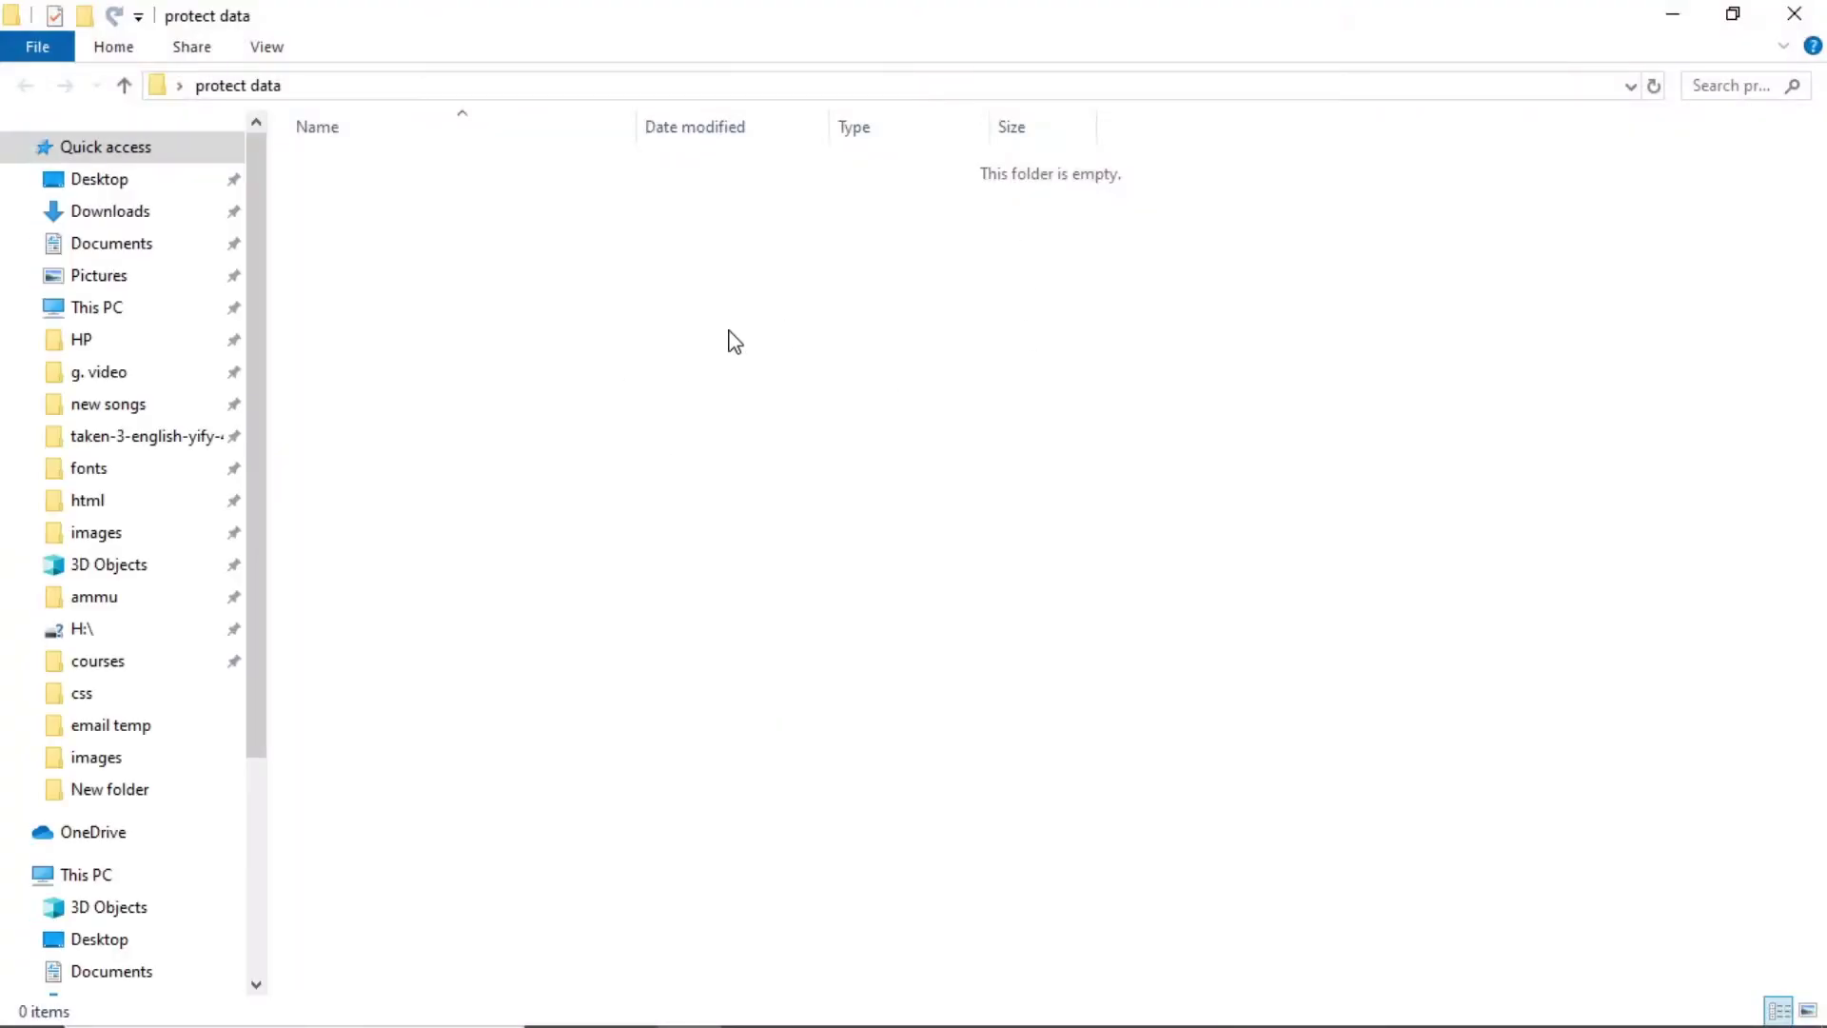
click(1819, 9)
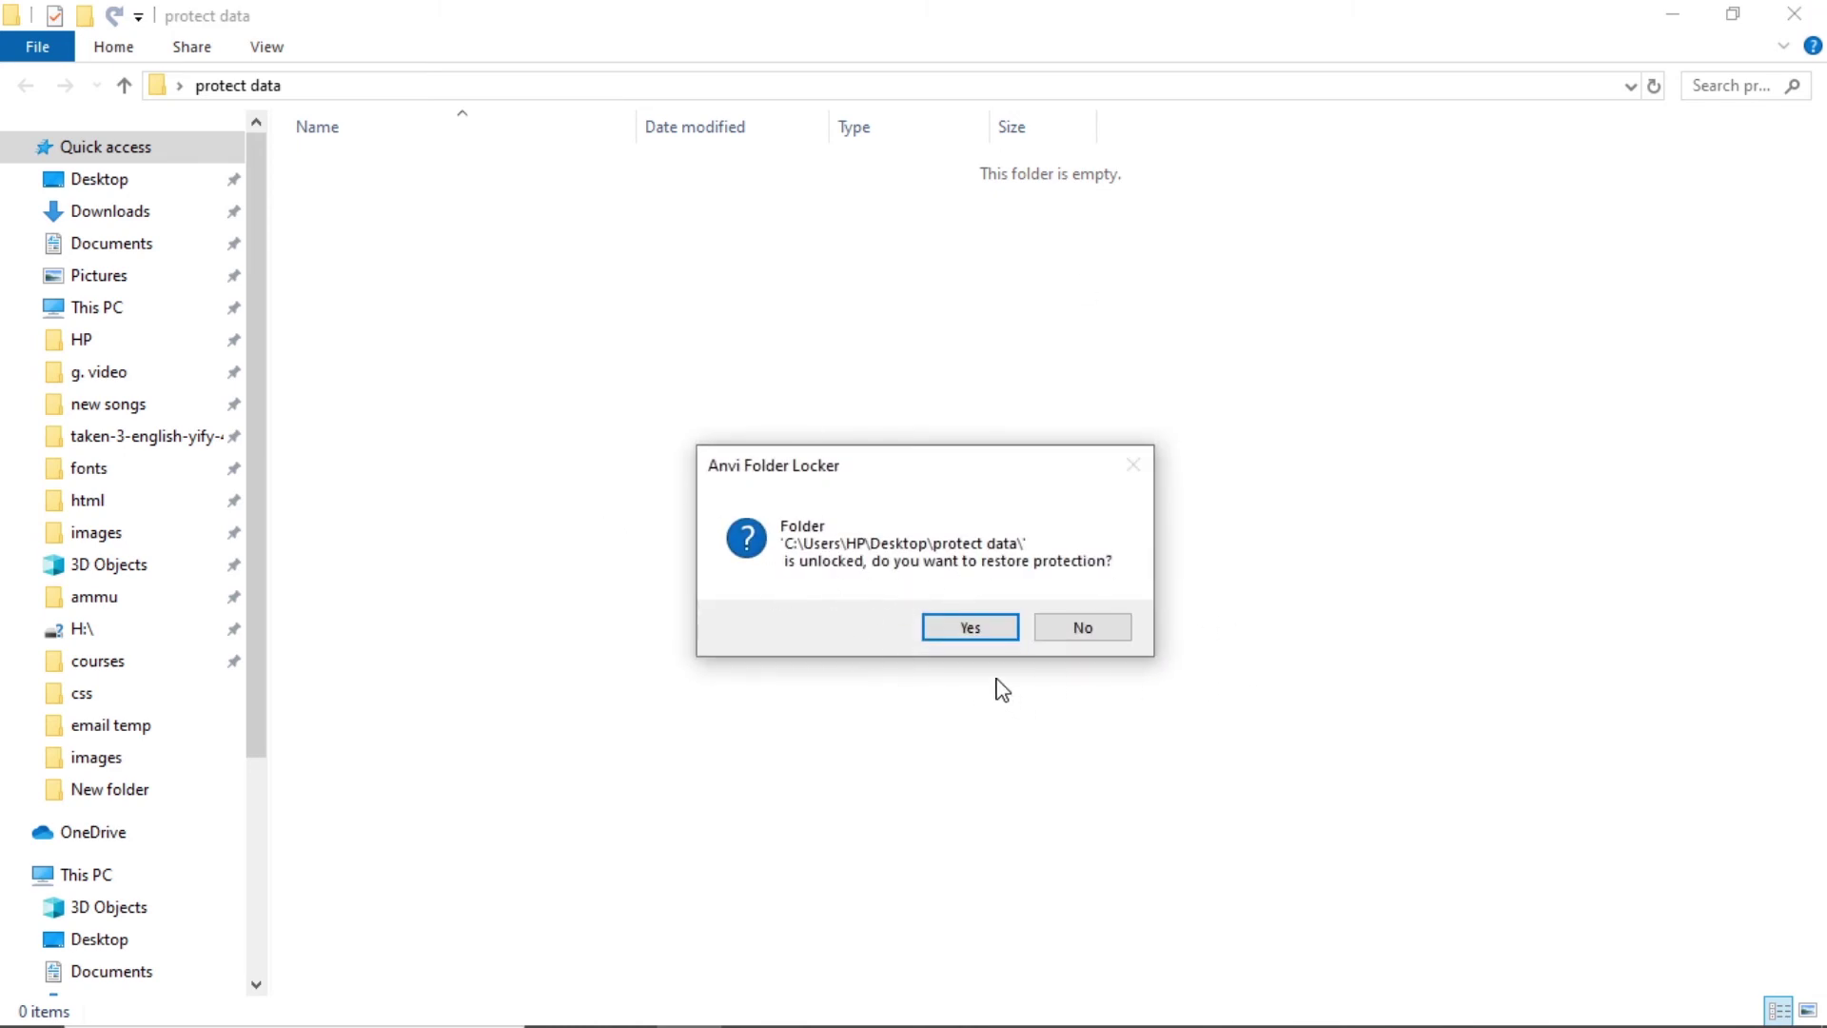
click(975, 631)
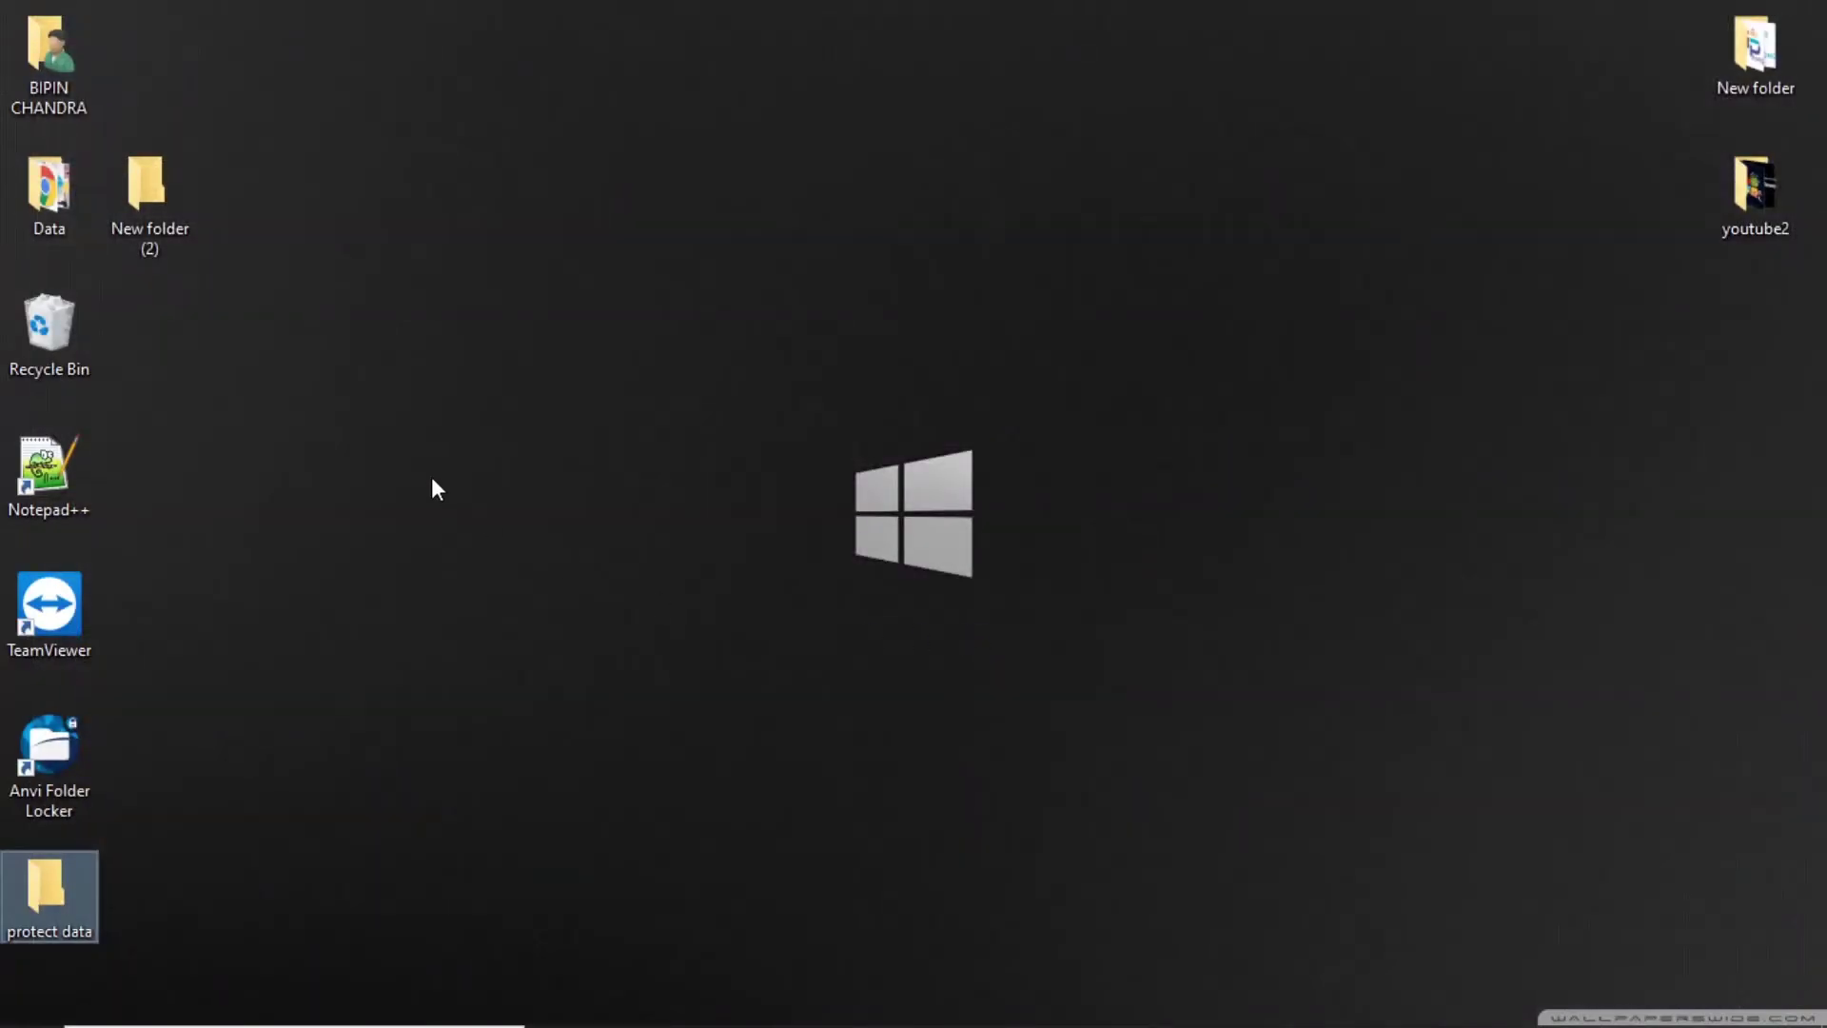
Unlock protect data with its password, decline re-protection on closing, then confirm it reopens freely.
double_click(45, 894)
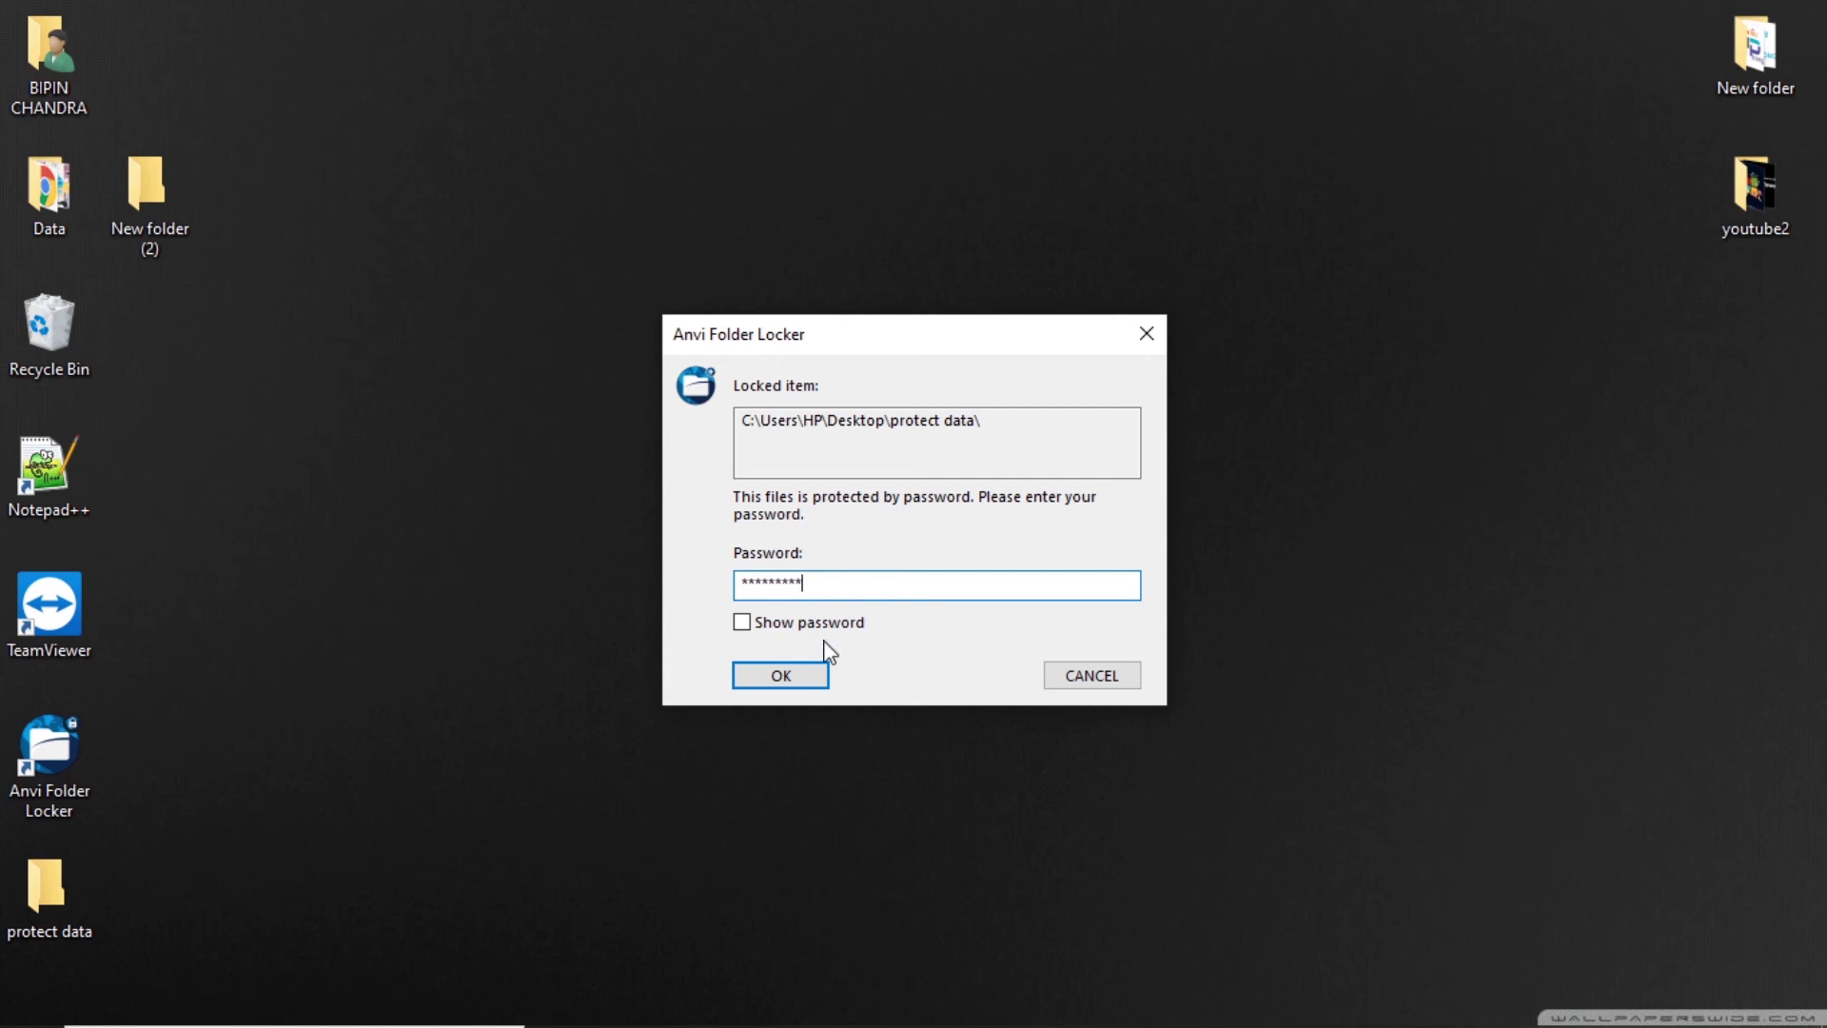
click(794, 672)
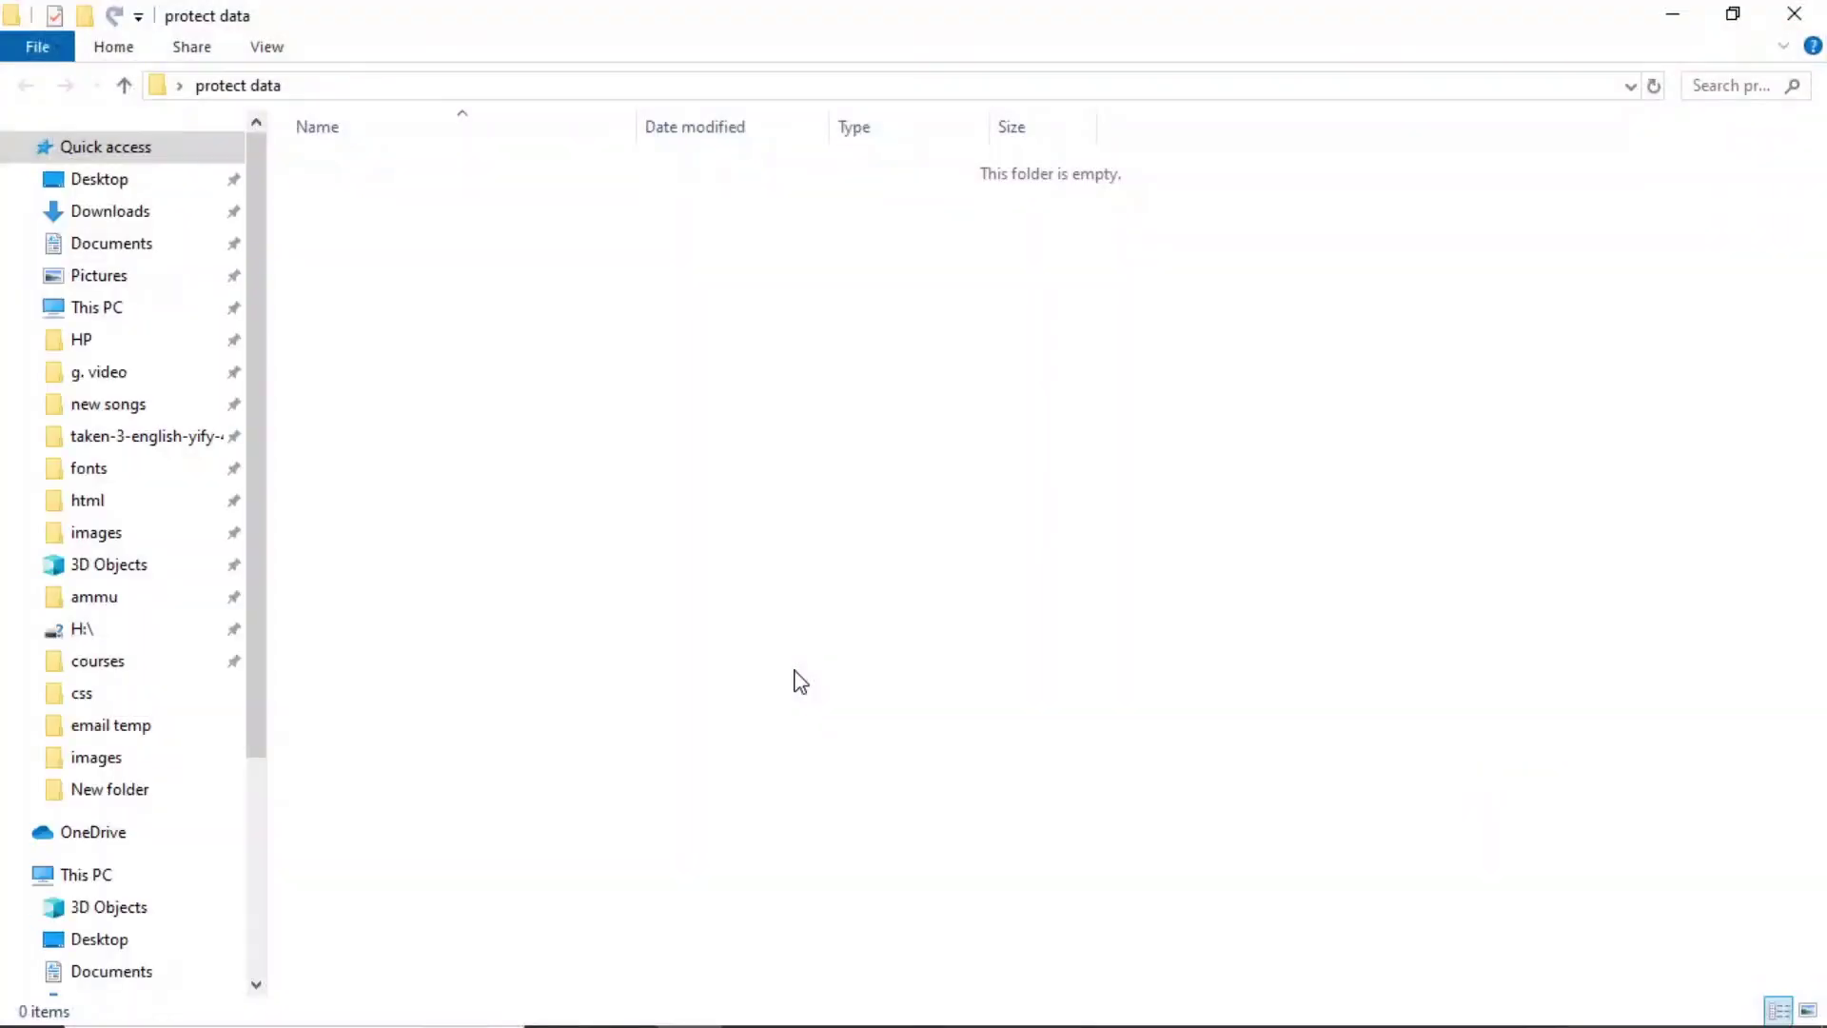
click(1793, 14)
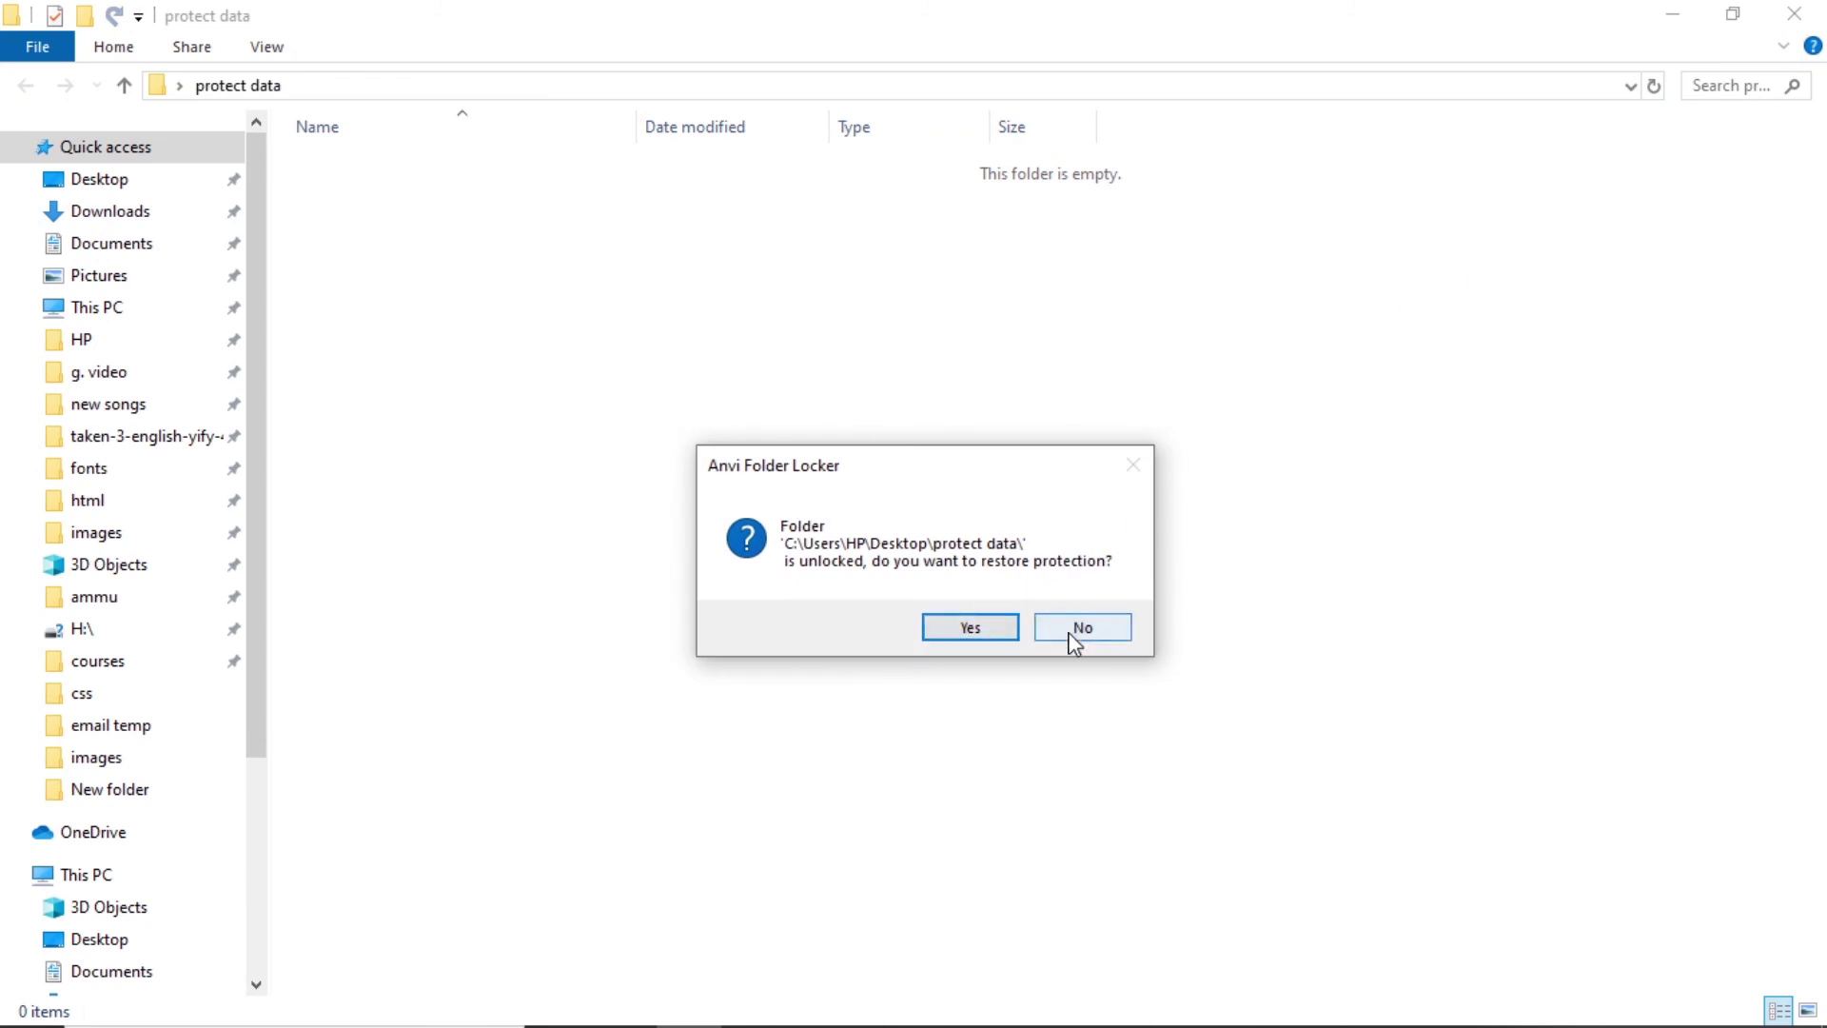
click(1073, 636)
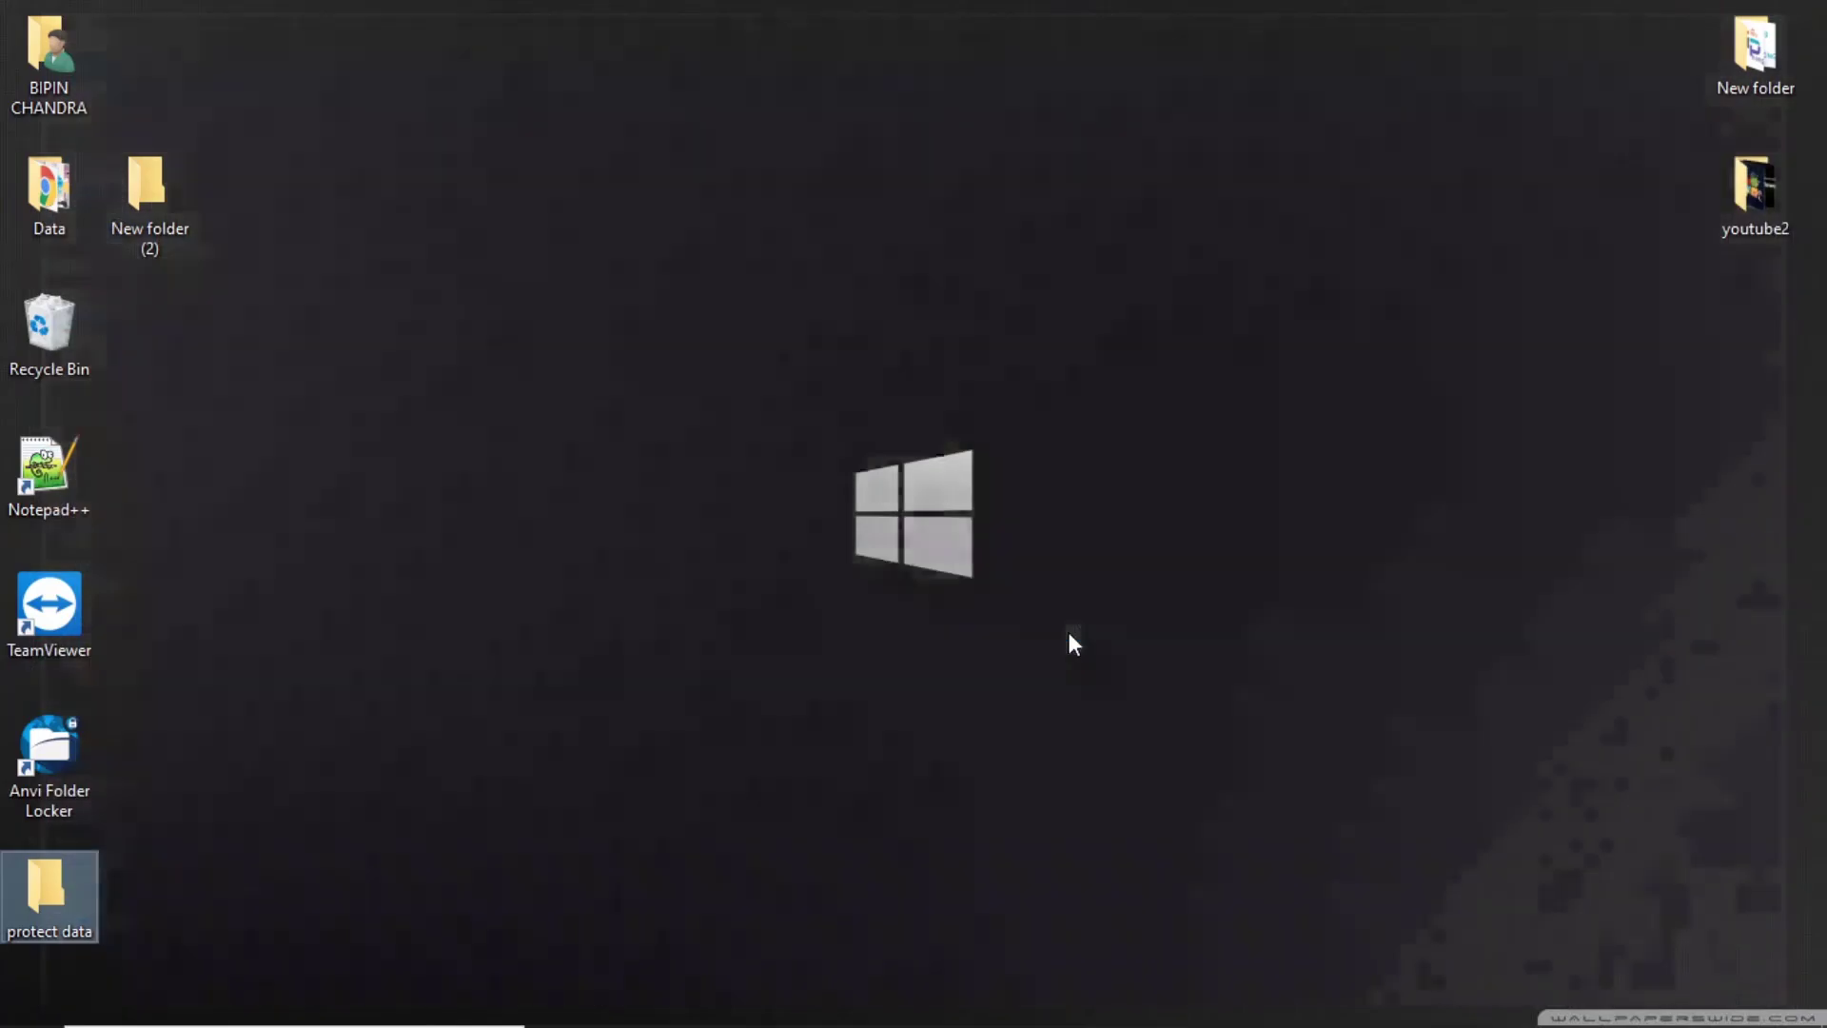
double_click(61, 899)
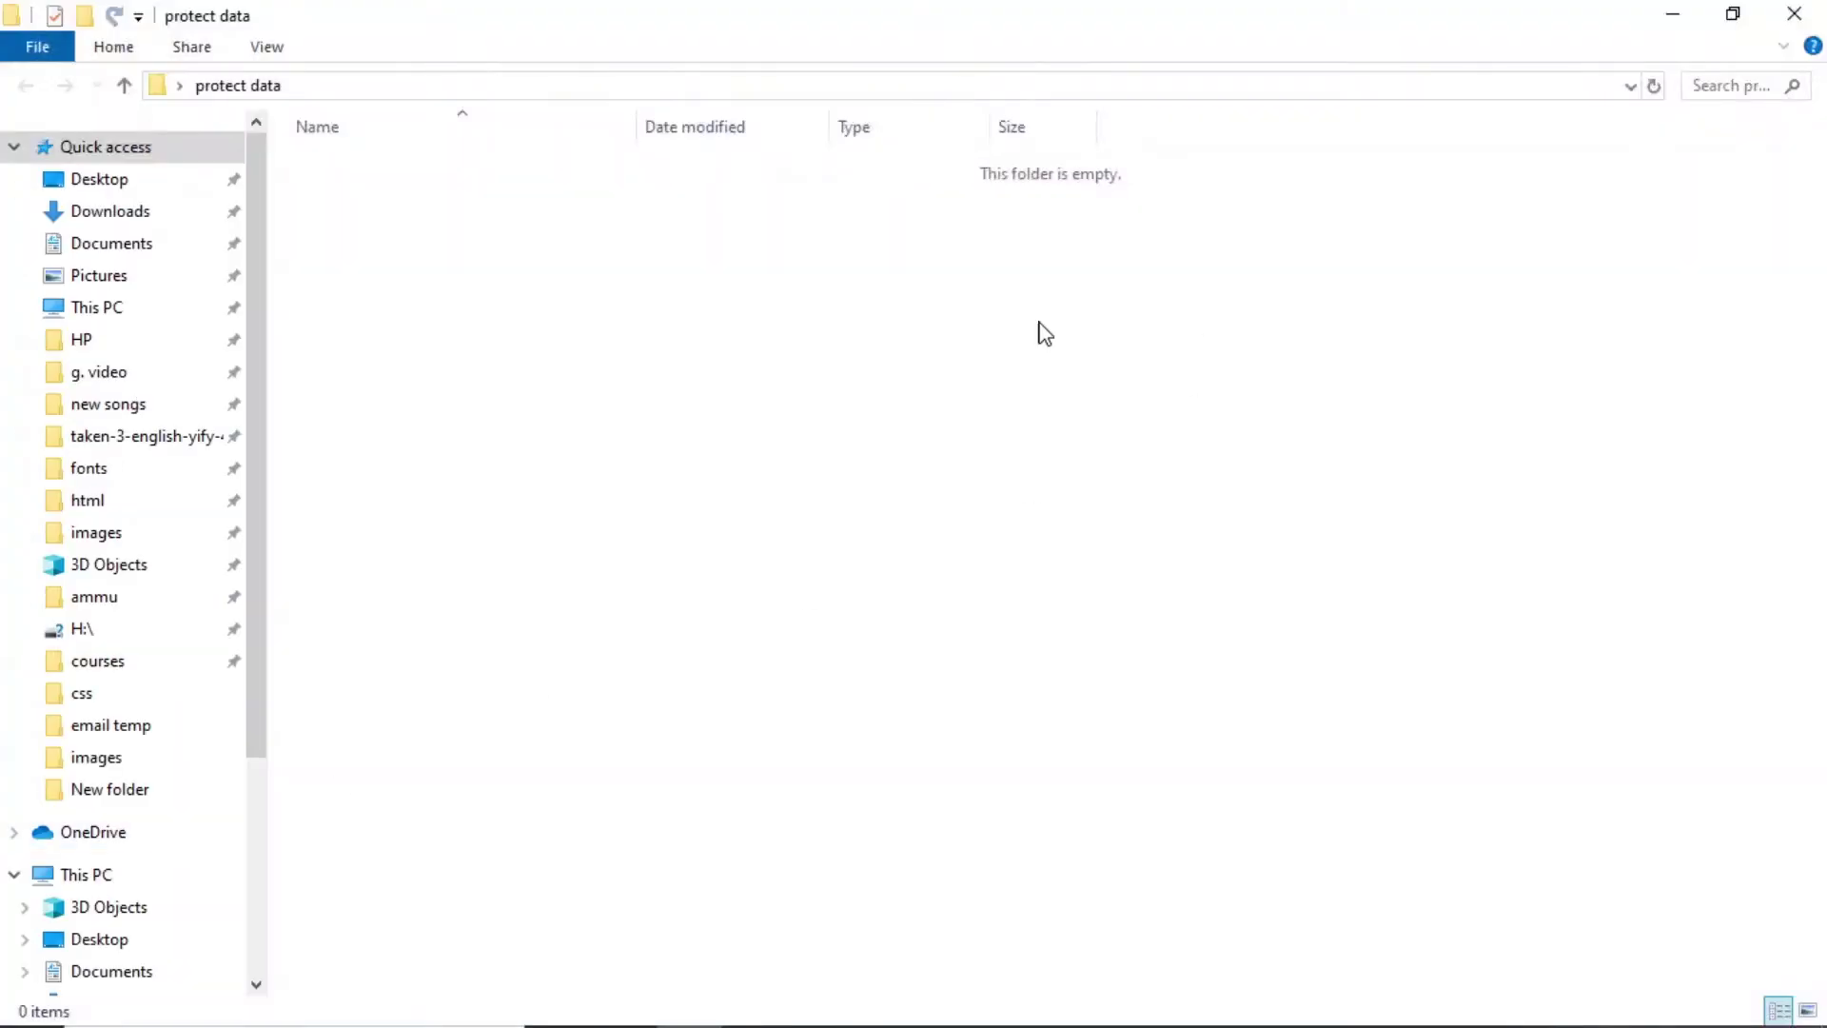
key(alt+F4)
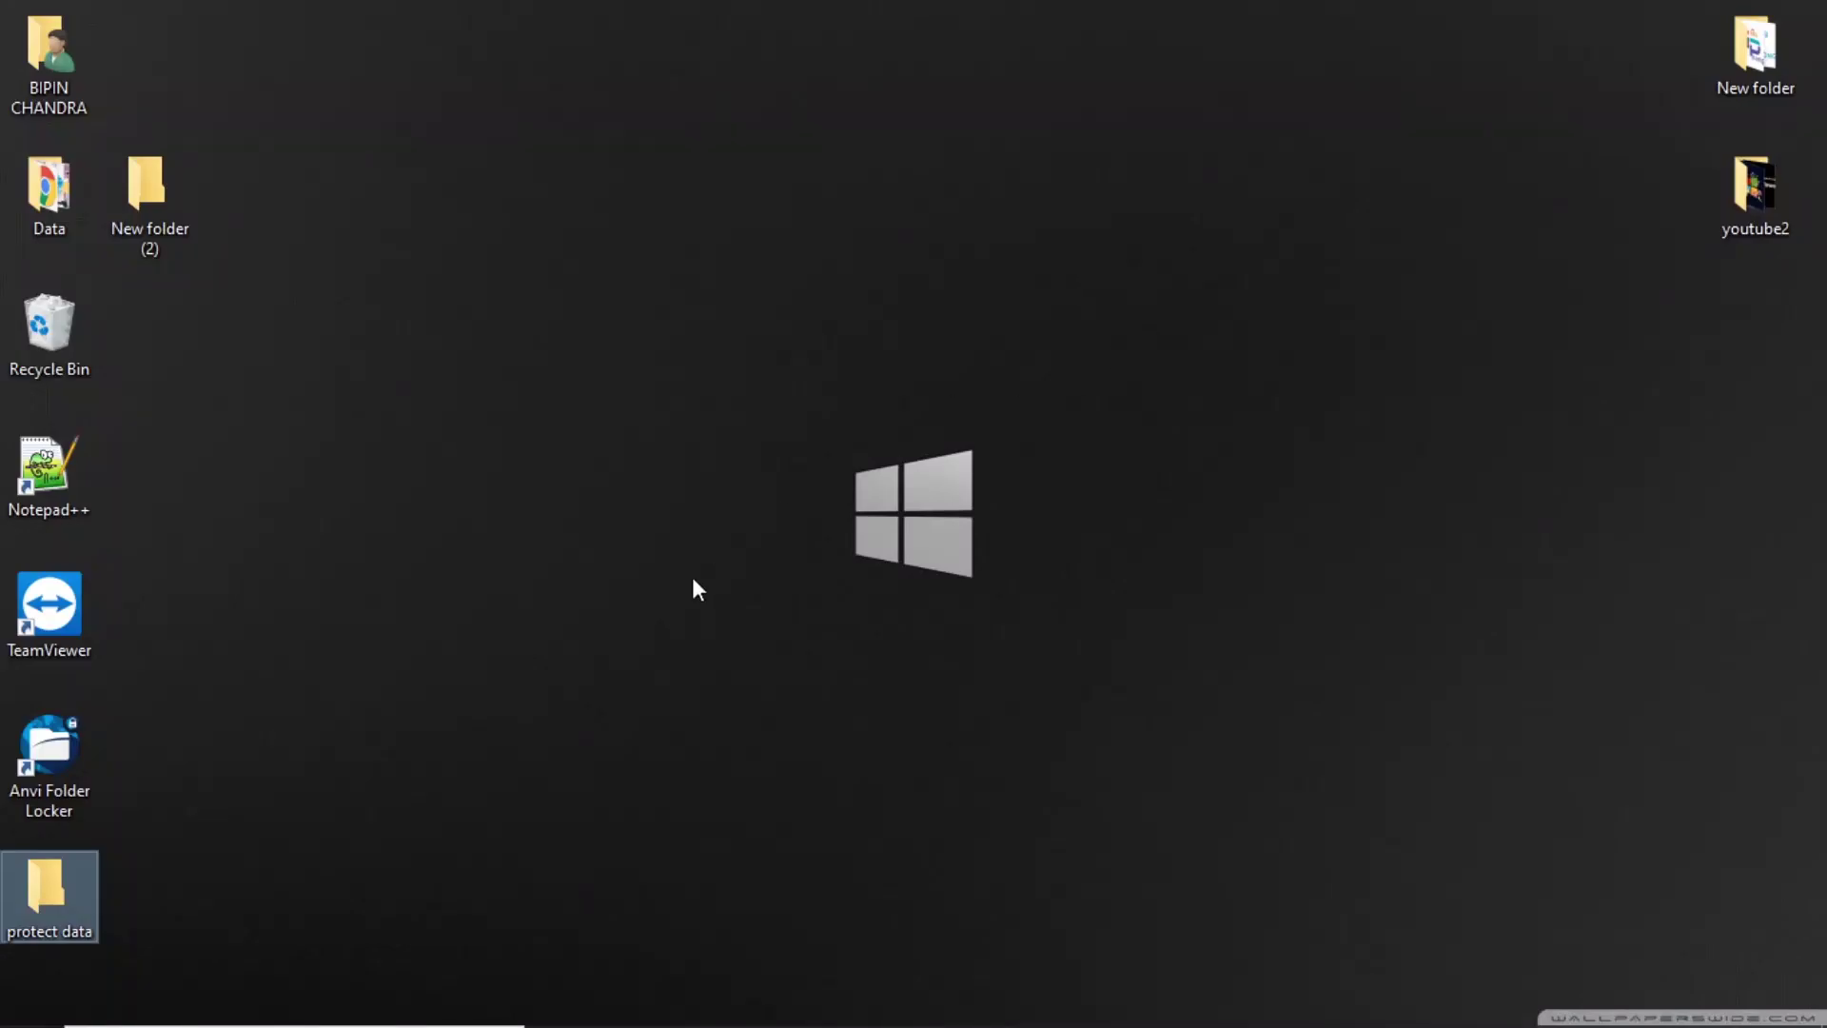
Search 'anvi' from Start and choose Uninstall to reach Programs and Features.
key(super)
text(an)
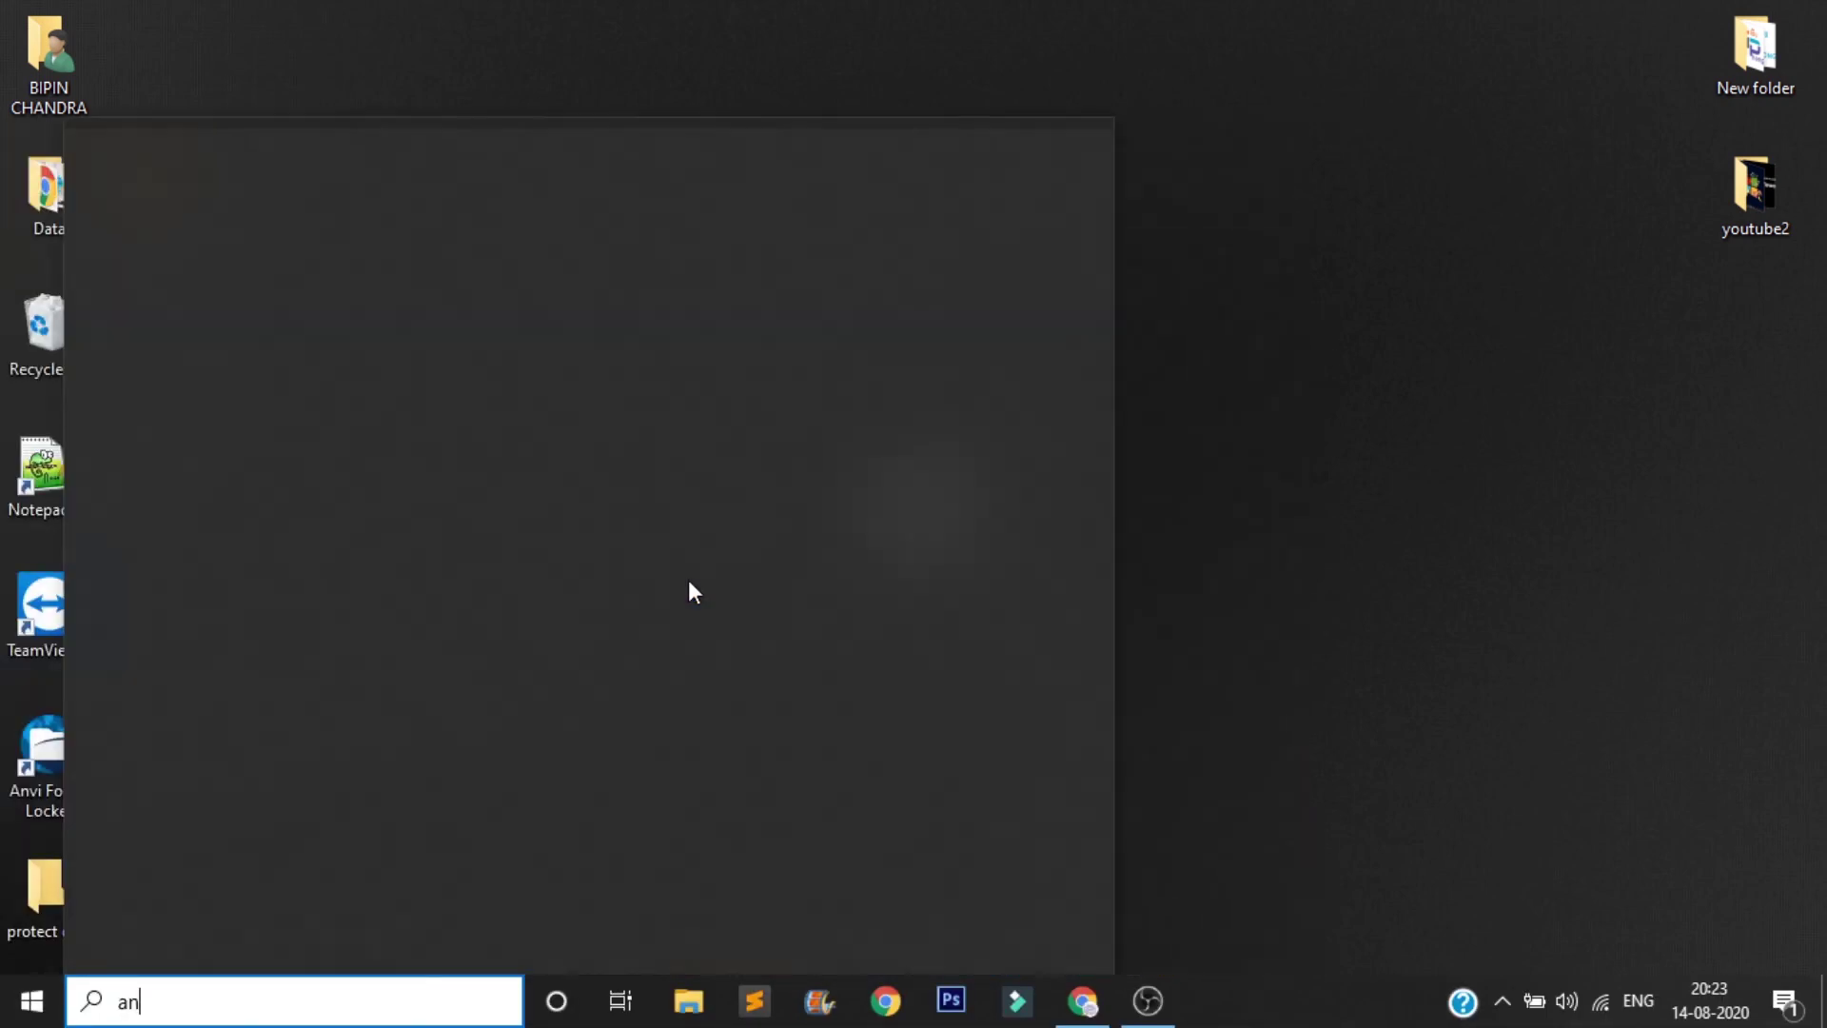
text(vi)
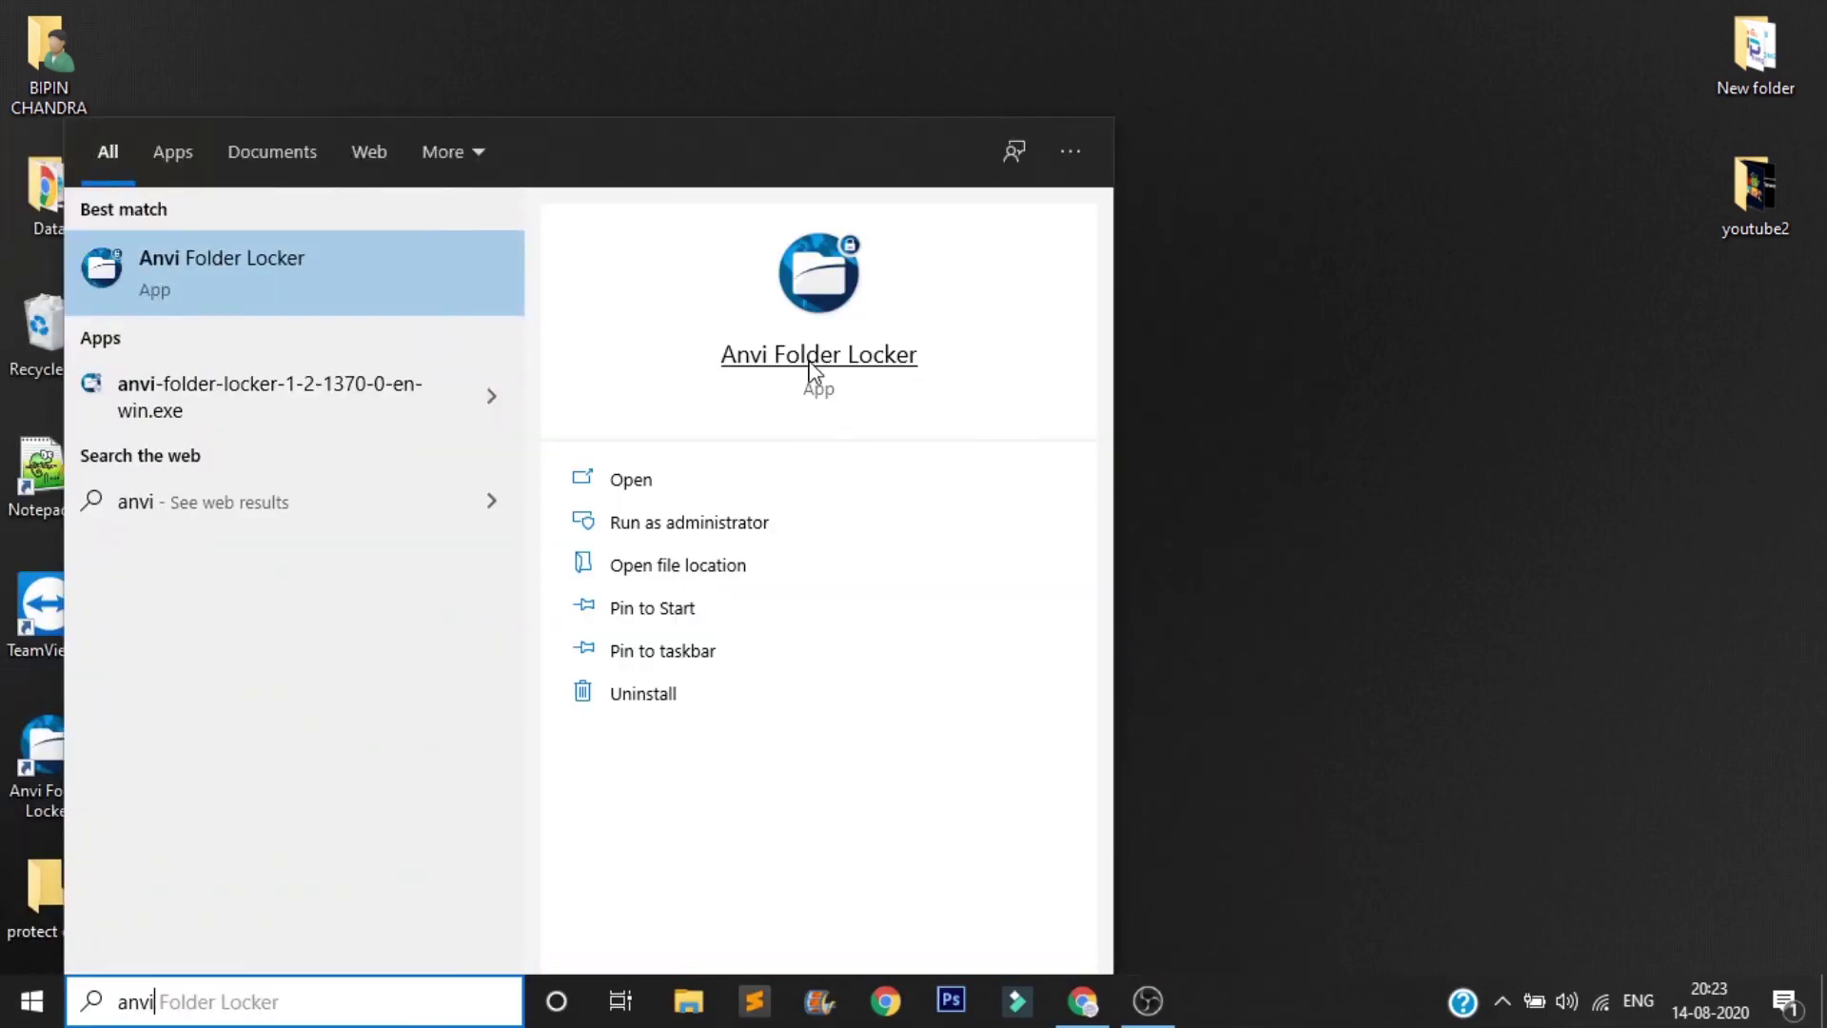
click(703, 714)
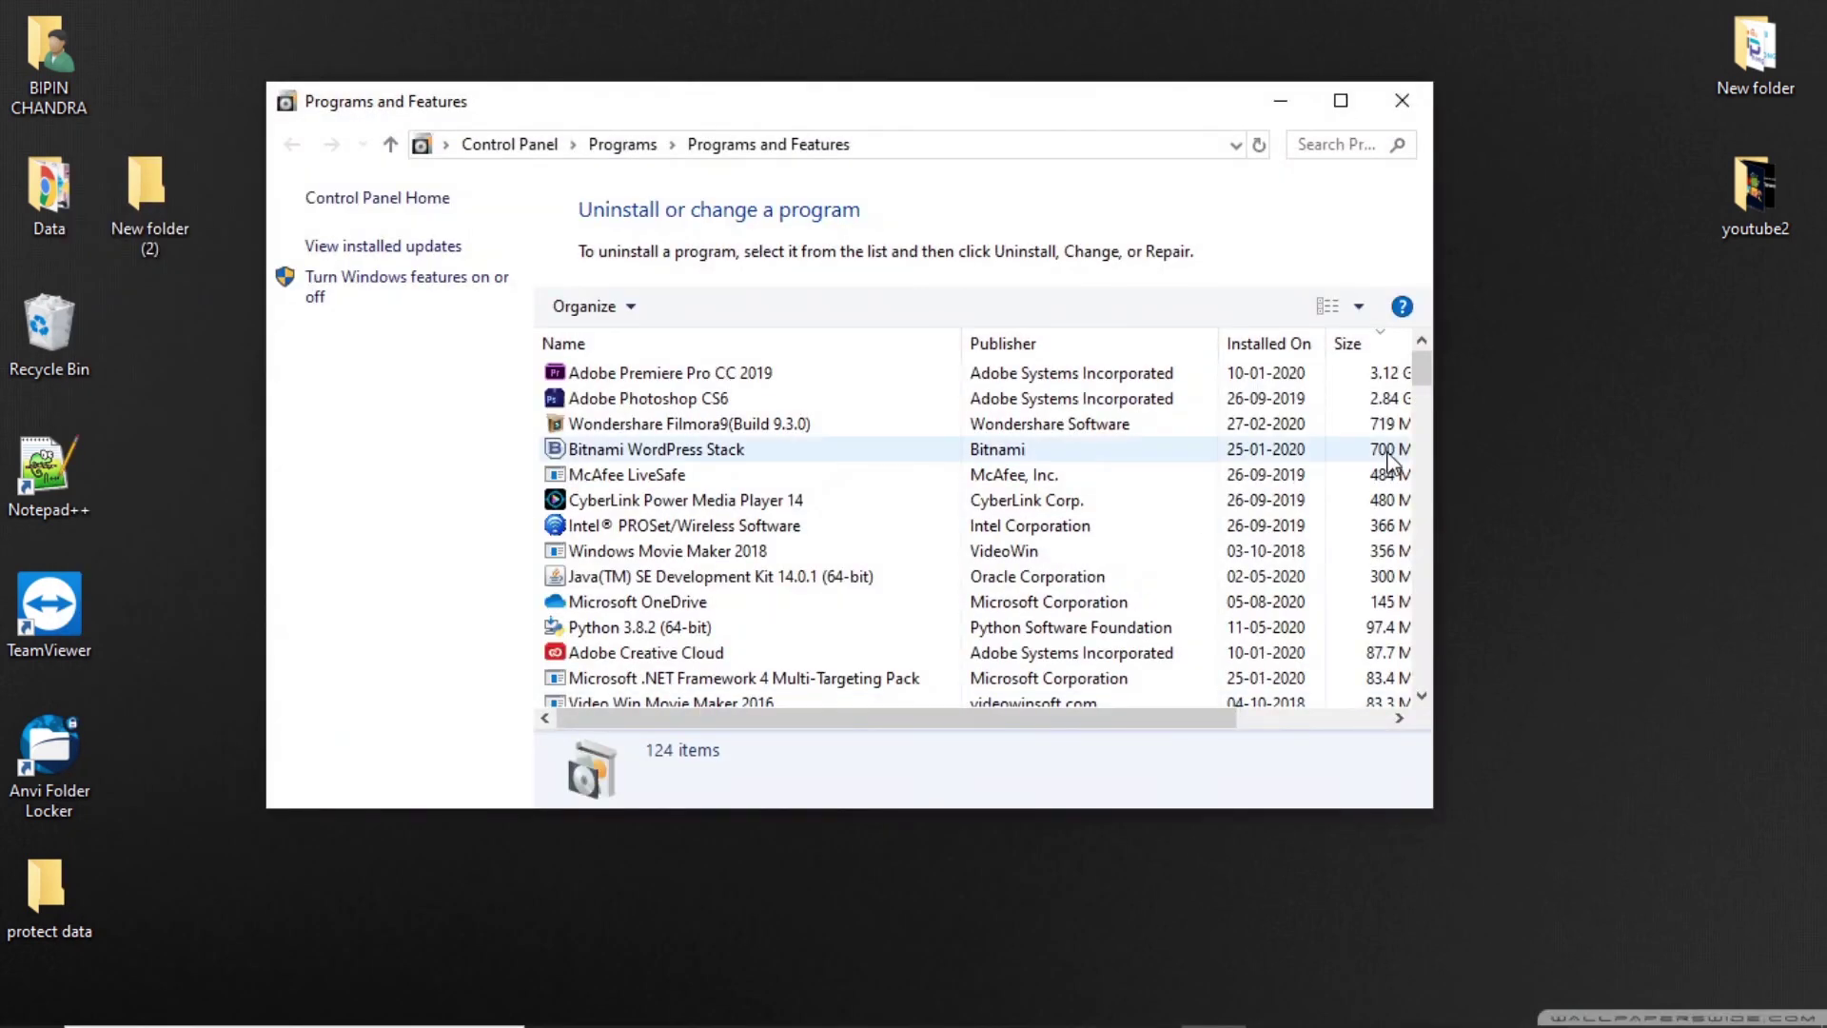
Run Uninstall/Change on Anvi Folder Locker 1.2.1370.0 in the installed programs list.
drag(1421, 380, 1434, 652)
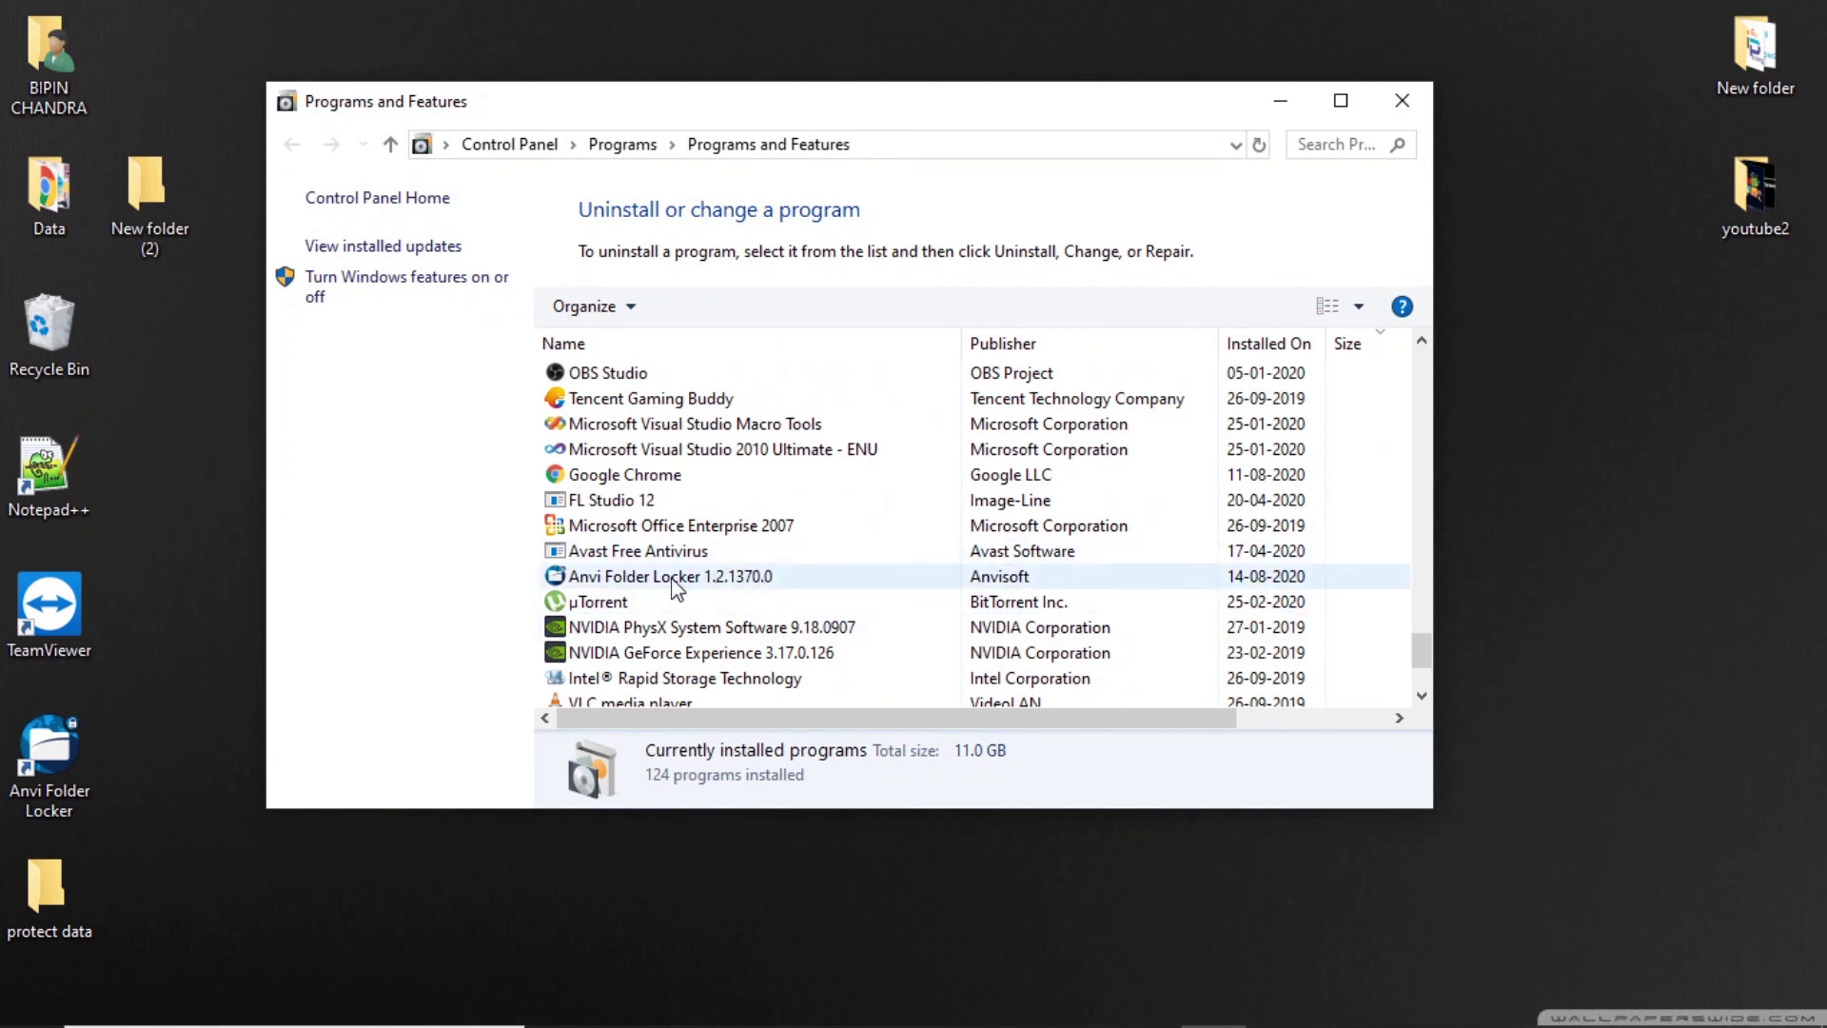
click(758, 578)
right_click(828, 577)
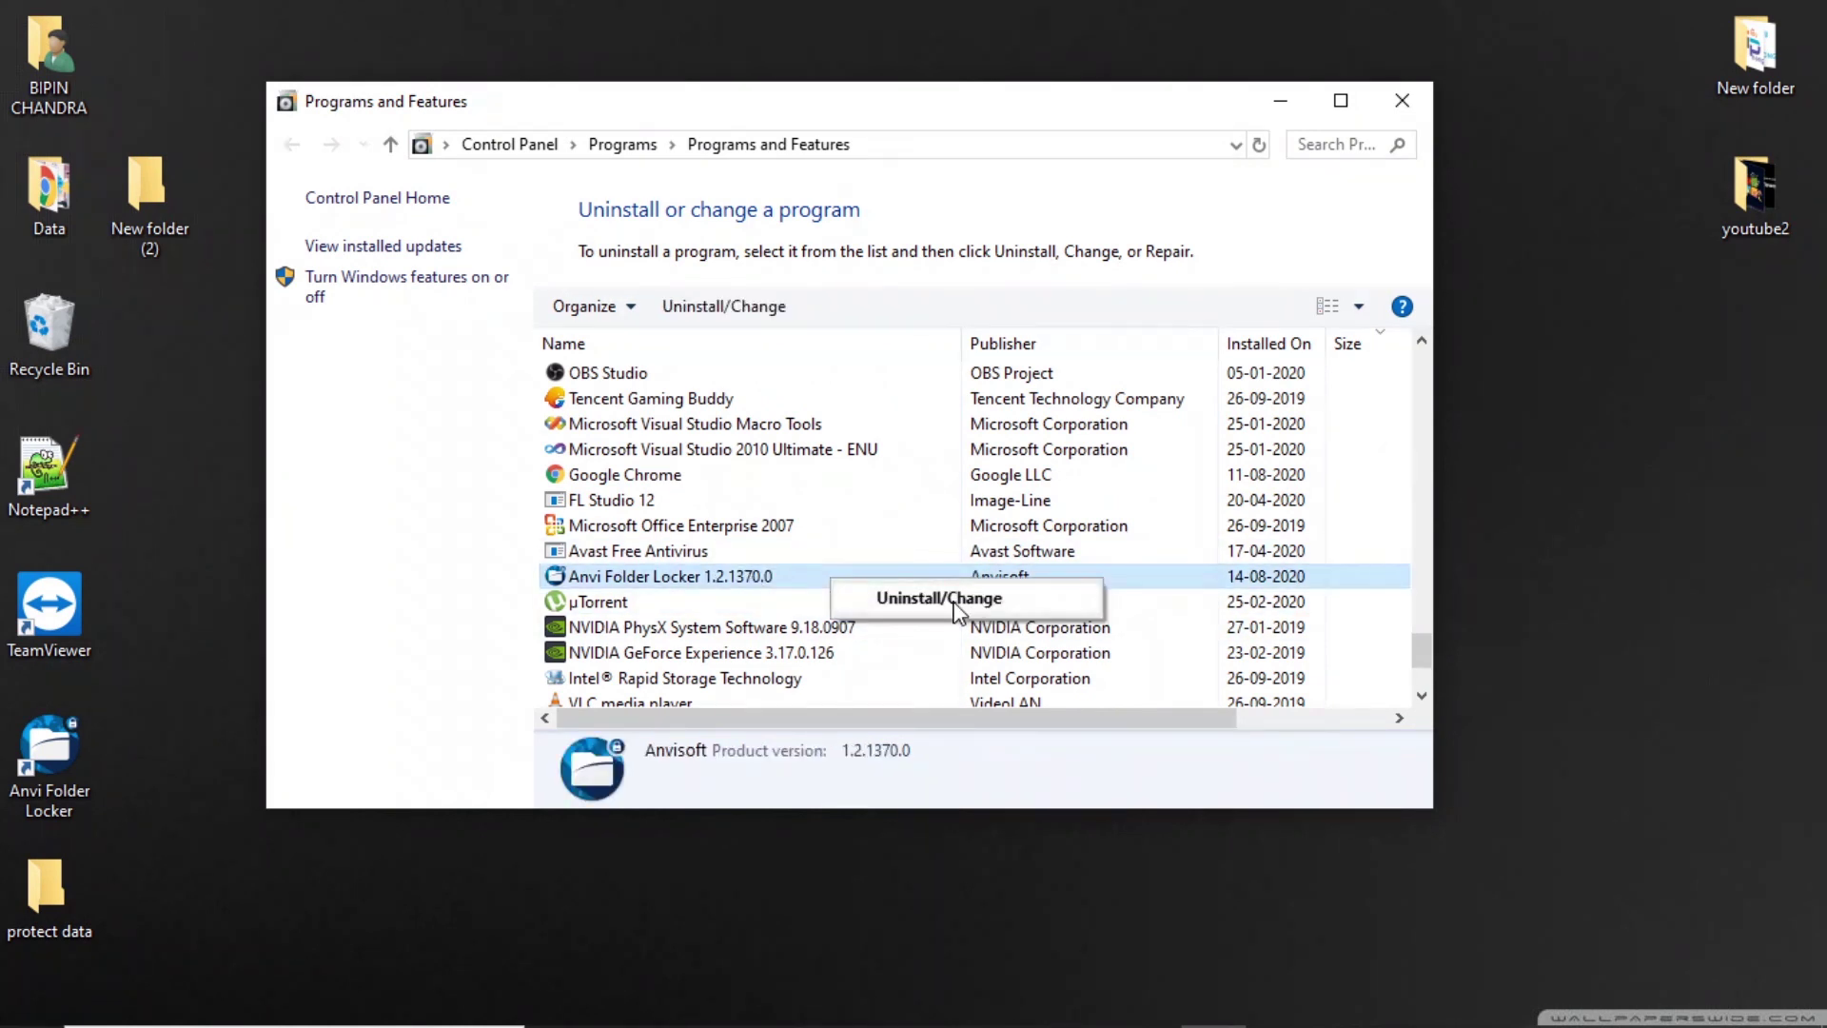
click(957, 609)
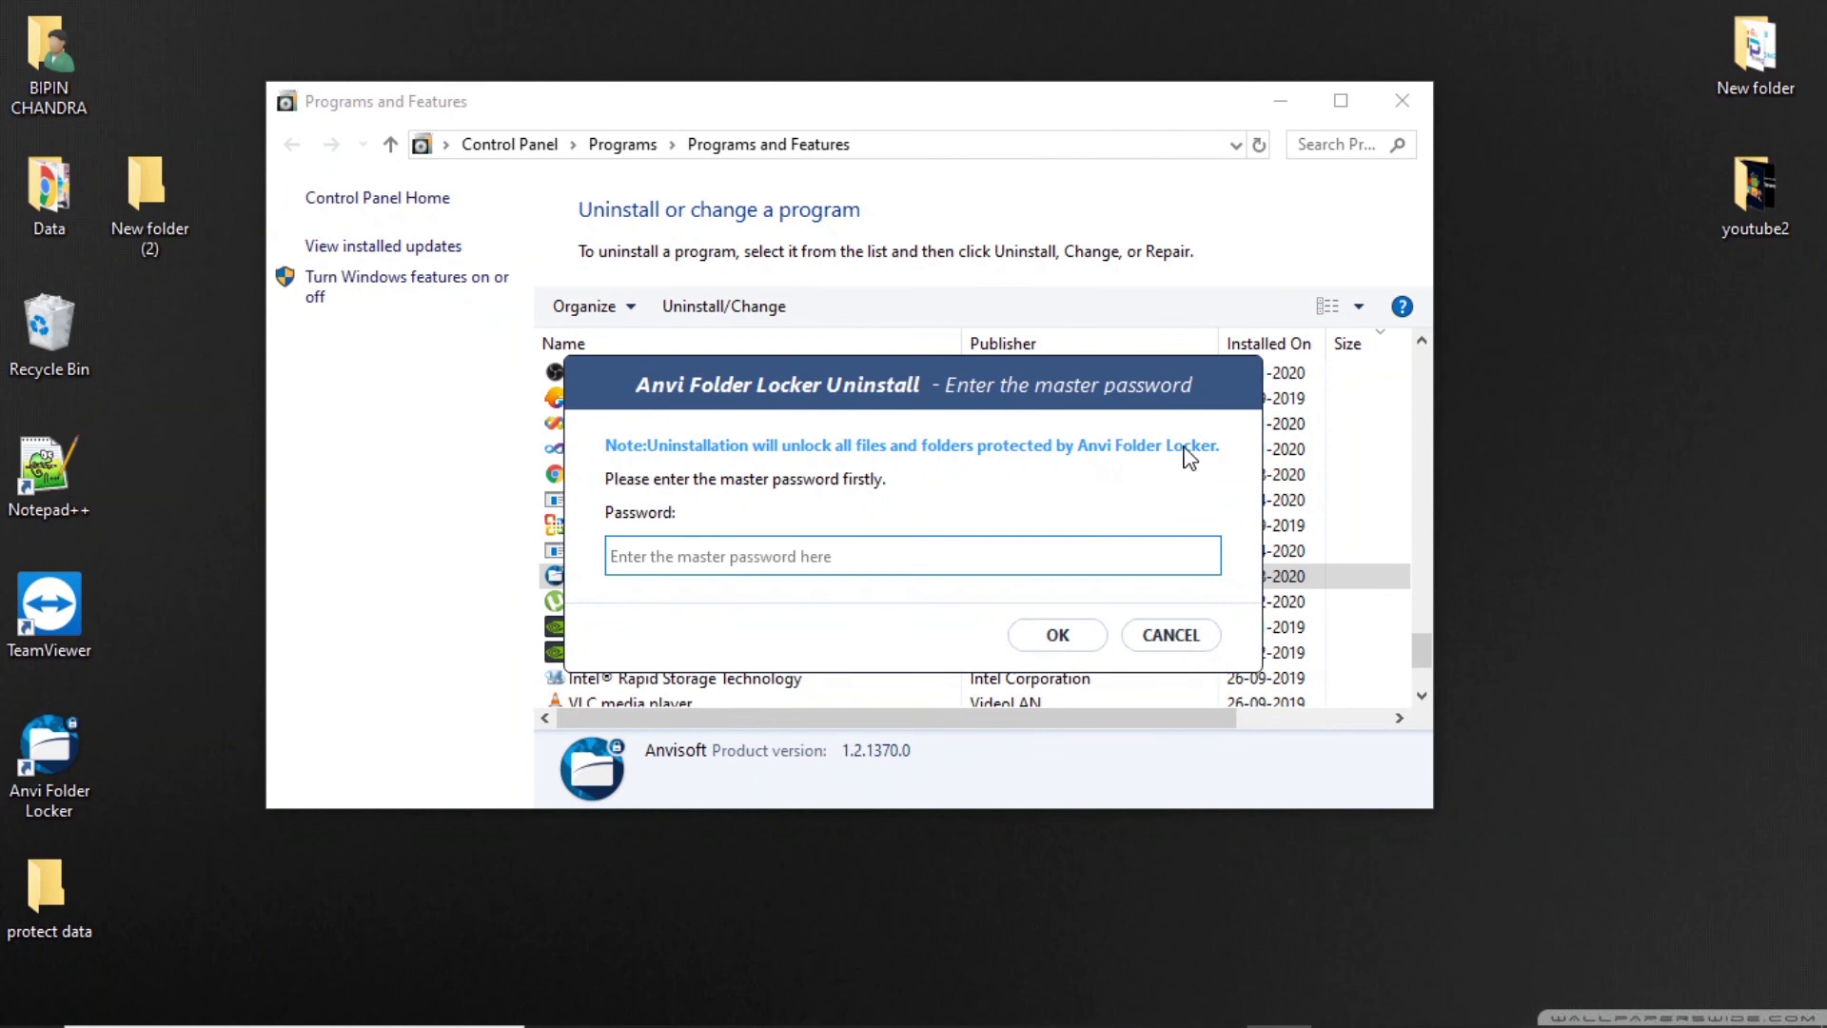